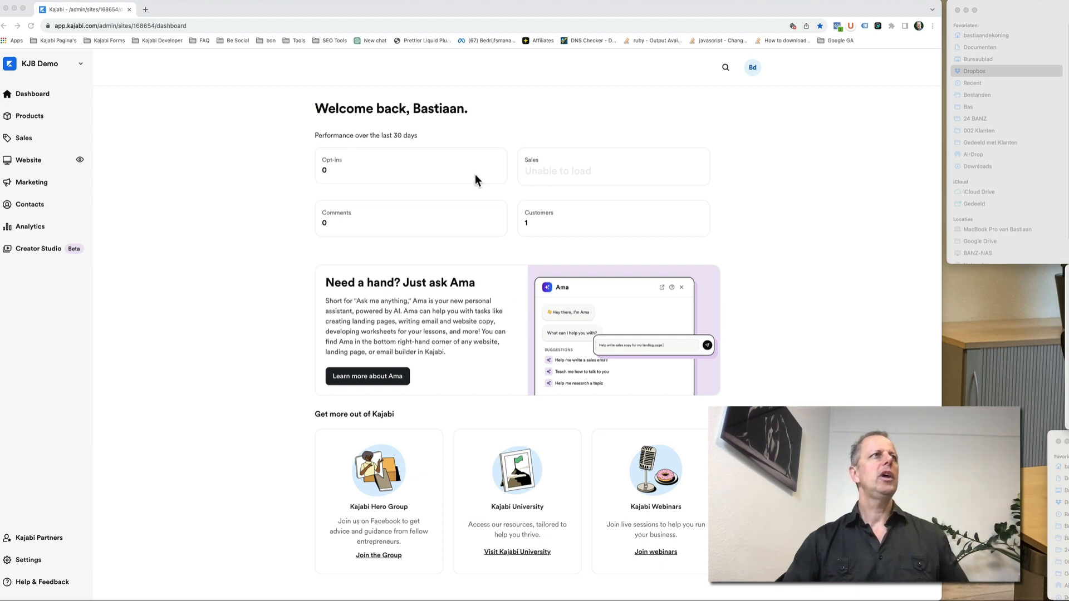
Step: Start creating a new product of the Course type
{"action": "left_click", "coordinate": [137, 126]}
{"action": "left_click", "coordinate": [22, 122]}
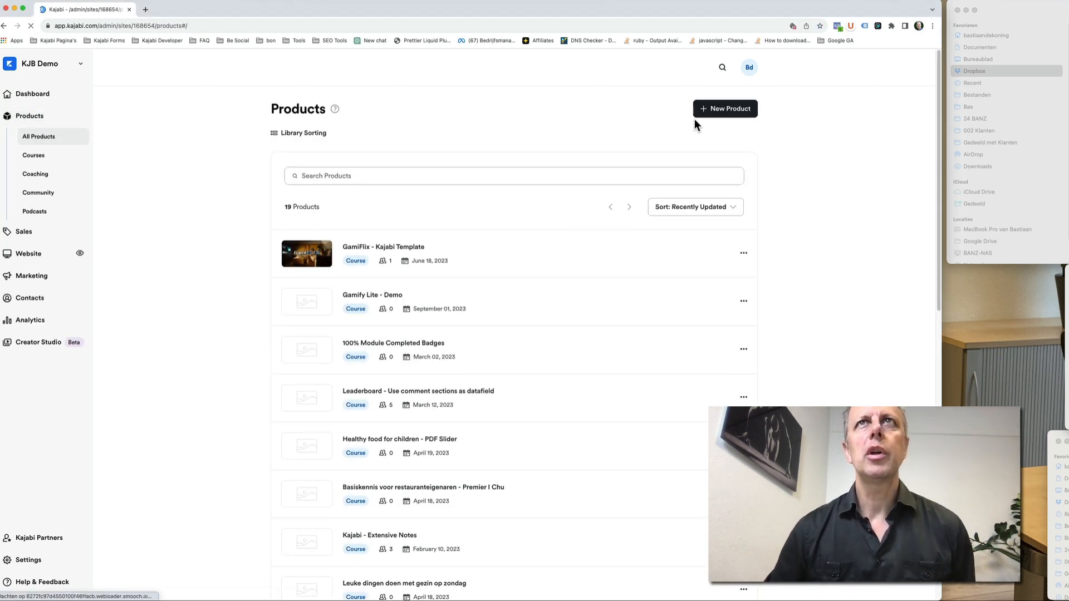
{"action": "left_click", "coordinate": [745, 112]}
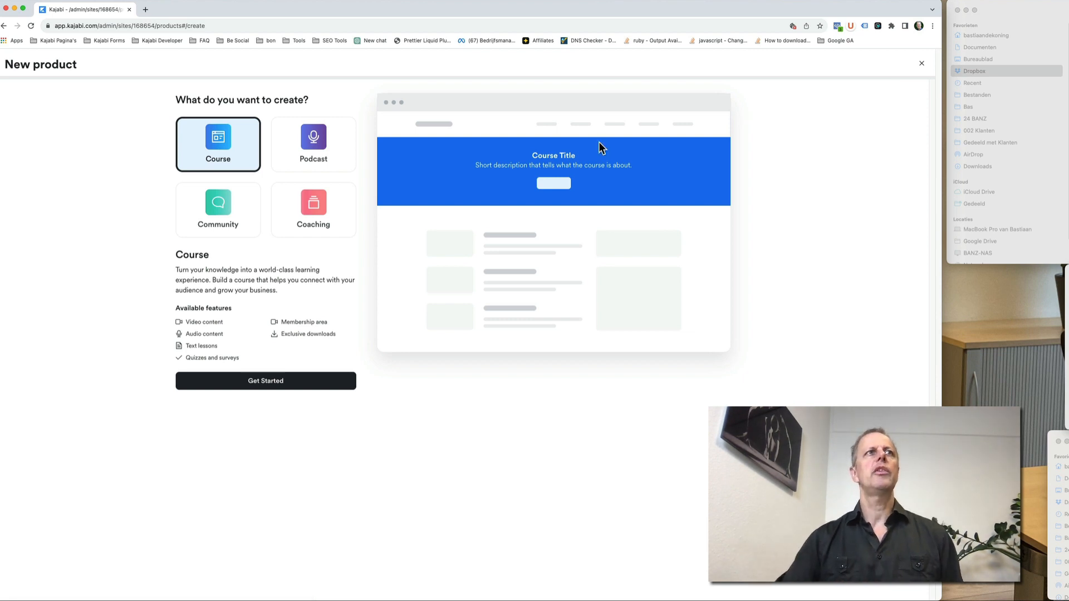
{"action": "left_click", "coordinate": [234, 158]}
{"action": "left_click", "coordinate": [256, 380]}
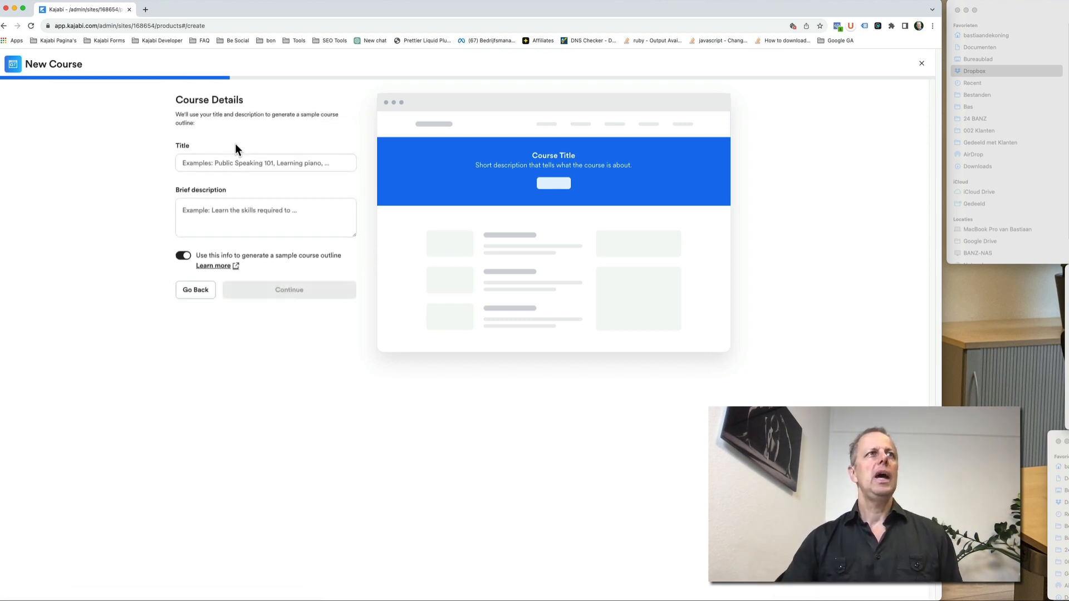
Step: Title the course "Official Gamify Tutorial", turn off the sample outline generation and continue to the course appearance
{"action": "left_click", "coordinate": [295, 162]}
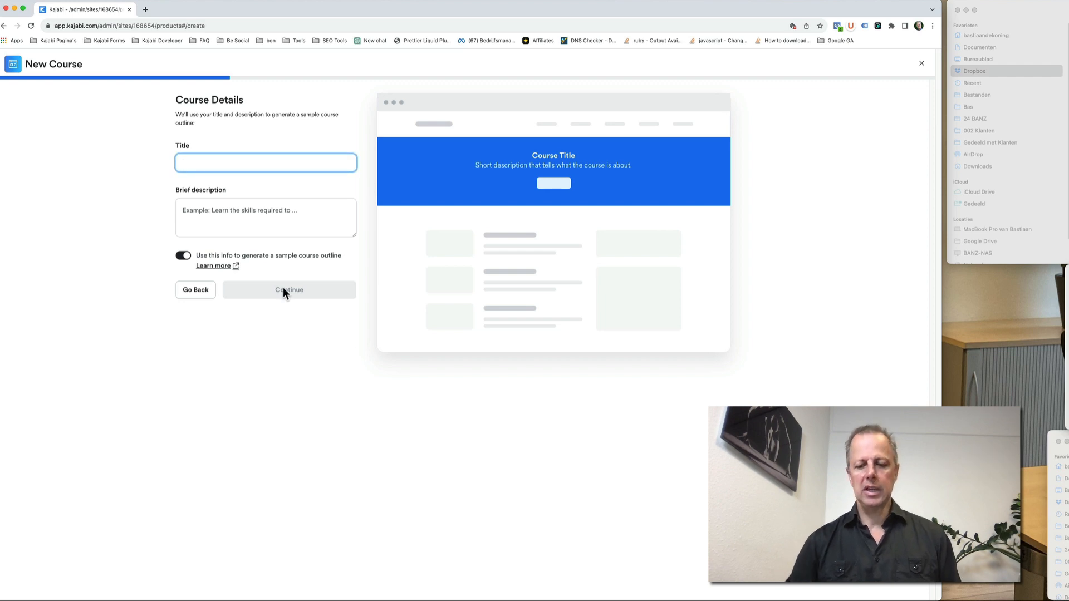
{"action": "type", "text": "Official "}
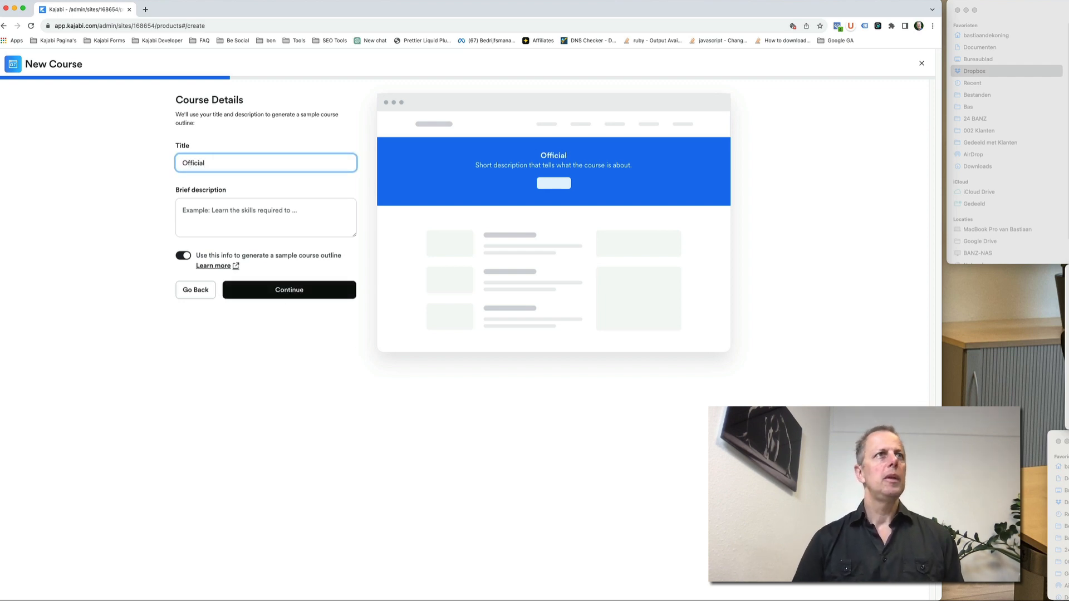
{"action": "type", "text": "Gamify"}
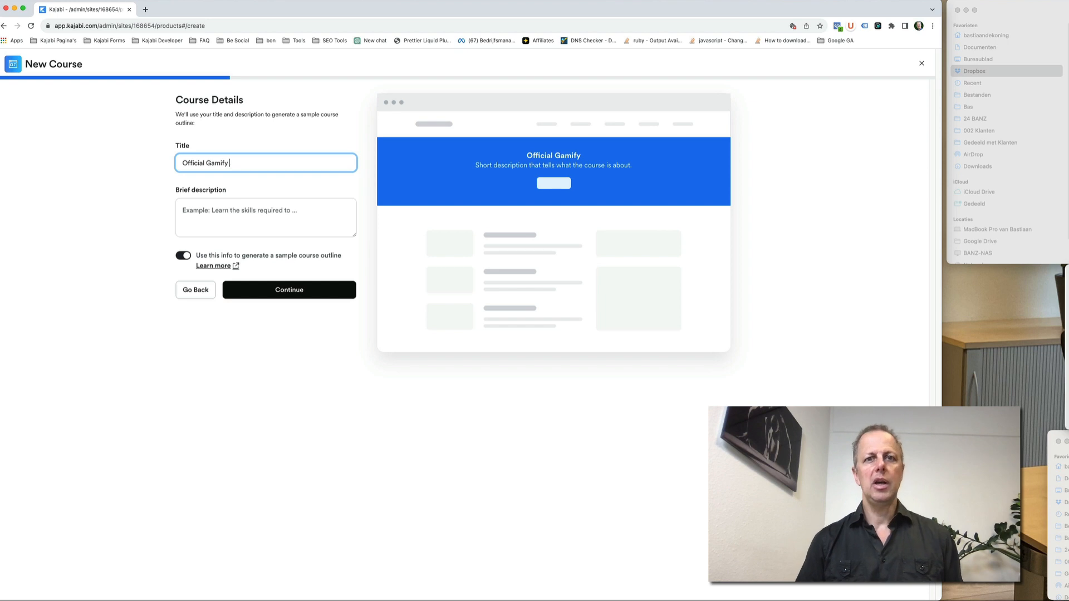
{"action": "type", "text": " Tuto"}
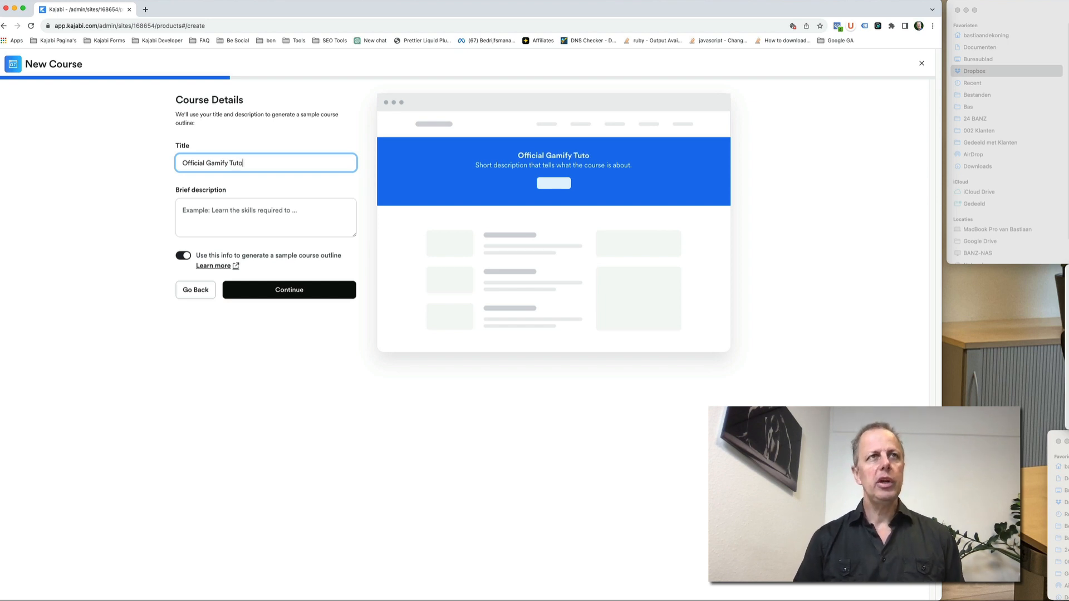
{"action": "type", "text": "rial"}
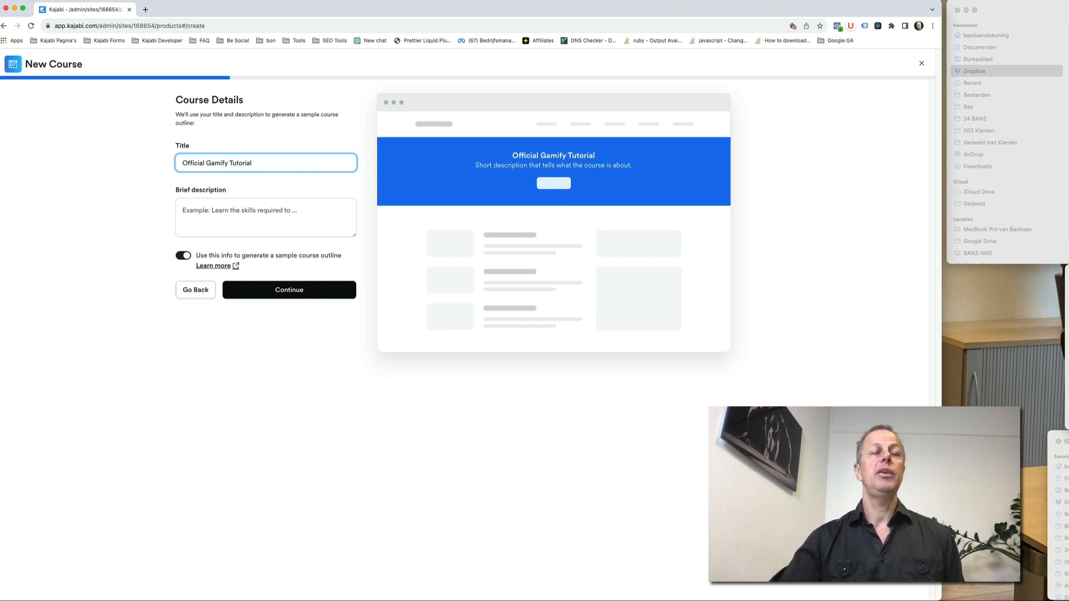
{"action": "left_click", "coordinate": [183, 256]}
{"action": "left_click", "coordinate": [317, 295]}
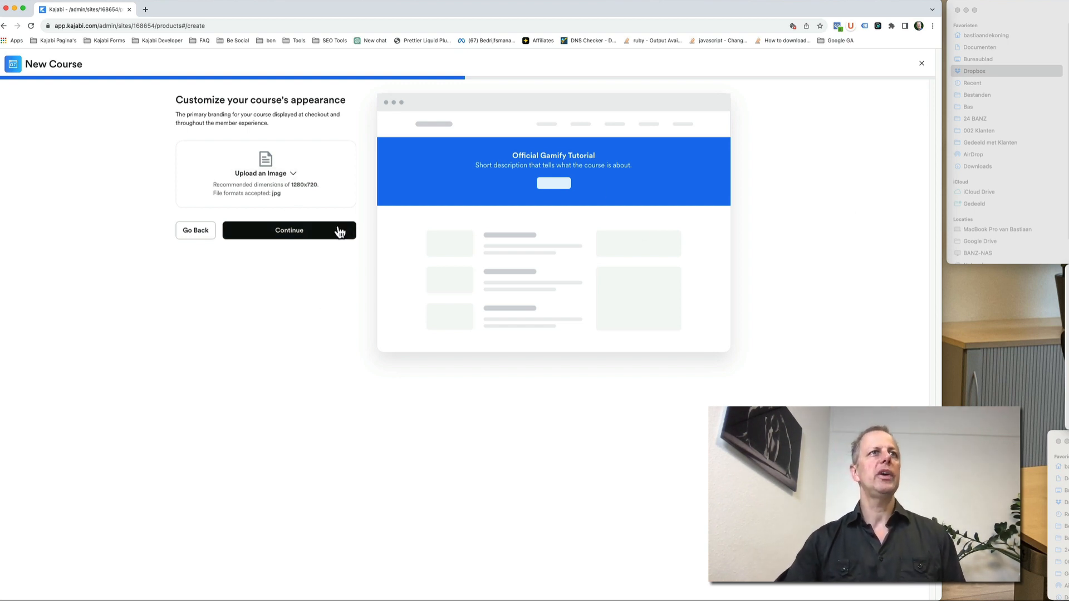
Step: Upload gamify lite mockup.jpg as the course image with the crop frame moved slightly up, and finish the course with Free pricing
{"action": "left_click", "coordinate": [284, 175]}
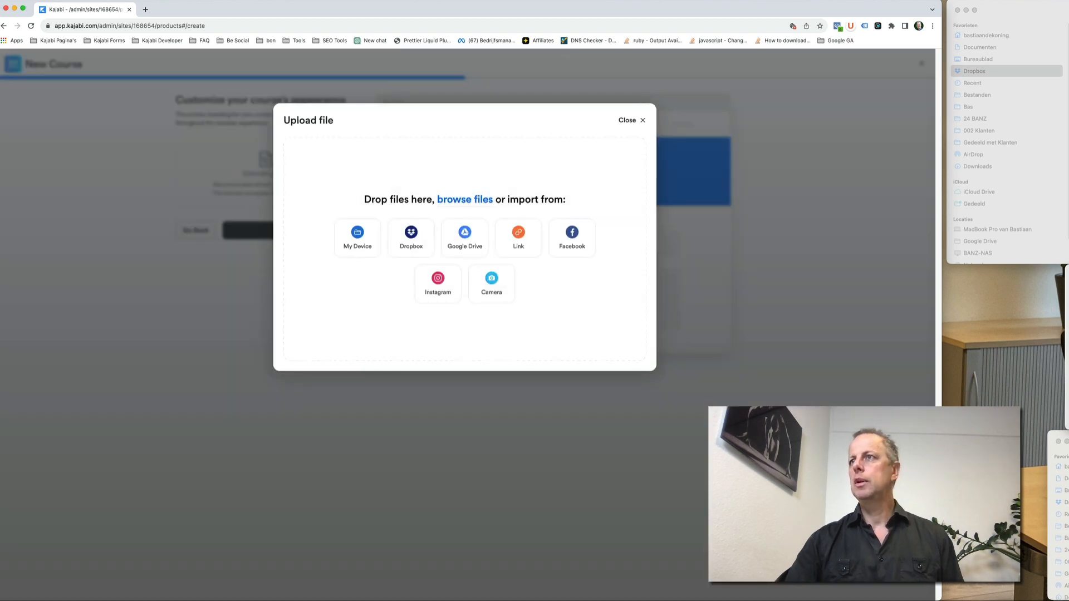
{"action": "left_click_drag", "start_coordinate": [1061, 306], "coordinate": [545, 261]}
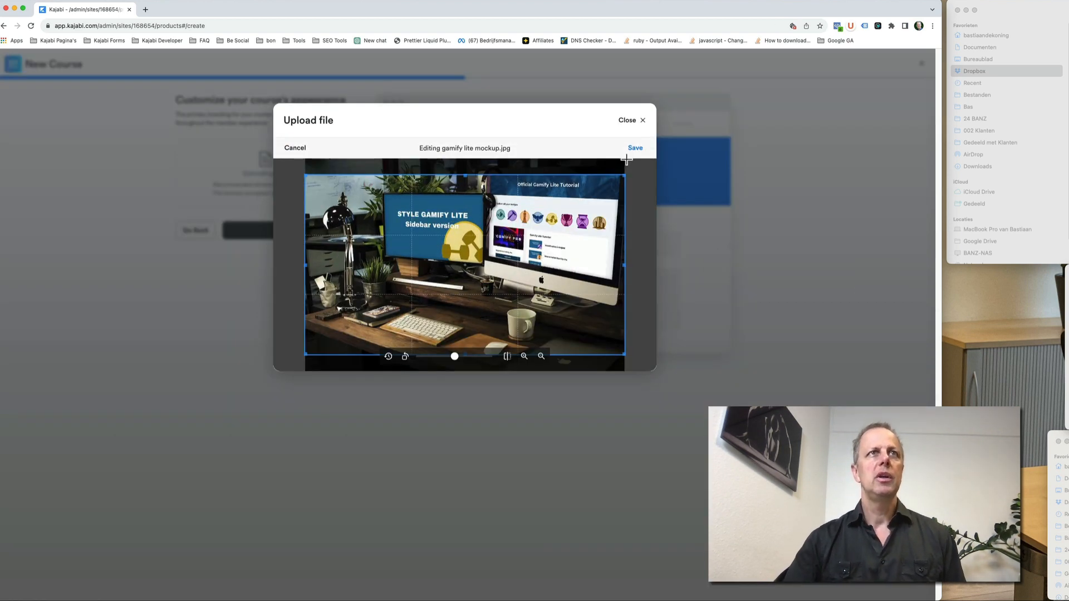
{"action": "left_click_drag", "start_coordinate": [607, 227], "coordinate": [608, 219]}
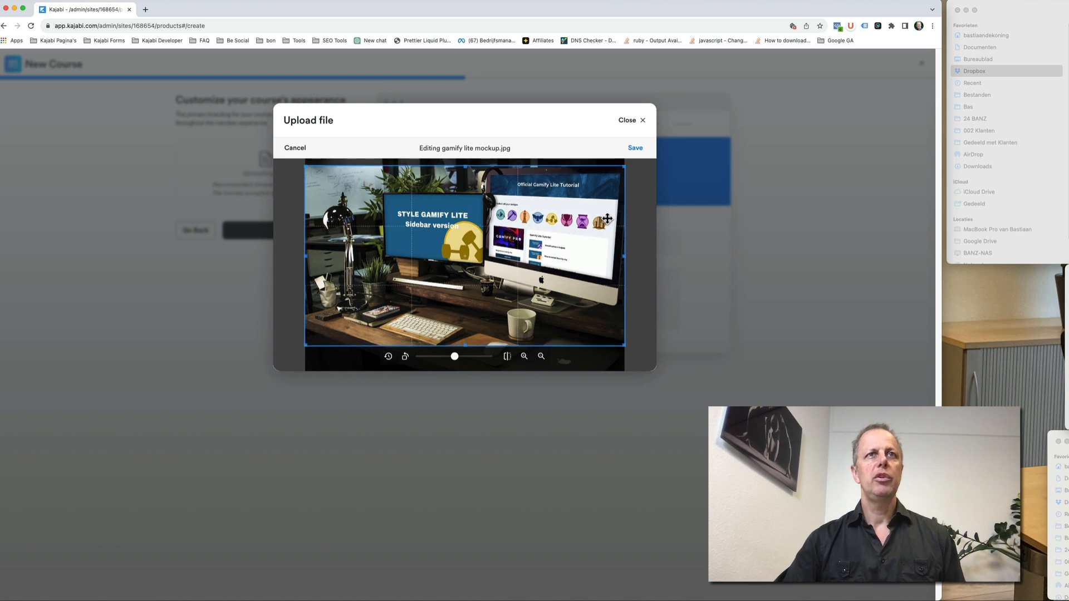
{"action": "left_click", "coordinate": [635, 149]}
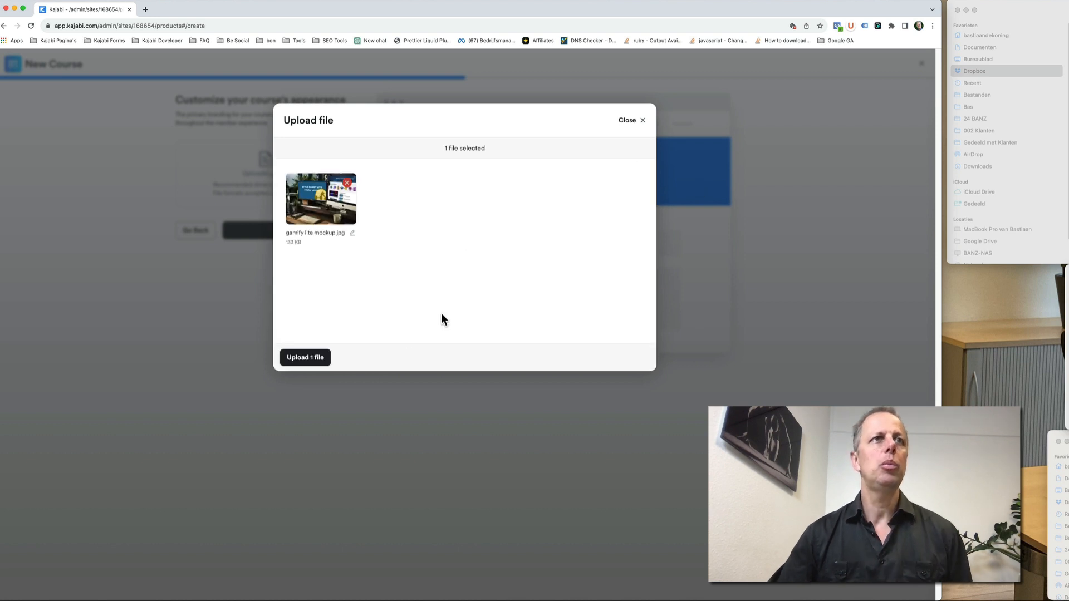
{"action": "left_click", "coordinate": [312, 359]}
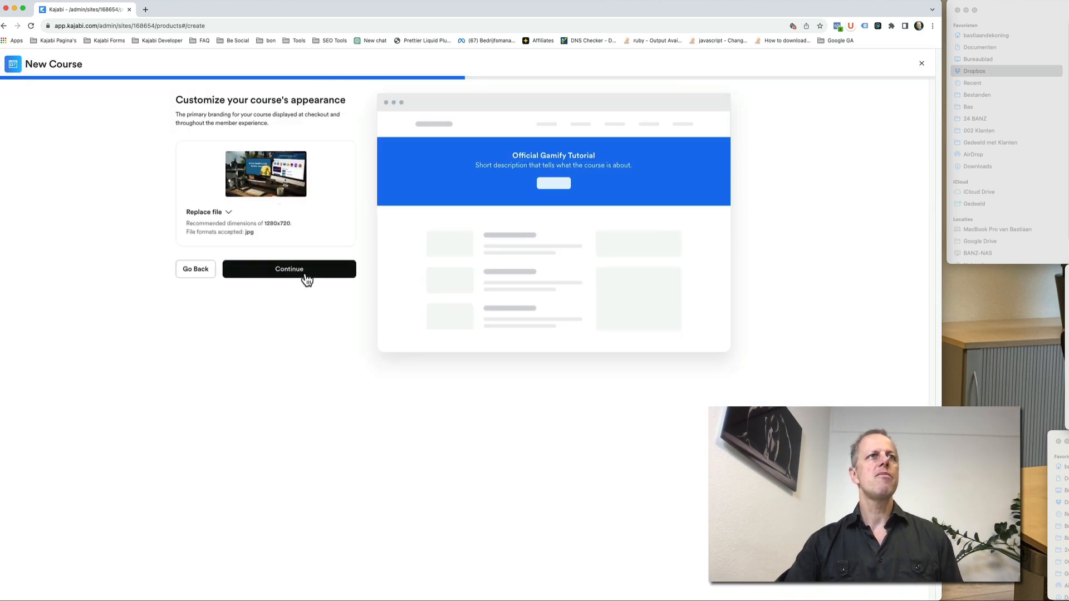
{"action": "left_click", "coordinate": [306, 274]}
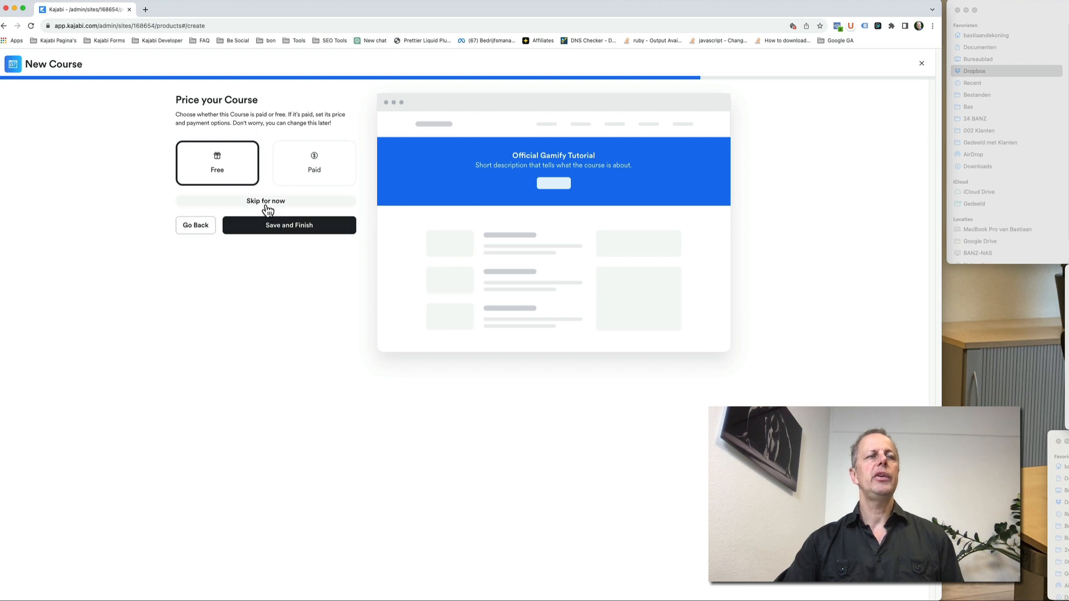
{"action": "left_click", "coordinate": [289, 228]}
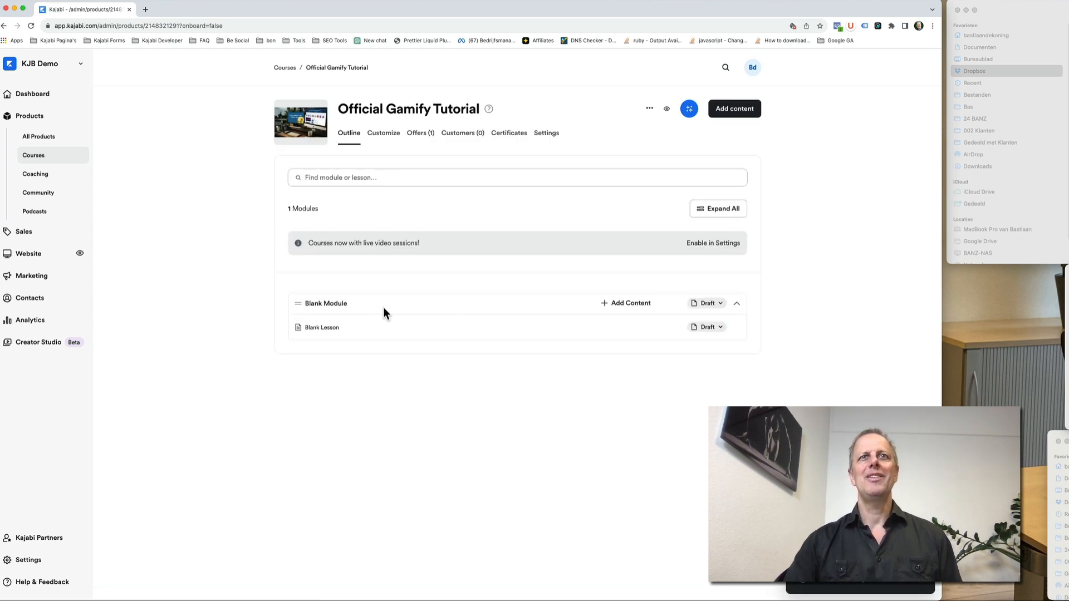
Step: Rename the blank module as "Gamify Lite Tutorial" and save it
{"action": "left_click", "coordinate": [320, 304]}
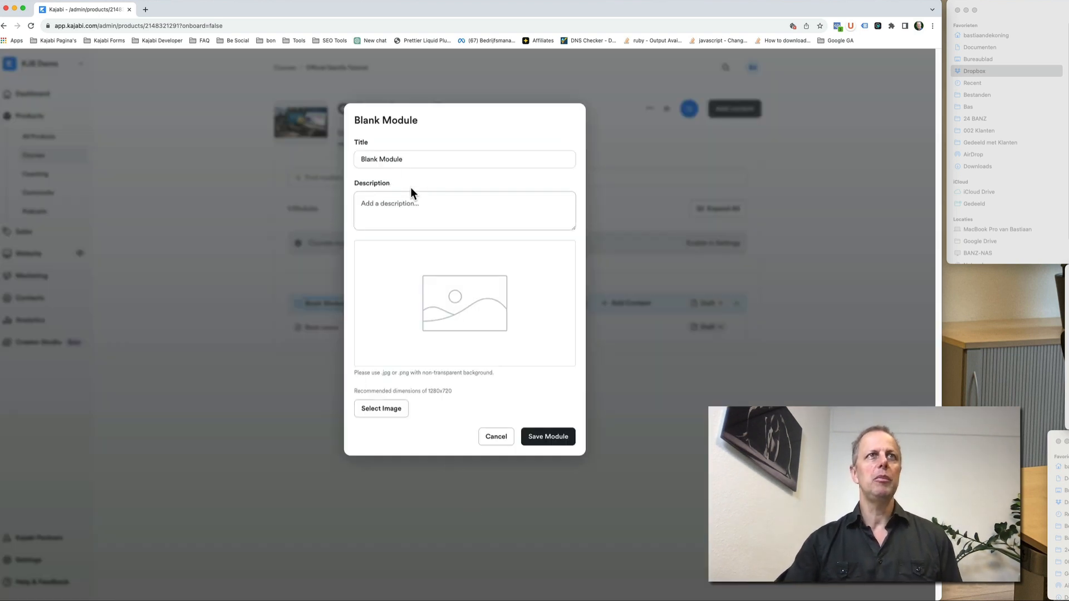
{"action": "left_click_drag", "start_coordinate": [417, 160], "coordinate": [315, 152]}
{"action": "type", "text": "Gam"}
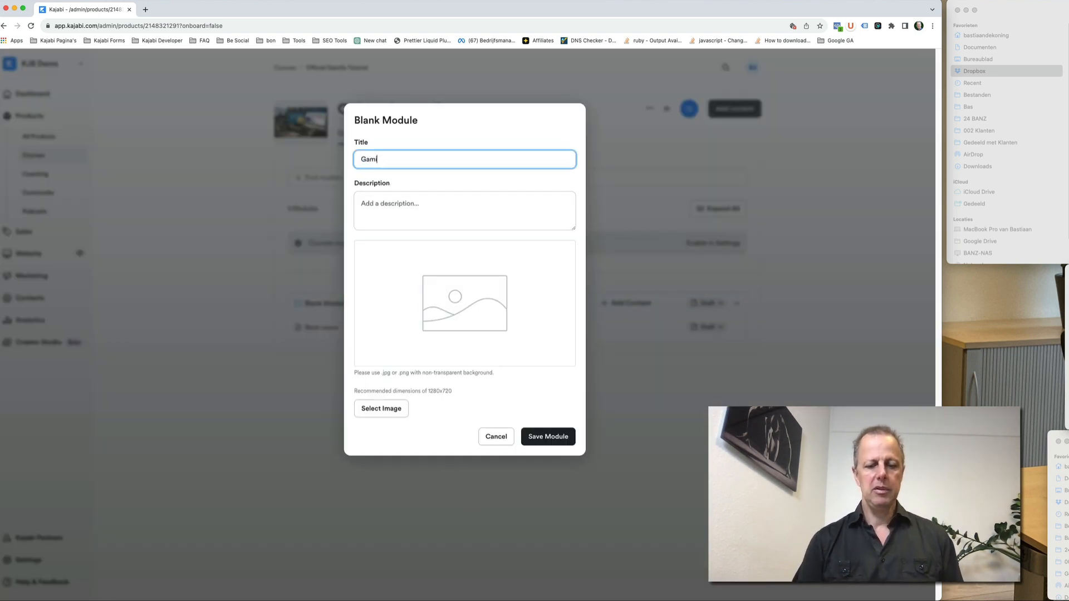
{"action": "type", "text": "ify Lite T"}
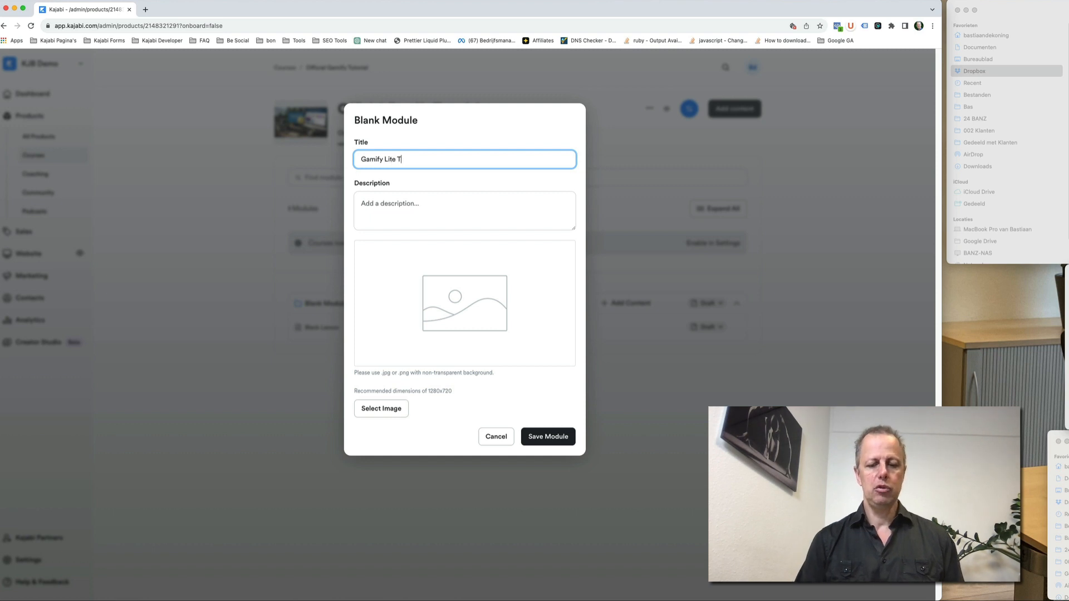
{"action": "type", "text": "utorial"}
{"action": "key", "text": "Return"}
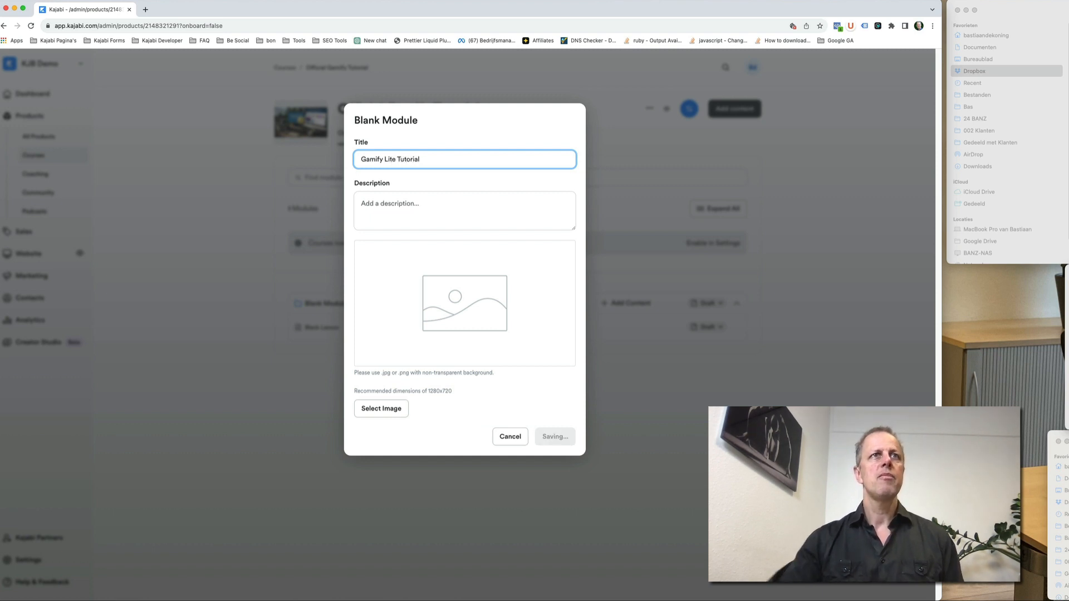
Step: Add a lesson titled "Gamification in Kajabi" to the Gamify Lite Tutorial module
{"action": "left_click", "coordinate": [627, 306]}
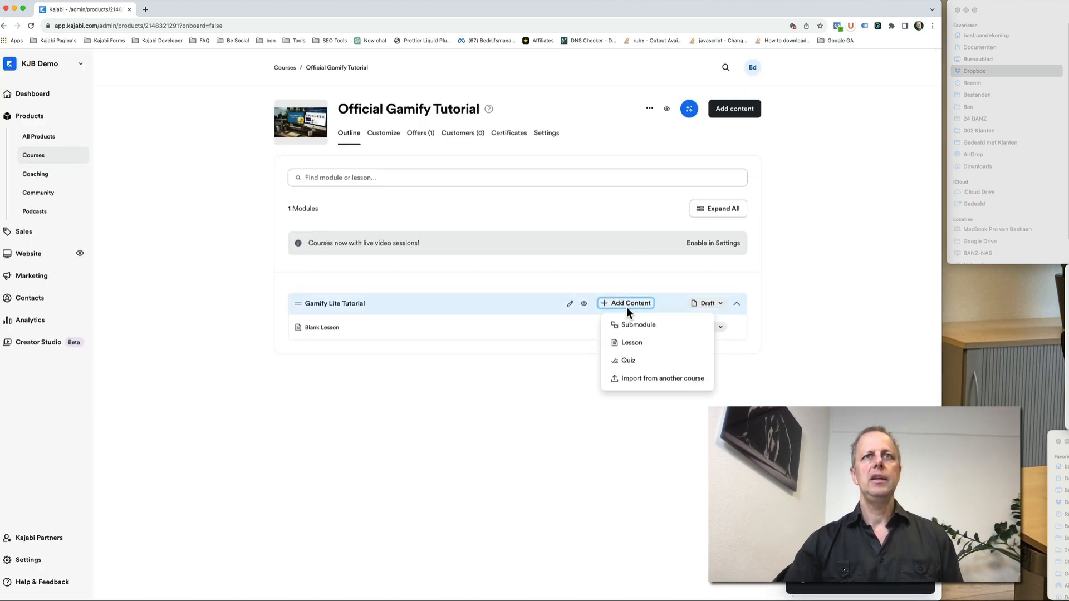
{"action": "left_click", "coordinate": [638, 345]}
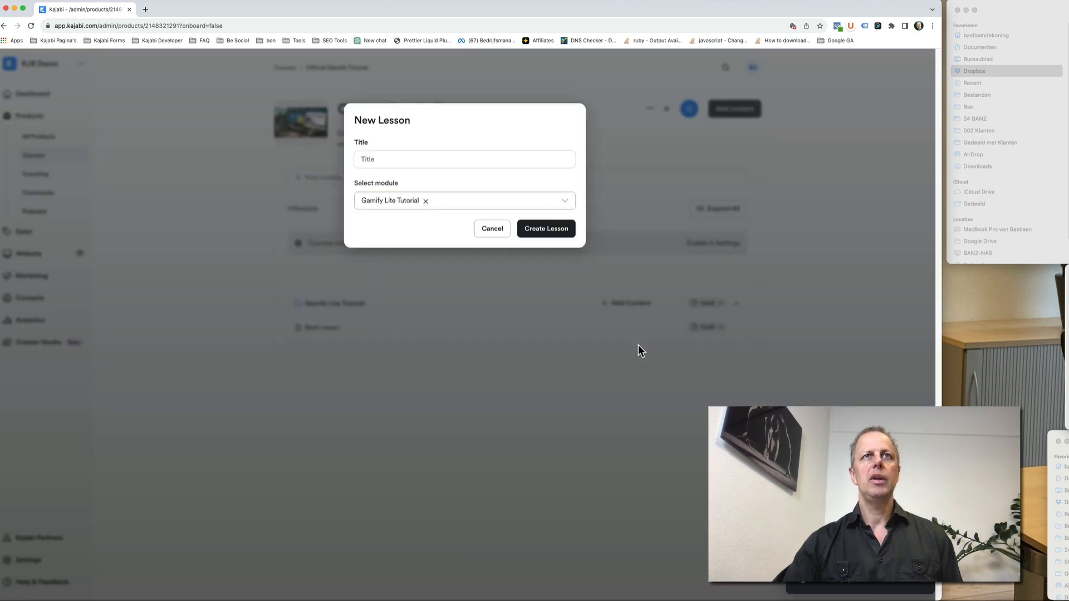
{"action": "left_click", "coordinate": [432, 162]}
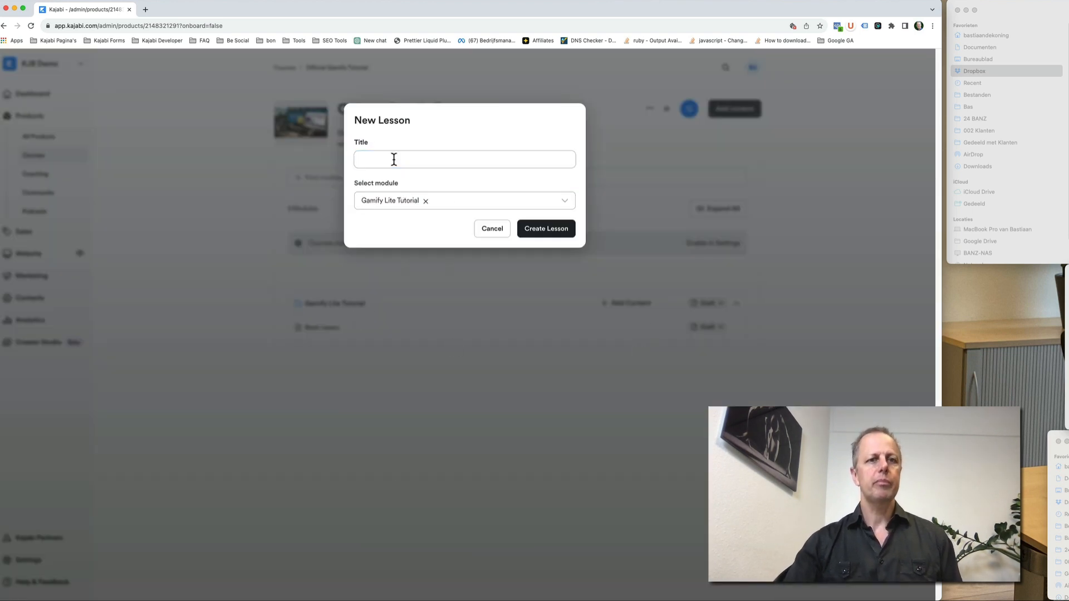
{"action": "type", "text": "Gamifi"}
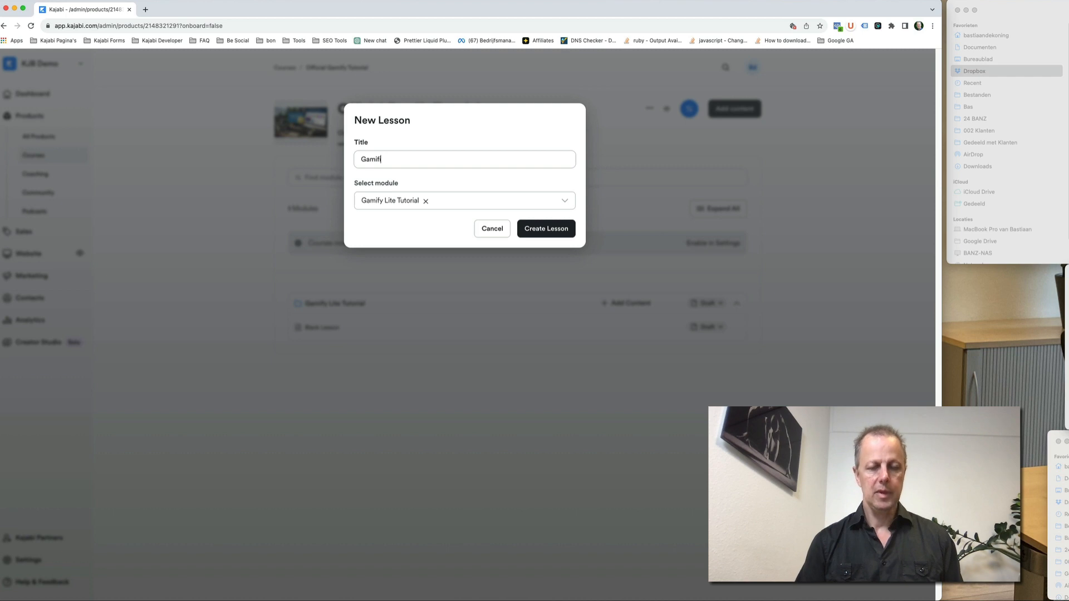
{"action": "type", "text": "cation in Kajabi"}
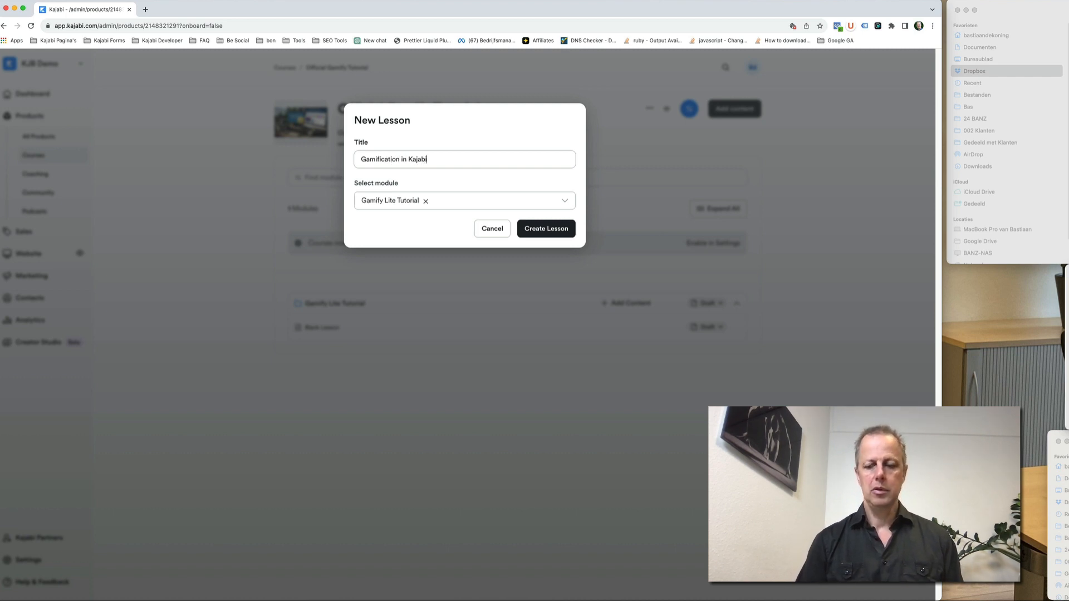
{"action": "key", "text": "Return"}
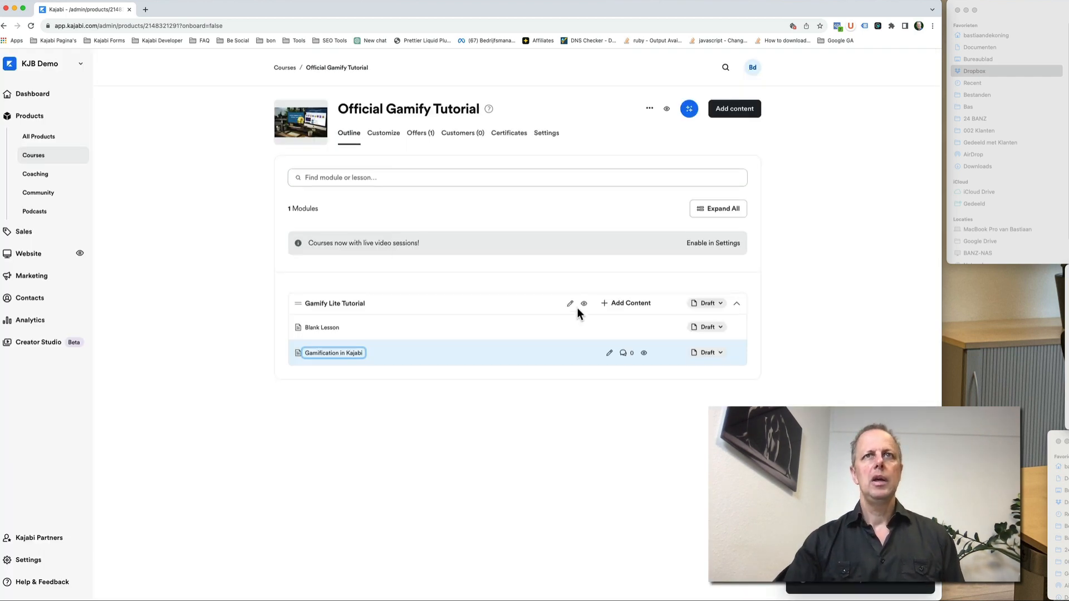
Step: Add a lesson titled "How to Install Gamify Lite" to the Gamify Lite Tutorial module
{"action": "left_click", "coordinate": [632, 305]}
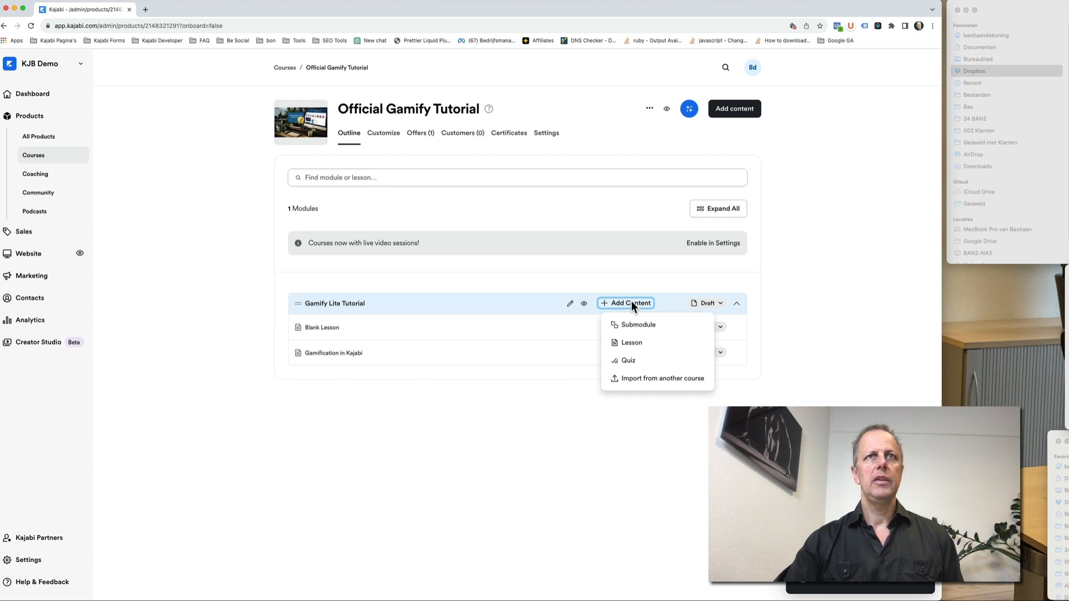
{"action": "left_click", "coordinate": [633, 341]}
{"action": "left_click", "coordinate": [362, 159]}
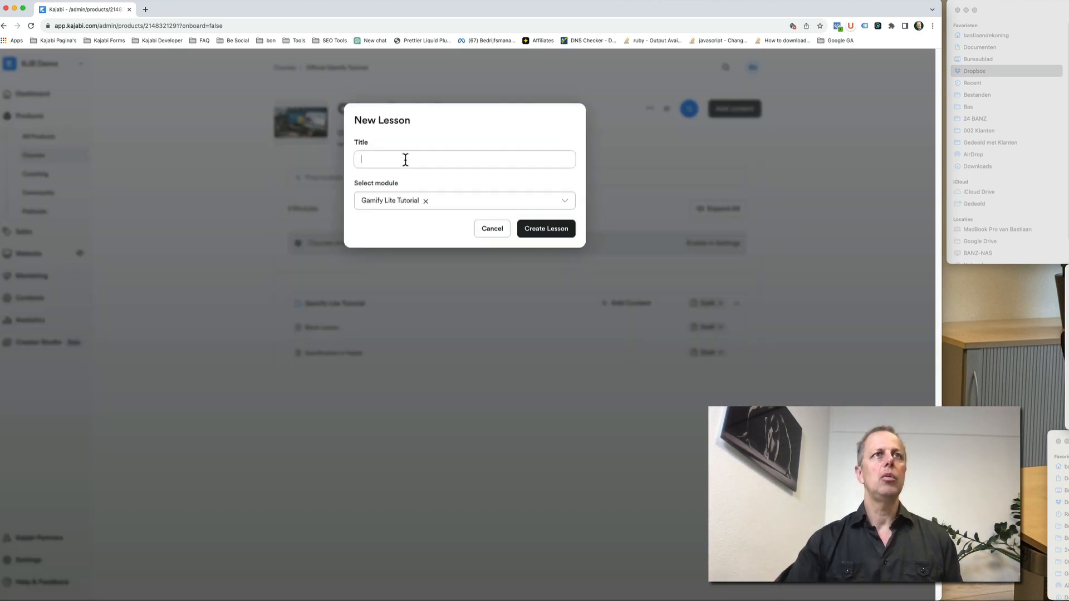
{"action": "type", "text": "How to In"}
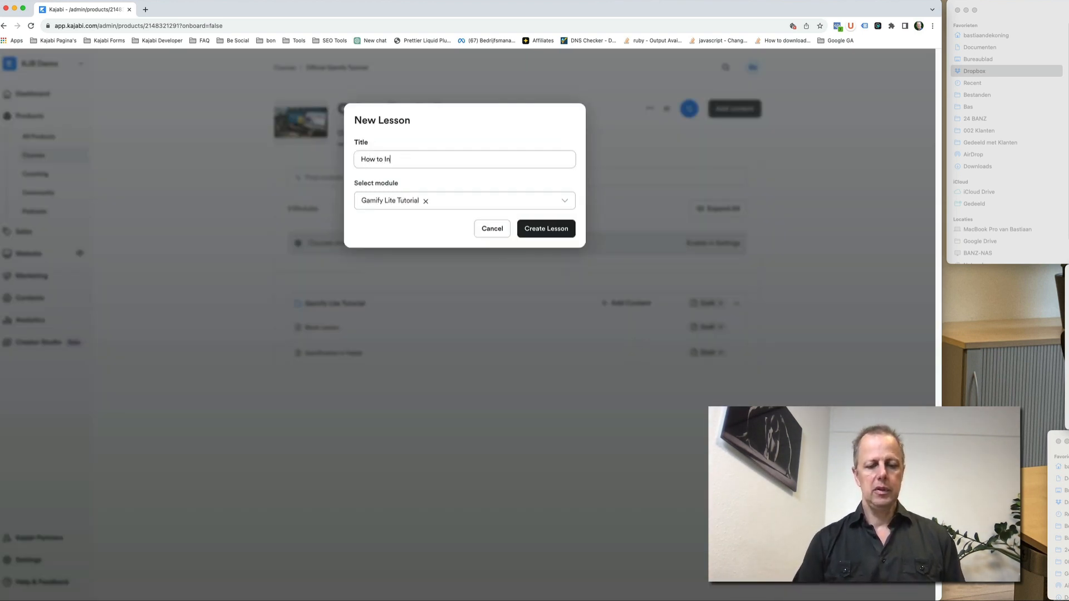
{"action": "type", "text": "stall Gami"}
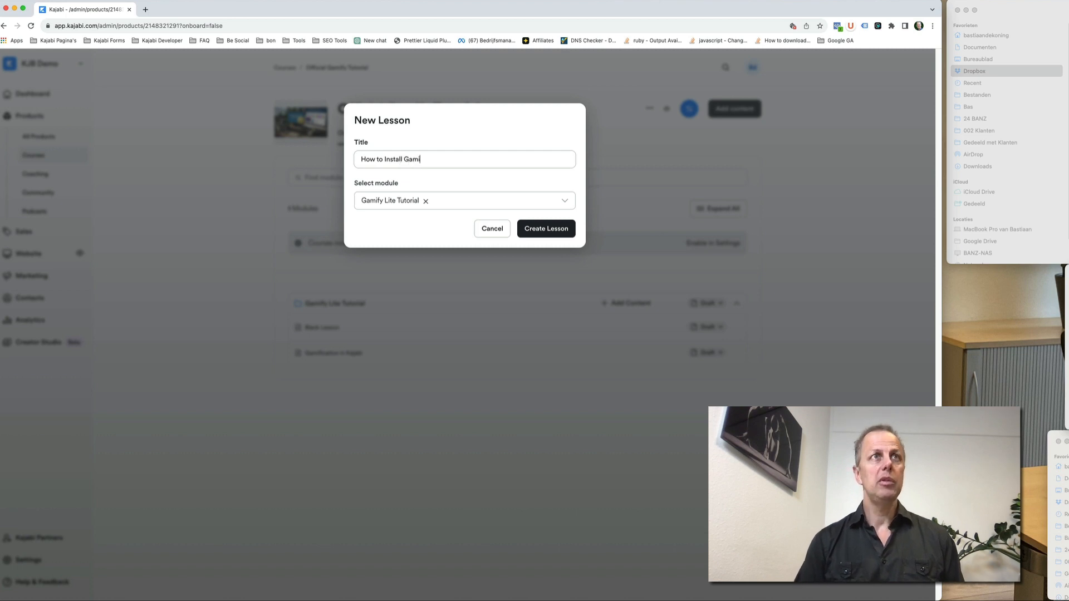
{"action": "type", "text": "fy Lite"}
{"action": "key", "text": "Return"}
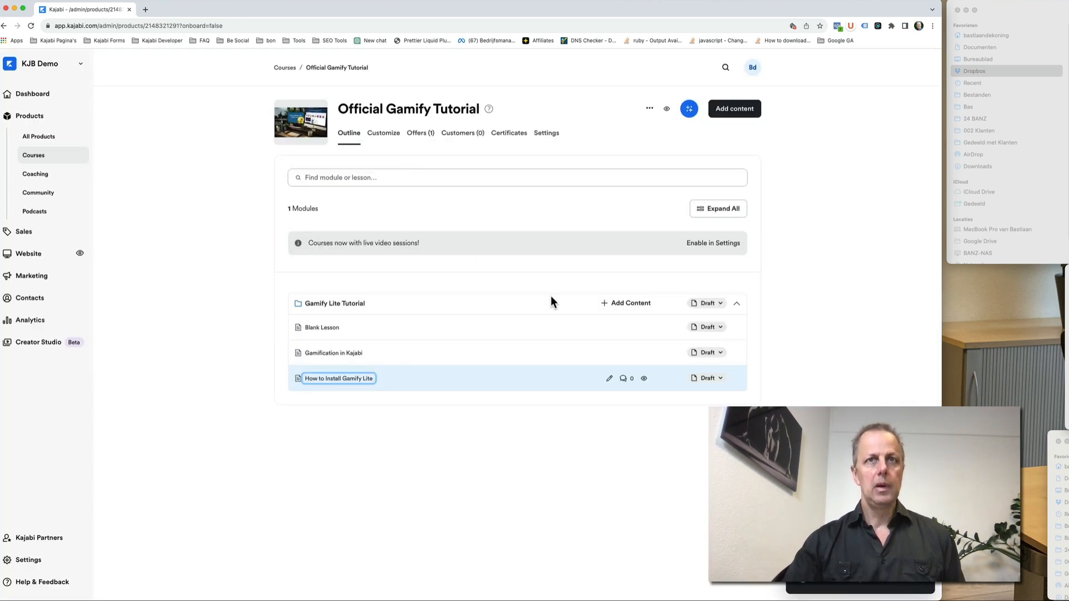
Step: Add a lesson titled "Style Gamify Premier" to the Gamify Lite Tutorial module
{"action": "left_click", "coordinate": [617, 306]}
{"action": "left_click", "coordinate": [625, 344]}
{"action": "left_click", "coordinate": [400, 163]}
{"action": "type", "text": "St"}
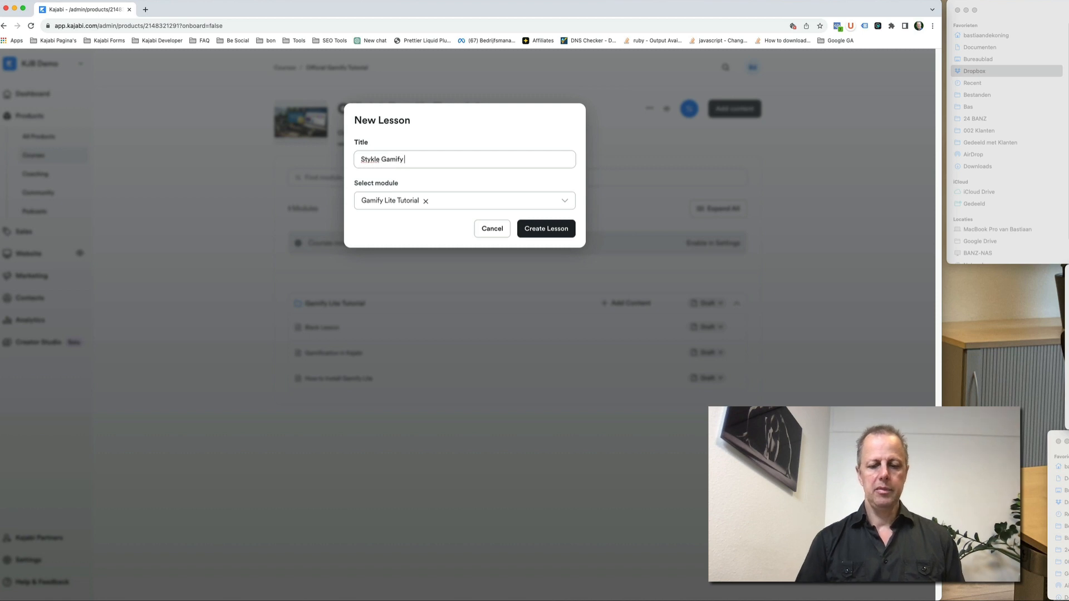
{"action": "type", "text": "ykle Gamify"}
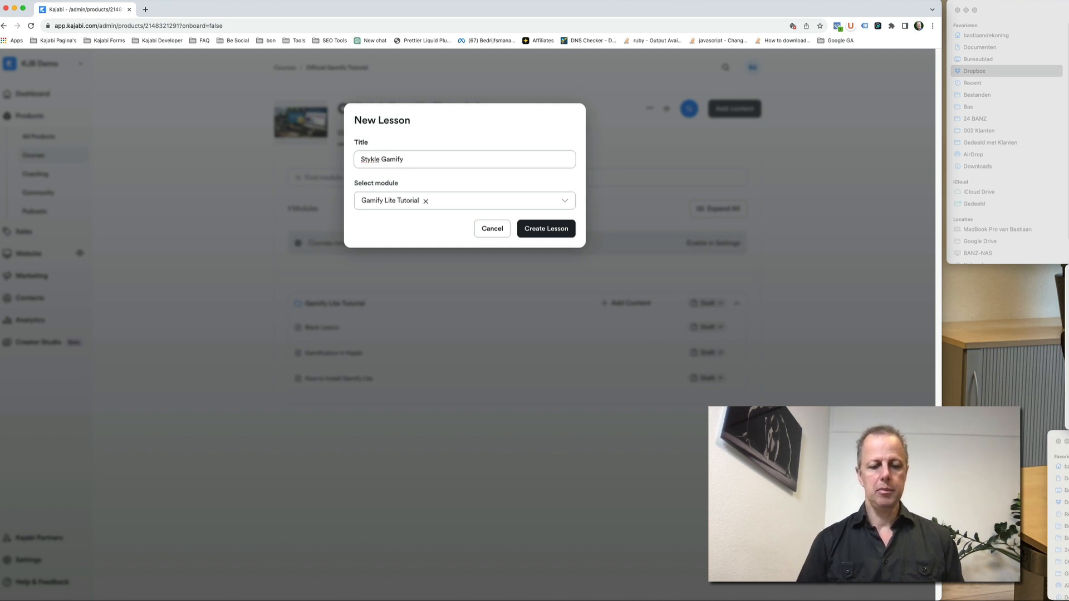
{"action": "type", "text": " Premier"}
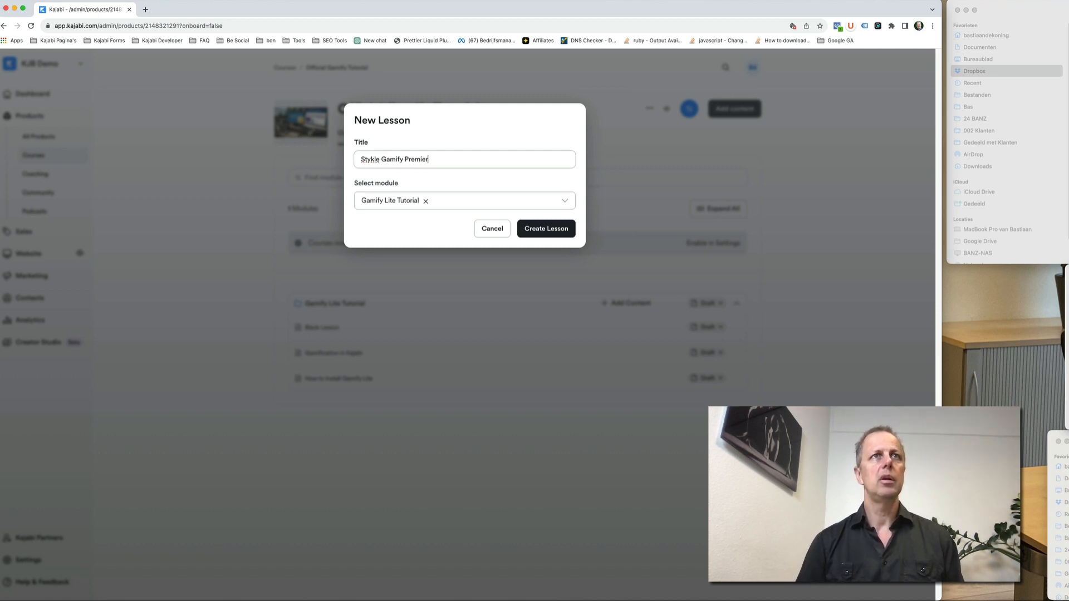
{"action": "key", "text": "BackSpace"}
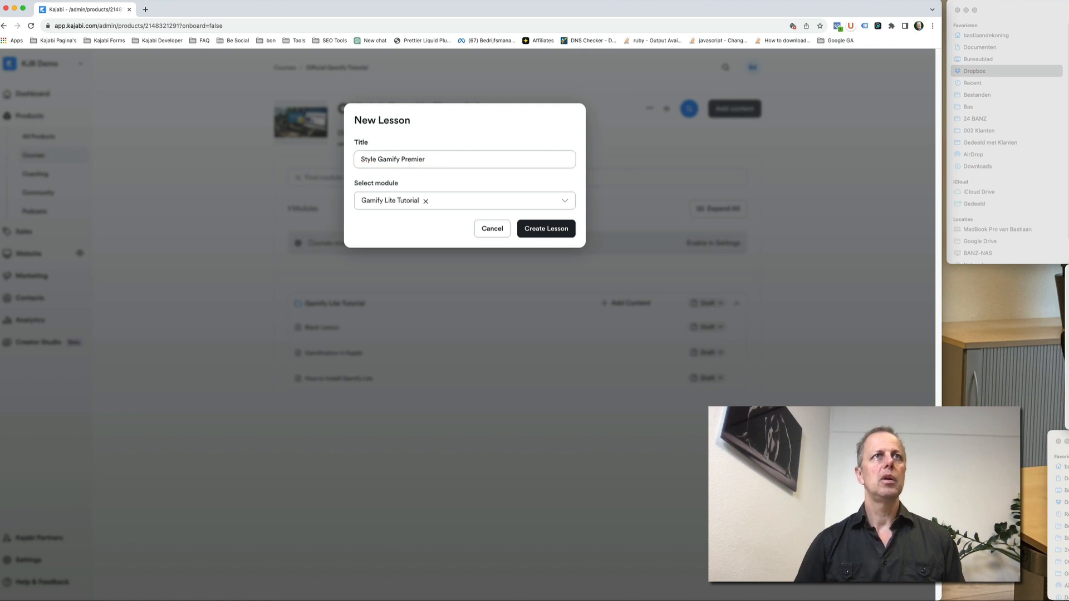
{"action": "key", "text": "Return"}
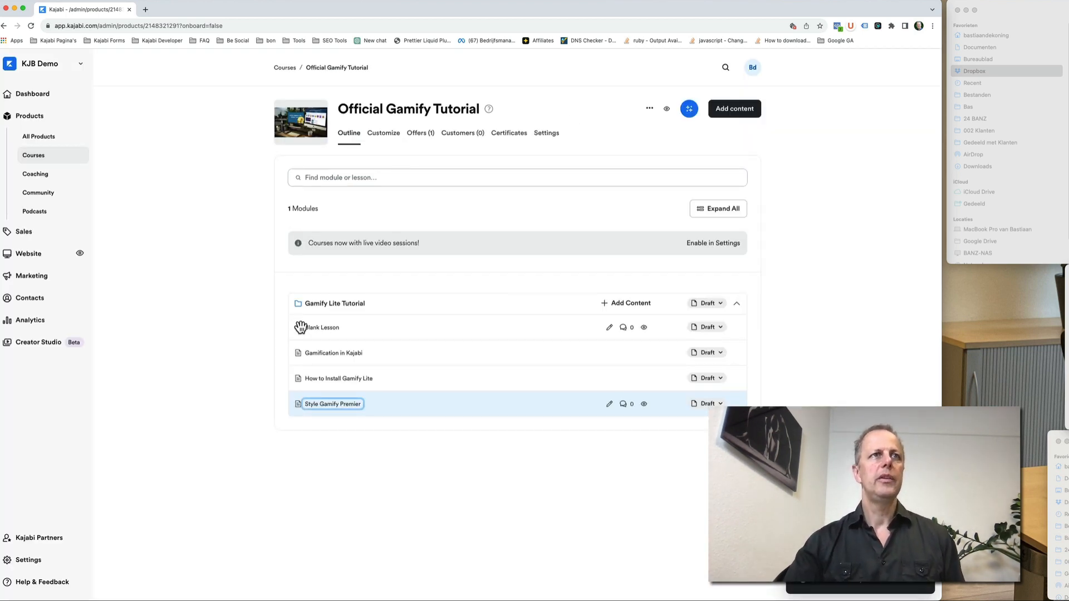
Step: Rename the blank lesson as "Style Gamify Lite with sidebar", save it, and move it to the end of the module
{"action": "left_click", "coordinate": [609, 329]}
{"action": "left_click_drag", "start_coordinate": [353, 193], "coordinate": [259, 185]}
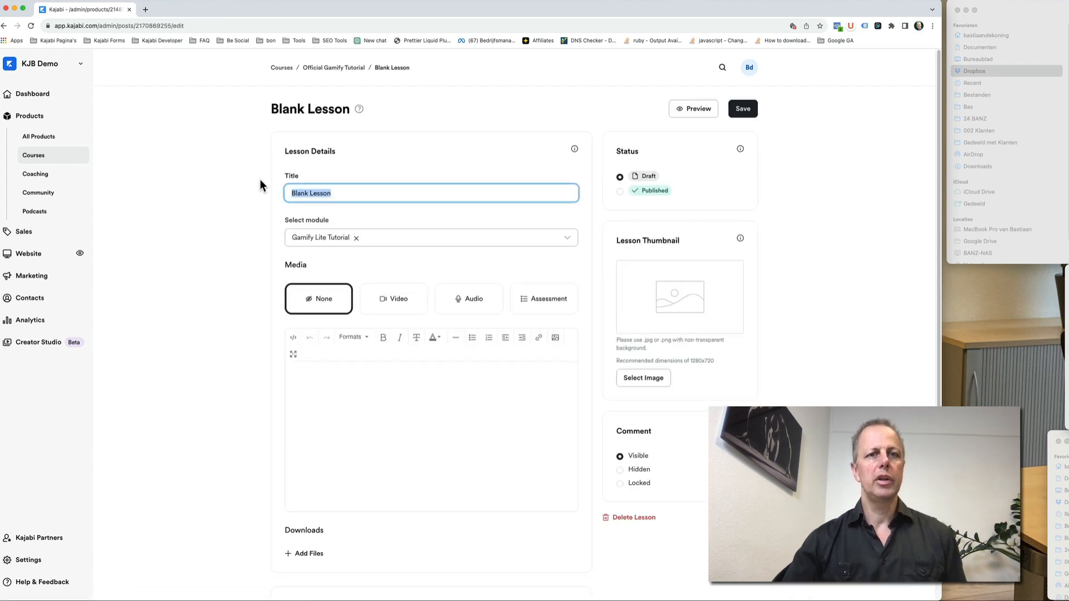
{"action": "type", "text": "Style "}
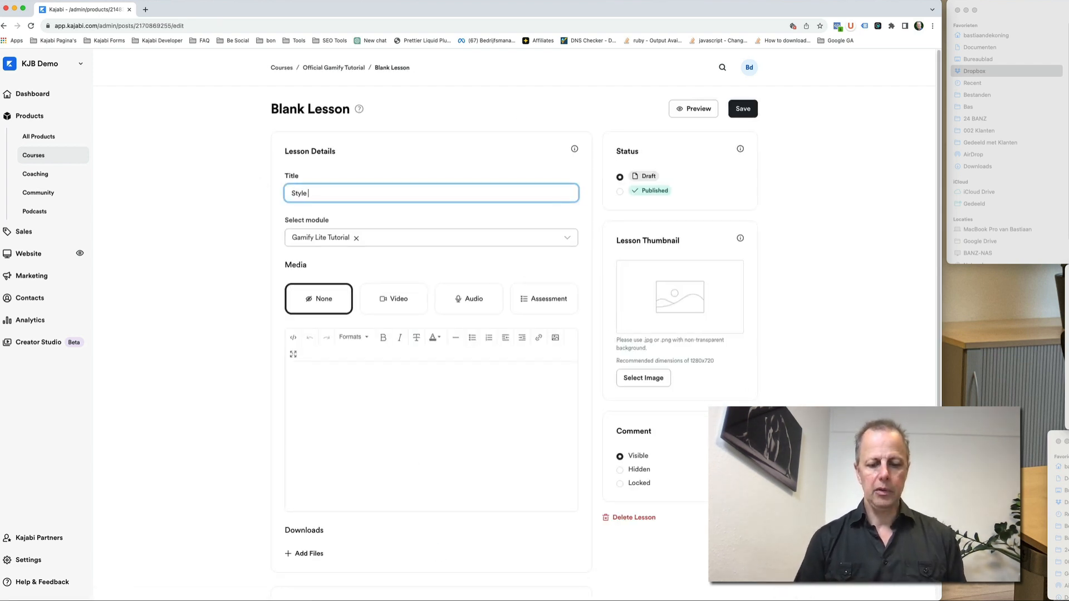
{"action": "type", "text": "Gamify Mom"}
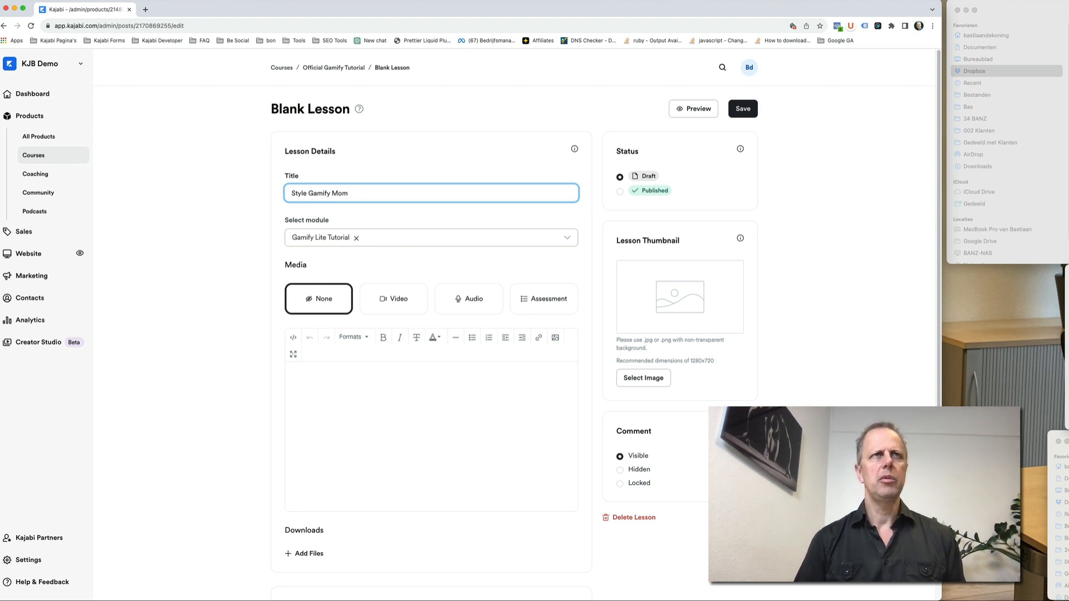
{"action": "key", "text": "BackSpace"}
{"action": "key", "text": "BackSpace"}
{"action": "key", "text": "BackSpace"}
{"action": "type", "text": "Lite wi"}
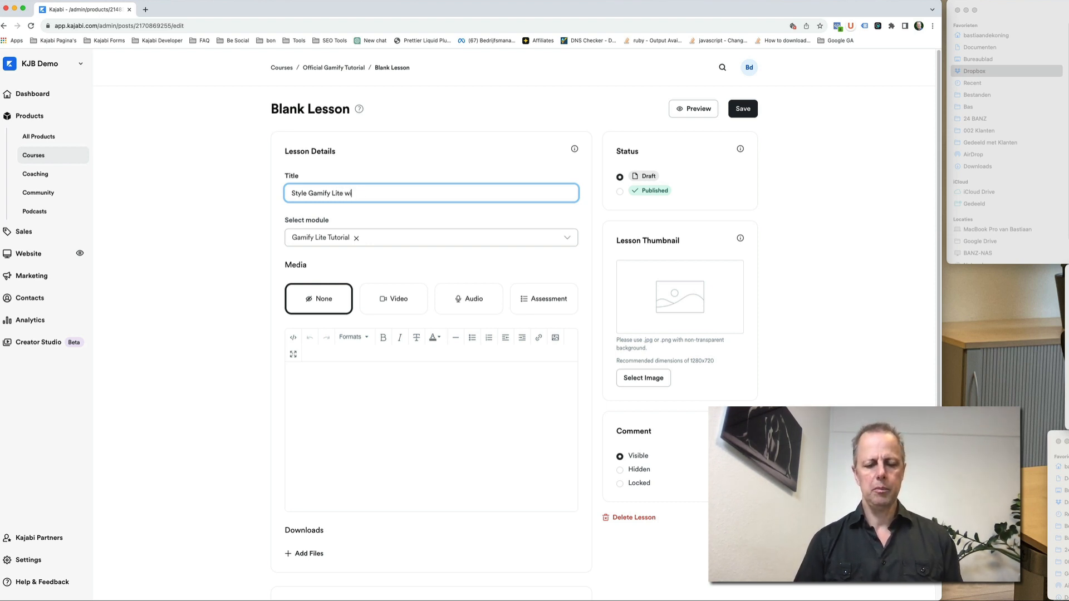
{"action": "type", "text": "th sidebar"}
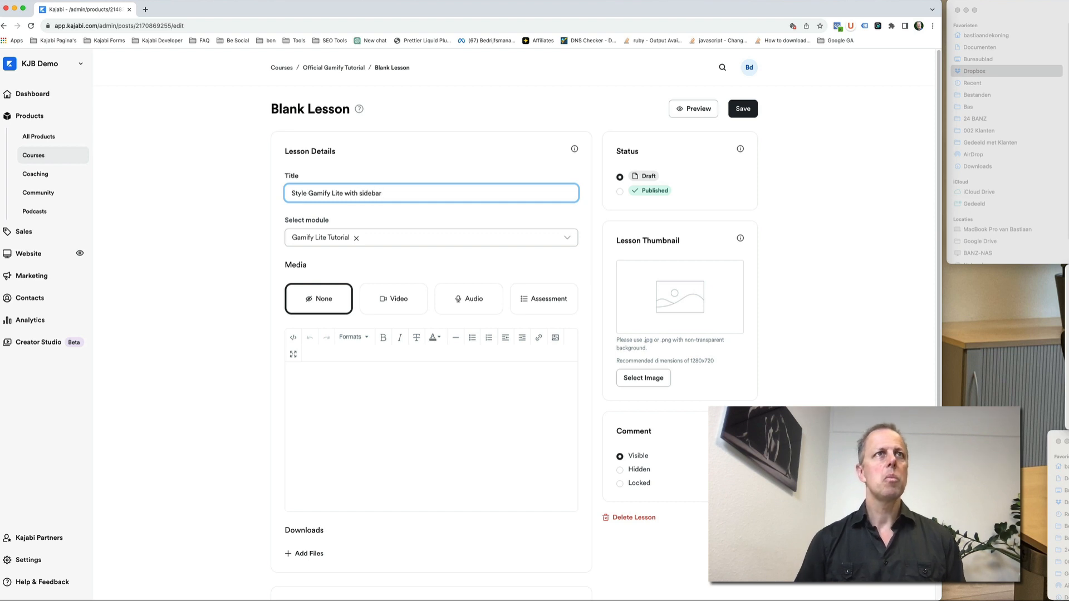
{"action": "left_click", "coordinate": [742, 109]}
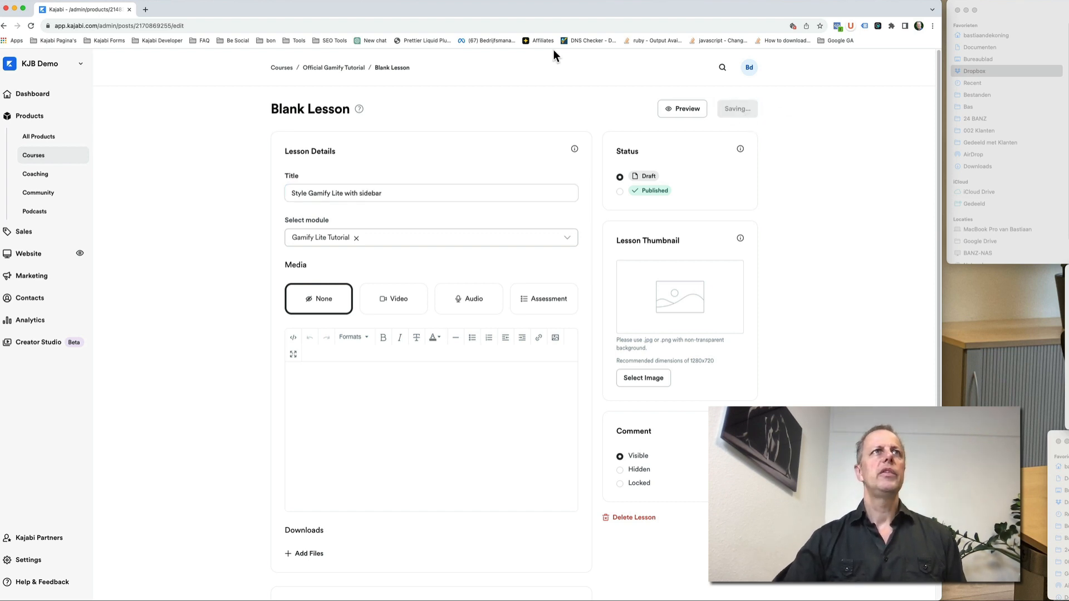
{"action": "left_click", "coordinate": [334, 67]}
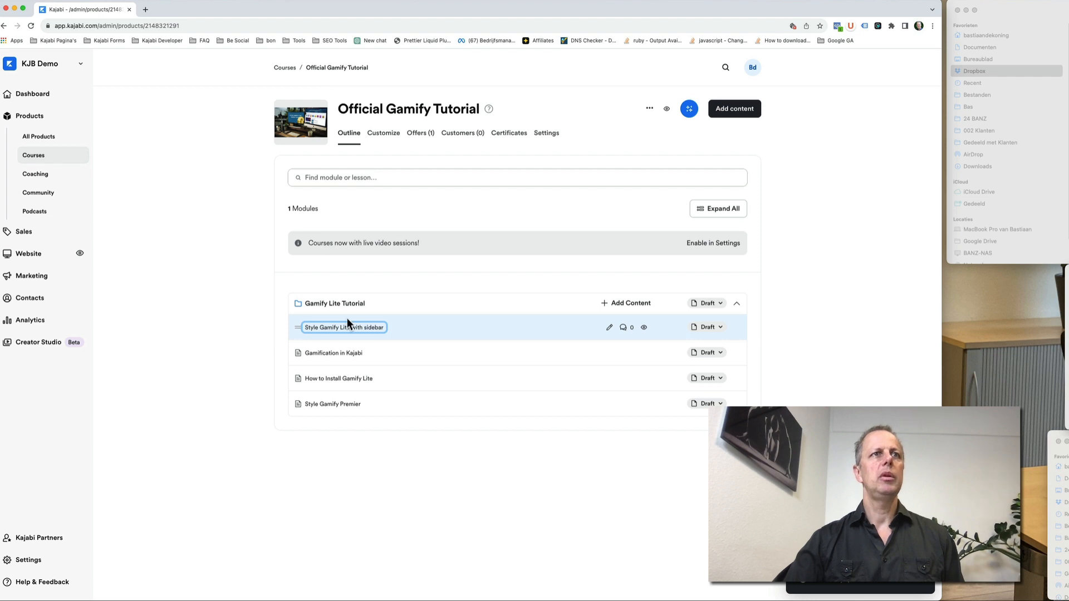
{"action": "left_click_drag", "start_coordinate": [297, 328], "coordinate": [296, 413]}
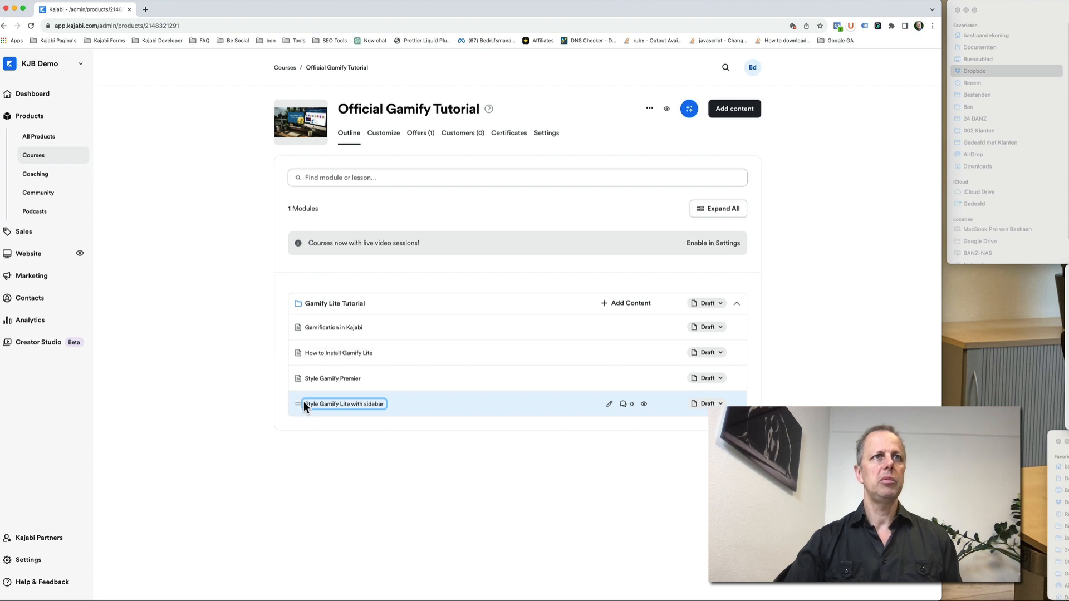
Step: Add a lesson titled "How to automate badges" to the Gamify Lite Tutorial module
{"action": "left_click", "coordinate": [623, 304]}
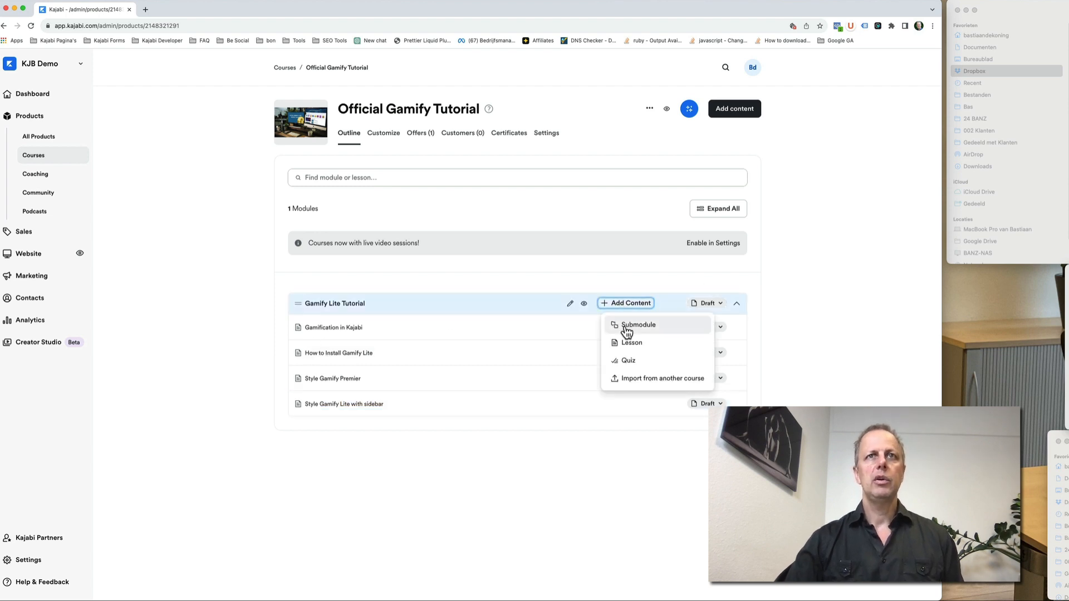
{"action": "left_click", "coordinate": [631, 342]}
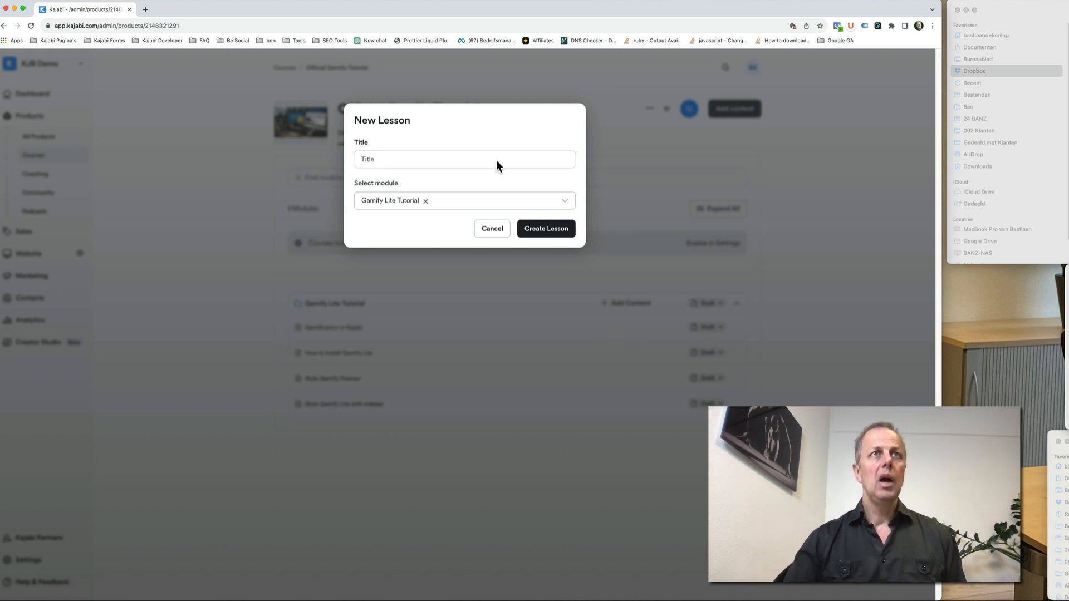
{"action": "left_click", "coordinate": [426, 160]}
{"action": "type", "text": "How to automate badges"}
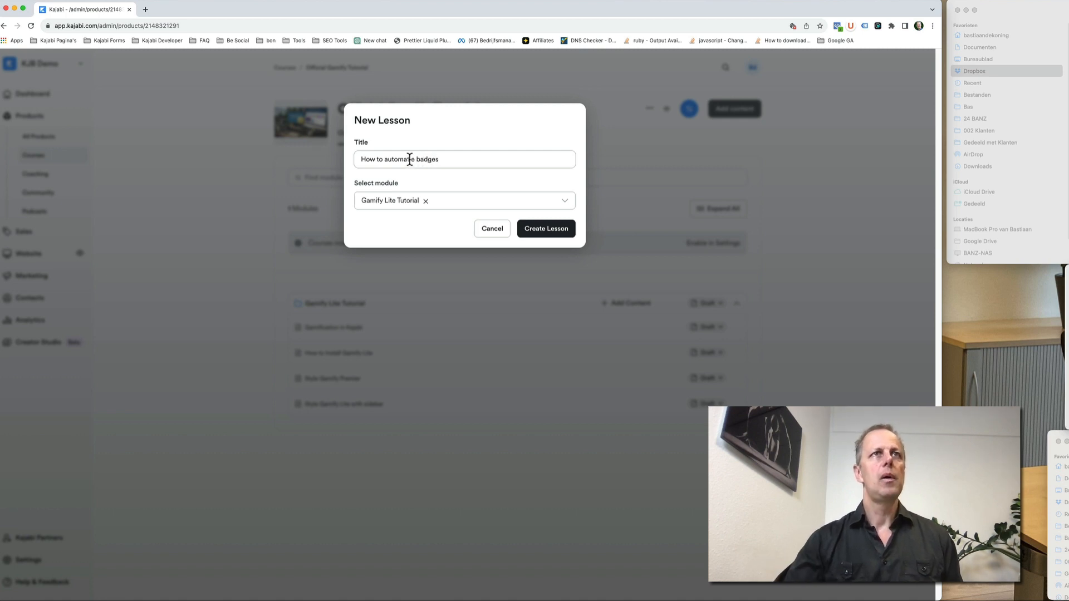
{"action": "left_click_drag", "start_coordinate": [410, 160], "coordinate": [415, 165]}
{"action": "type", "text": "e"}
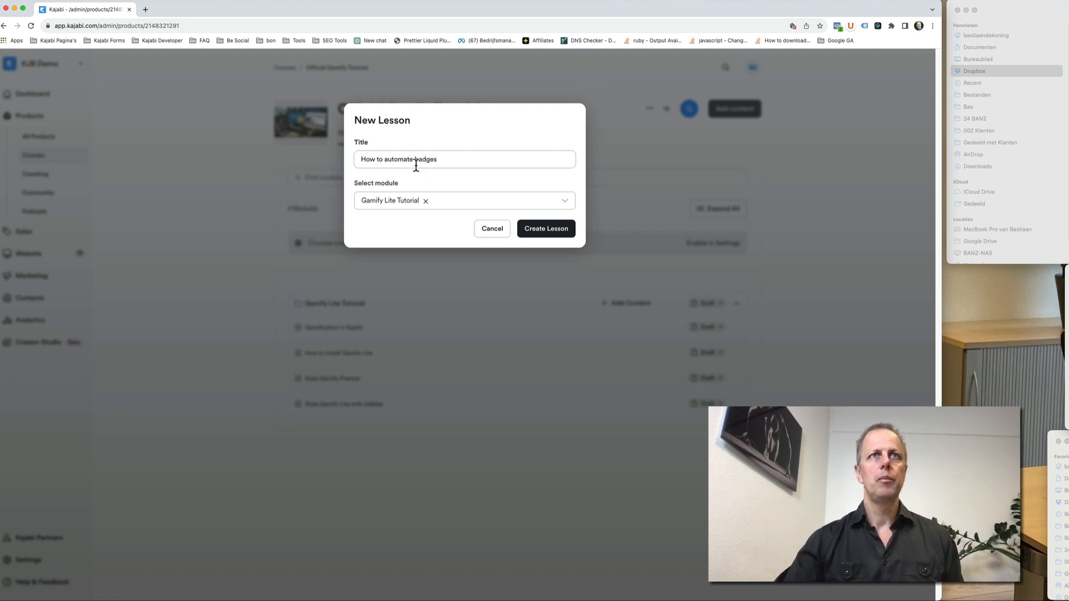
{"action": "left_click", "coordinate": [549, 230]}
Step: Add a lesson titled "Inspiration" to the Gamify Lite Tutorial module
{"action": "left_click", "coordinate": [627, 303]}
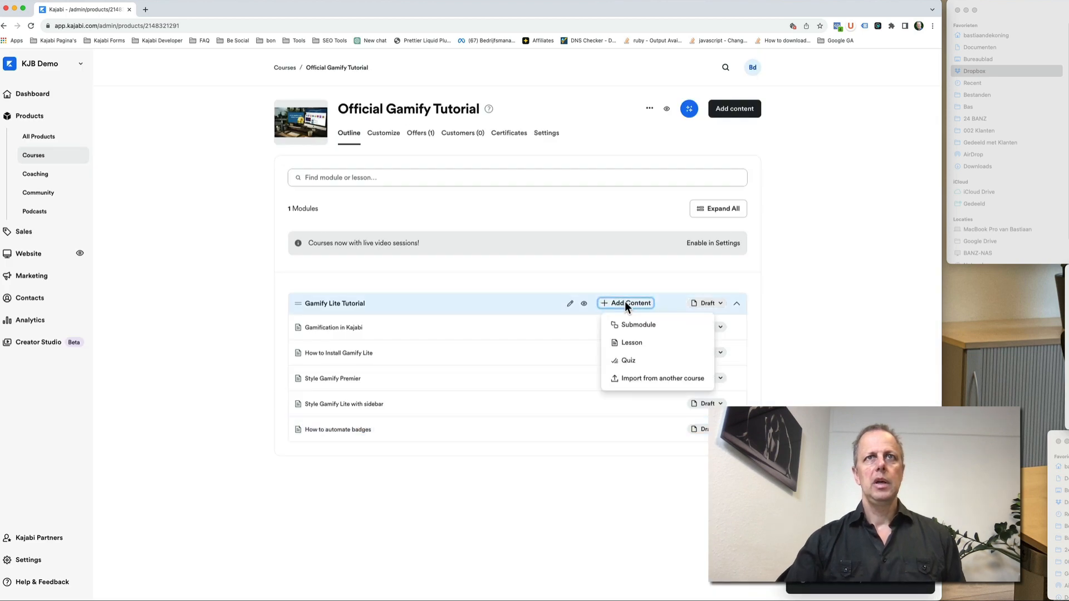
{"action": "left_click", "coordinate": [638, 342]}
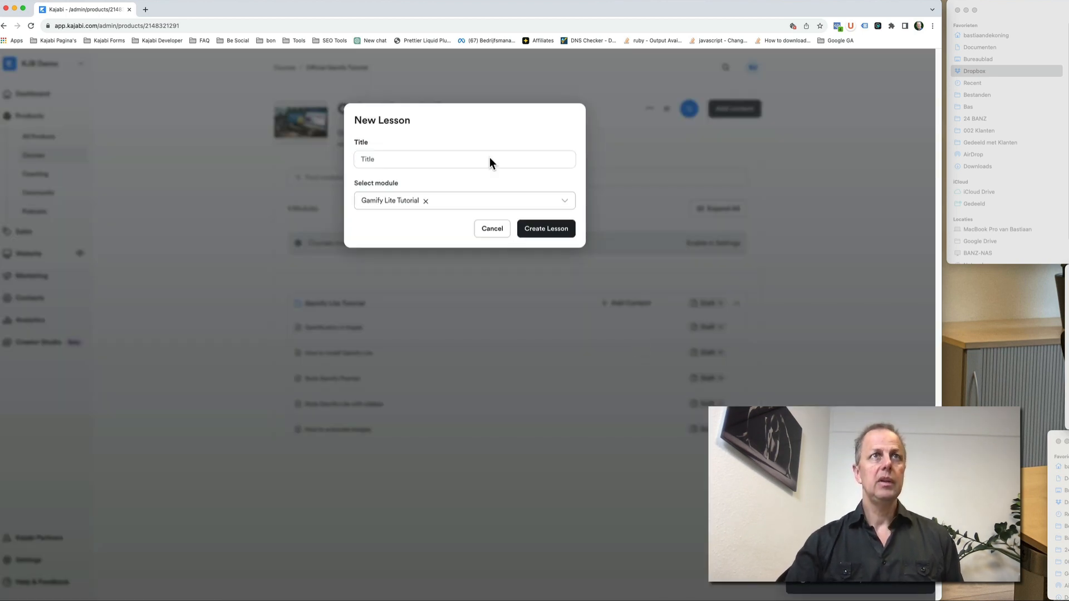
{"action": "left_click", "coordinate": [409, 162]}
{"action": "type", "text": "Ins"}
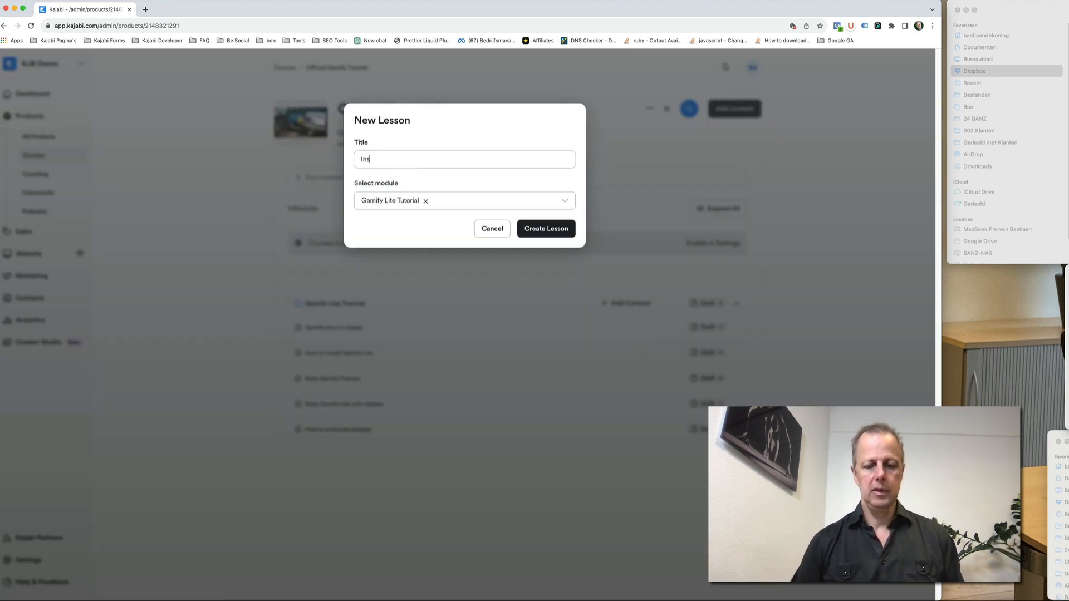
{"action": "type", "text": "piration"}
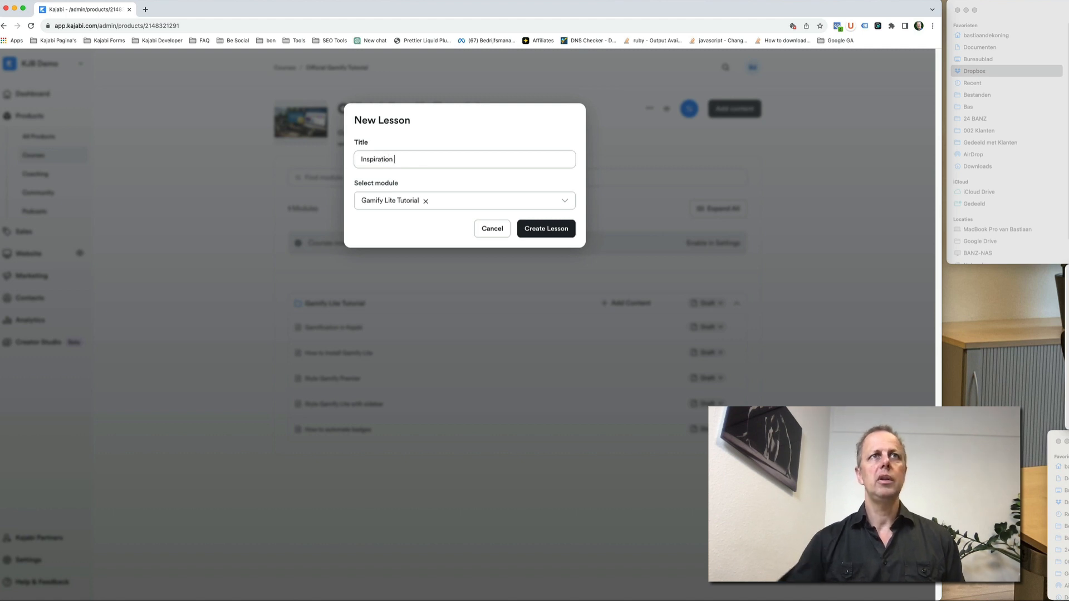
{"action": "left_click", "coordinate": [537, 230]}
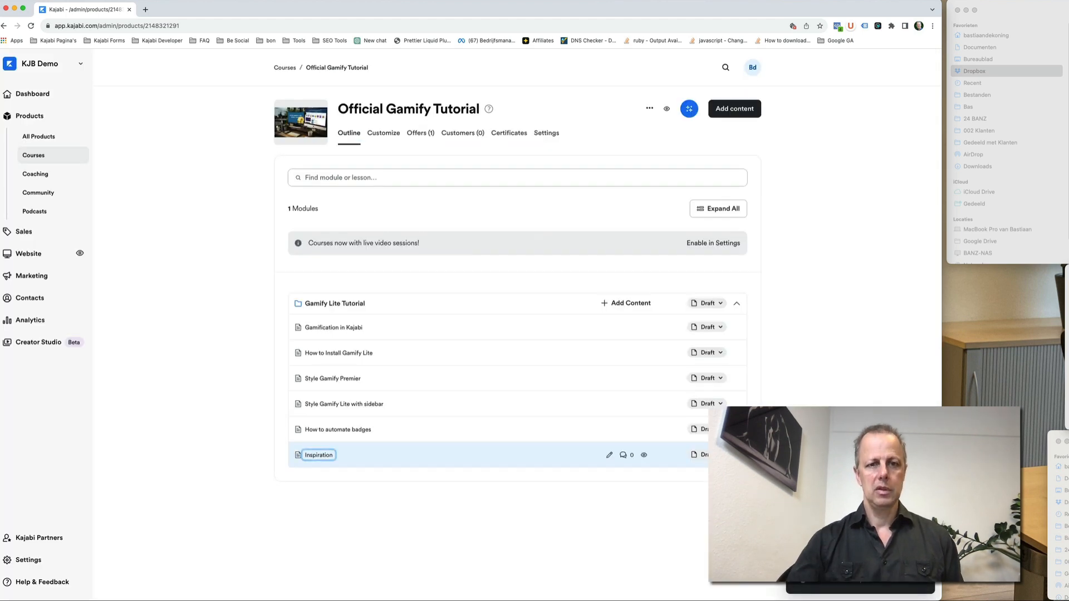
Step: Add a lesson titled "Tjhe Exctiting Features of Gamify Pro" to the Gamify Lite Tutorial module
{"action": "left_click", "coordinate": [624, 305]}
{"action": "left_click", "coordinate": [626, 342]}
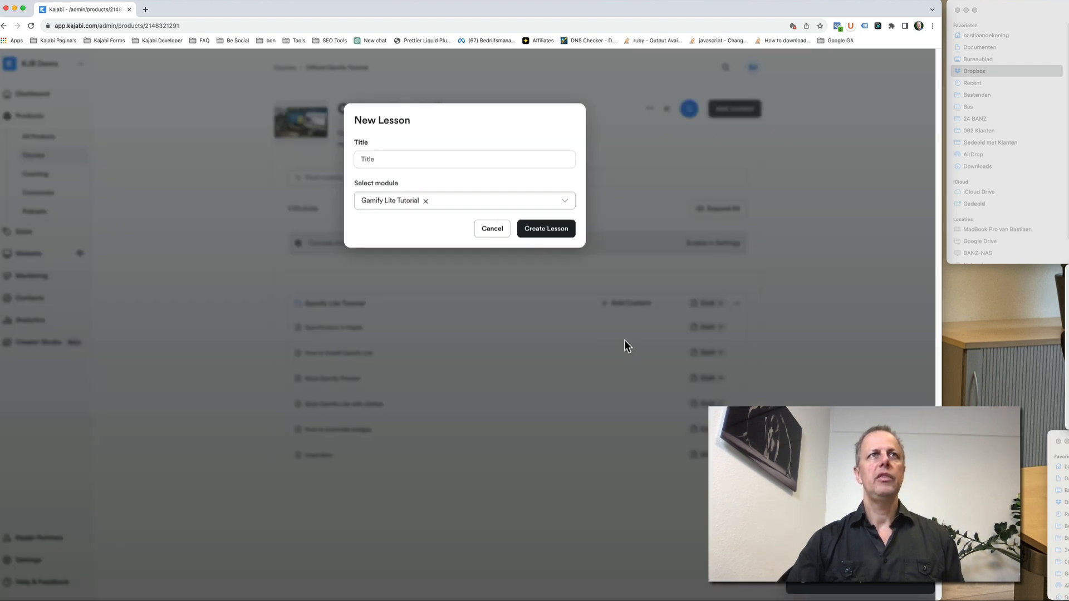
{"action": "left_click", "coordinate": [369, 160]}
{"action": "type", "text": "T"}
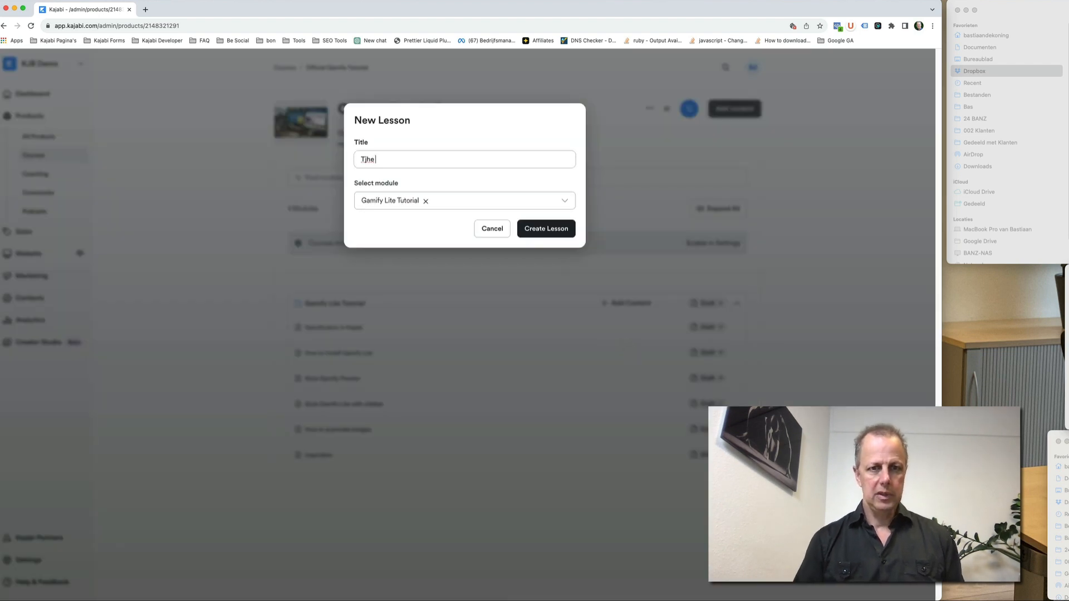
{"action": "type", "text": "jhe Exctiin Features"}
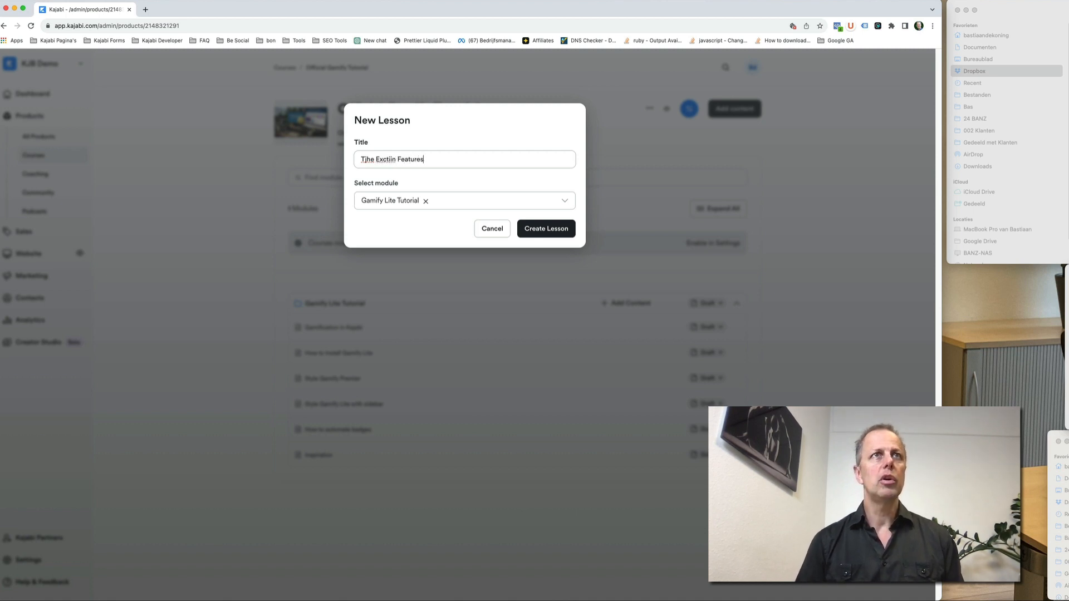
{"action": "type", "text": " of Gamify Pro"}
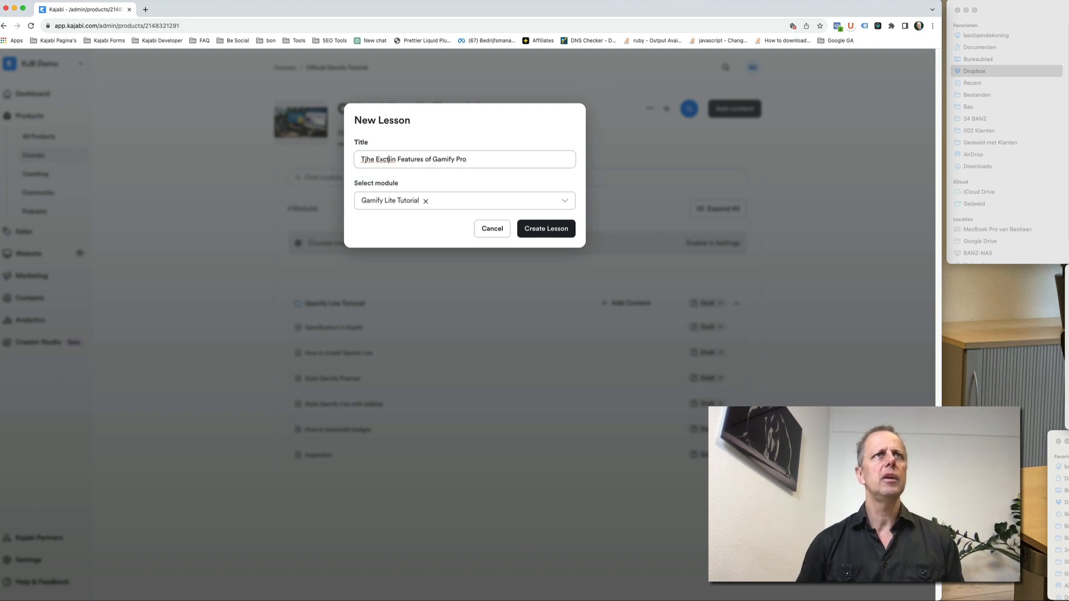
{"action": "key", "text": "BackSpace"}
{"action": "key", "text": "BackSpace"}
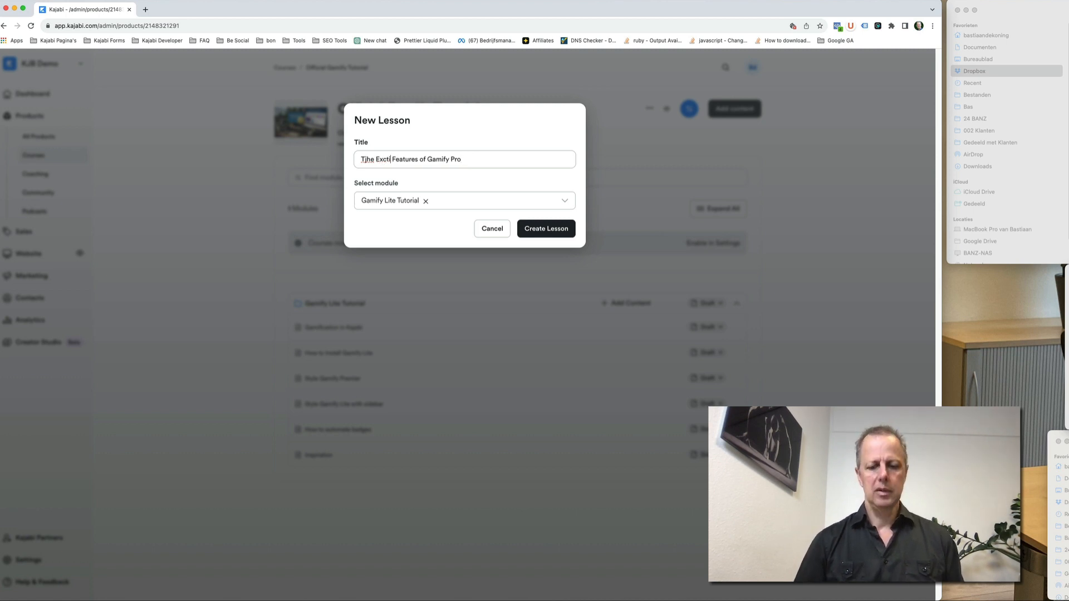
{"action": "type", "text": "ting"}
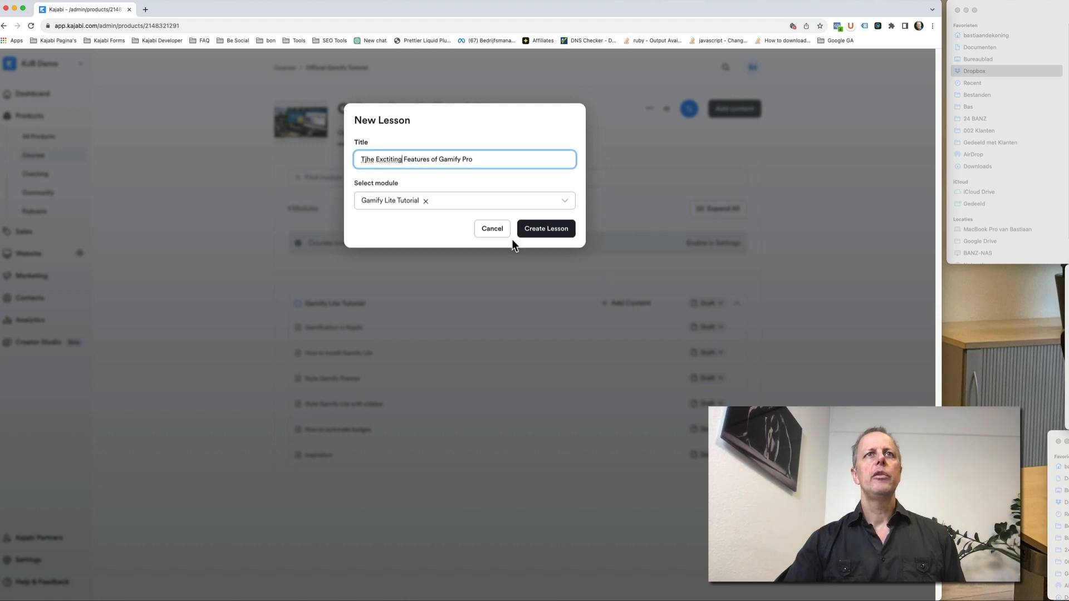
{"action": "left_click", "coordinate": [527, 233]}
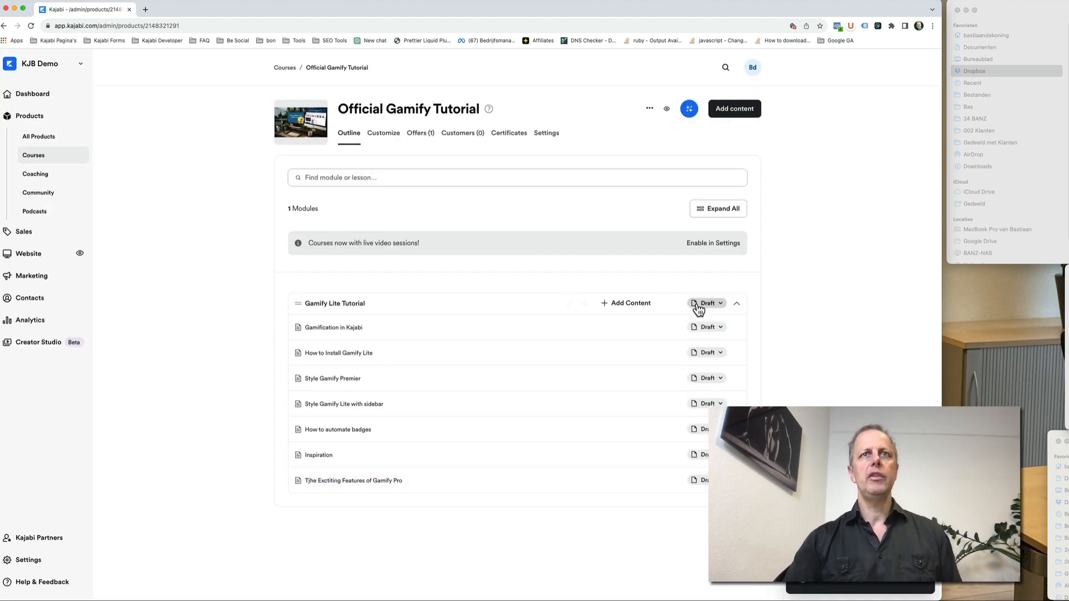
Step: Publish the Gamify Lite Tutorial module and its lessons Gamification in Kajabi, How to Install Gamify Lite and Style Gamify Premier
{"action": "left_click", "coordinate": [707, 308]}
{"action": "left_click", "coordinate": [710, 342]}
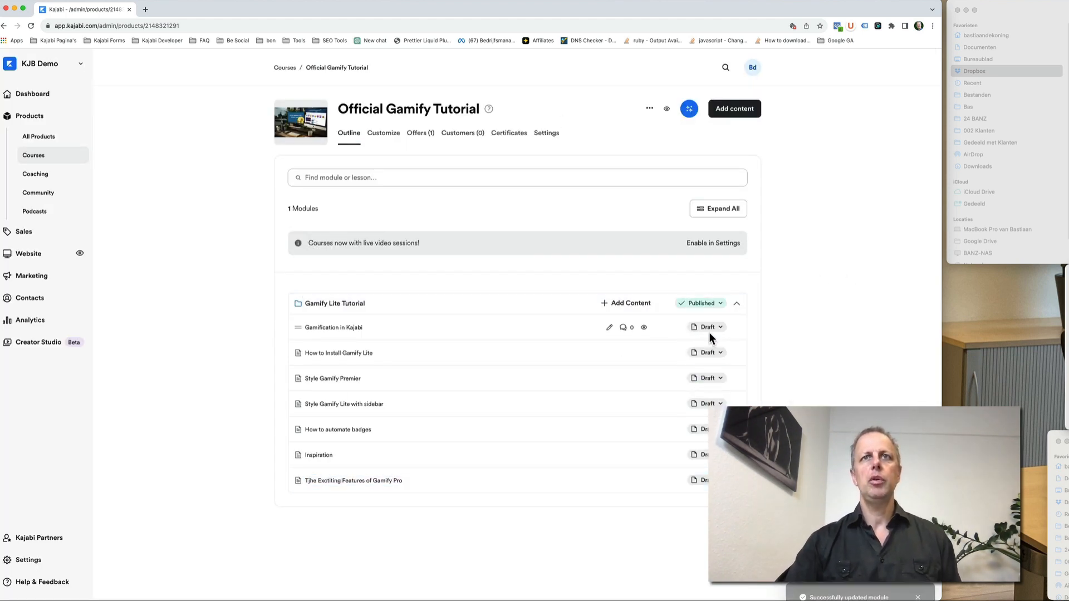
{"action": "left_click", "coordinate": [707, 327]}
{"action": "left_click", "coordinate": [718, 375]}
{"action": "left_click", "coordinate": [709, 353]}
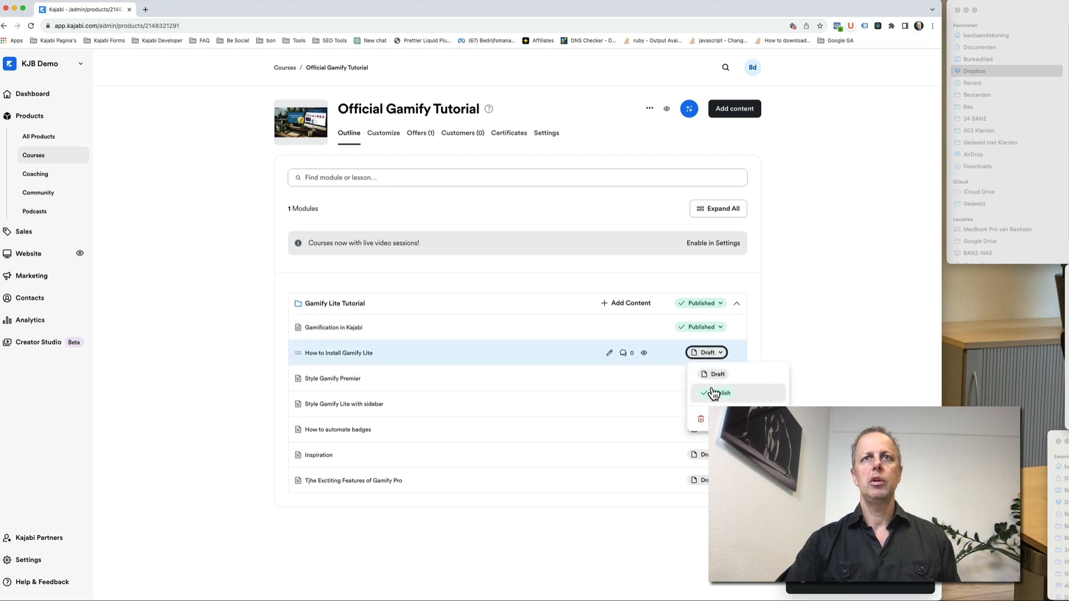
{"action": "left_click", "coordinate": [713, 393]}
{"action": "left_click", "coordinate": [707, 378]}
{"action": "left_click", "coordinate": [707, 419]}
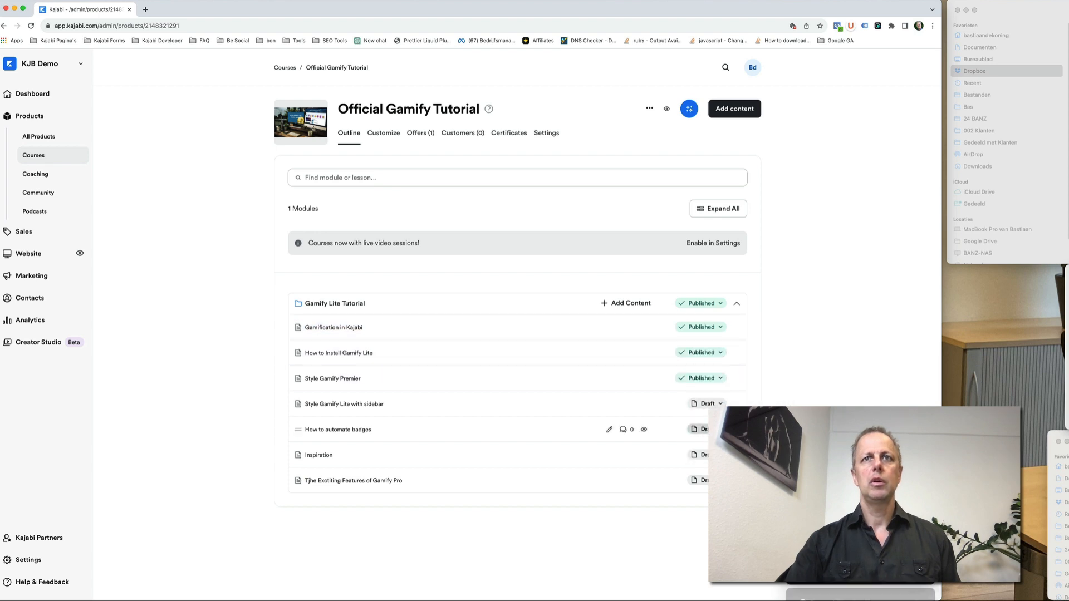
Step: Publish the lessons How to automate badges, Style Gamify Lite with sidebar, Inspiration and Tjhe Exctiting Features of Gamify Pro
{"action": "left_click", "coordinate": [700, 429]}
{"action": "left_click", "coordinate": [703, 470]}
{"action": "left_click", "coordinate": [707, 404]}
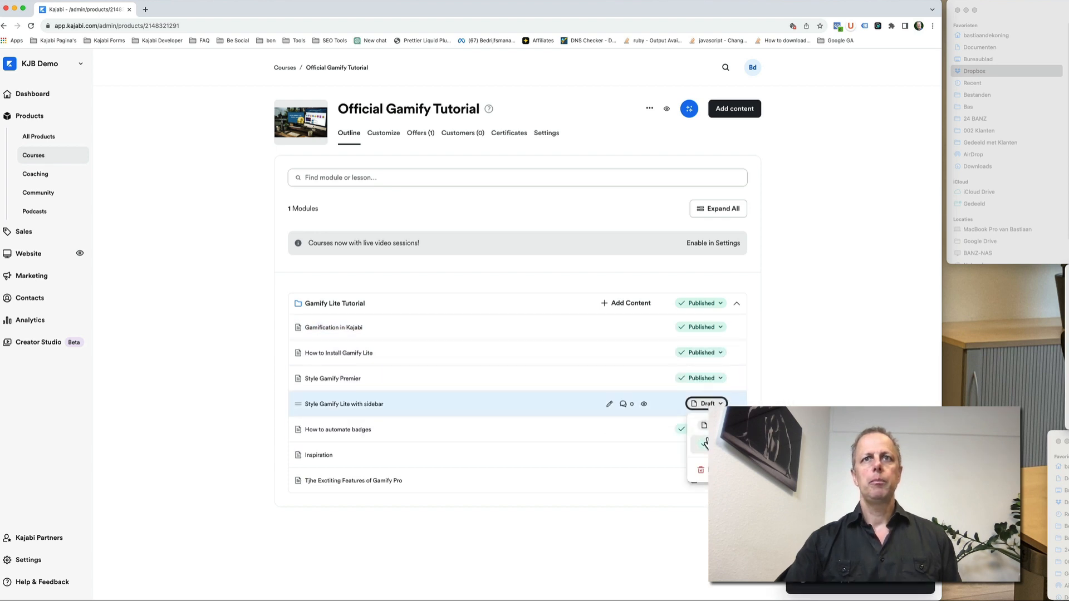
{"action": "left_click", "coordinate": [706, 443]}
{"action": "left_click", "coordinate": [700, 455]}
{"action": "left_click", "coordinate": [704, 495]}
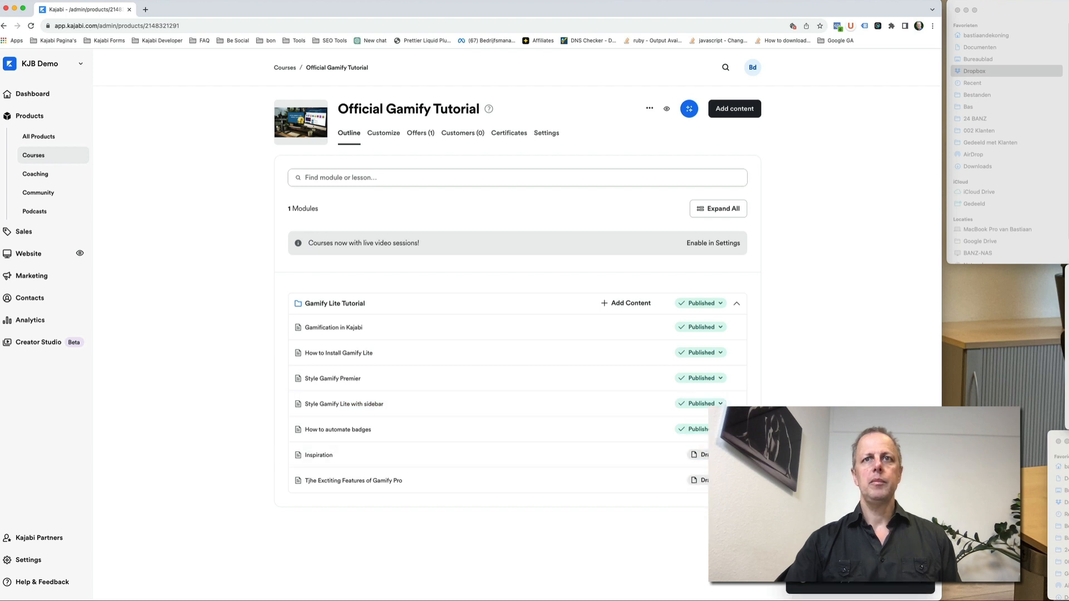
{"action": "left_click", "coordinate": [705, 481]}
{"action": "left_click", "coordinate": [706, 520]}
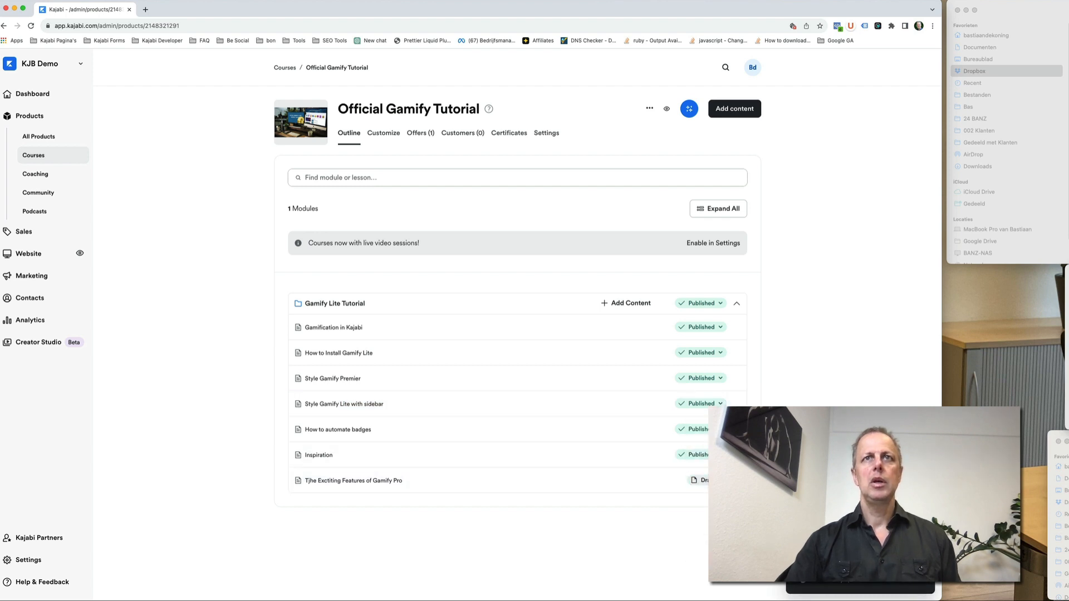
Step: Open the details of the Gamify Lite Tutorial module for editing
{"action": "left_click", "coordinate": [336, 304]}
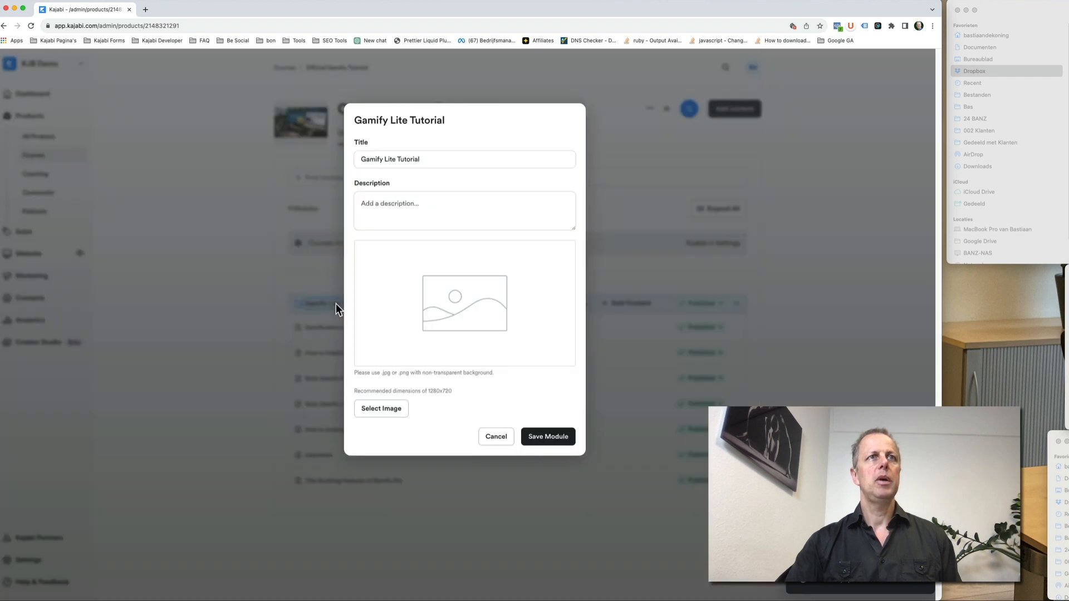
{"action": "left_click", "coordinate": [382, 409]}
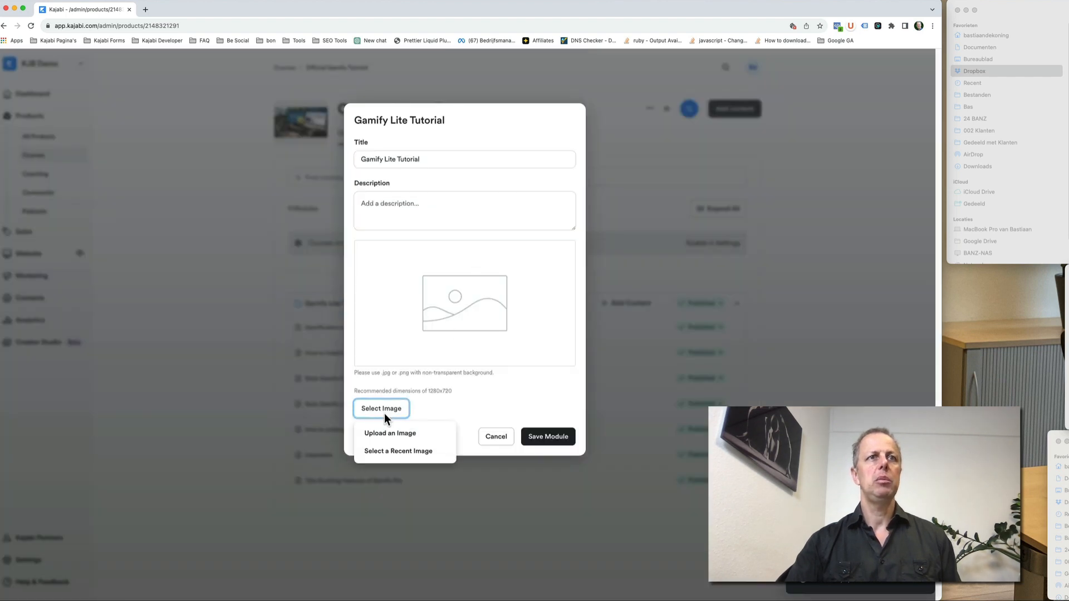
{"action": "left_click", "coordinate": [397, 452]}
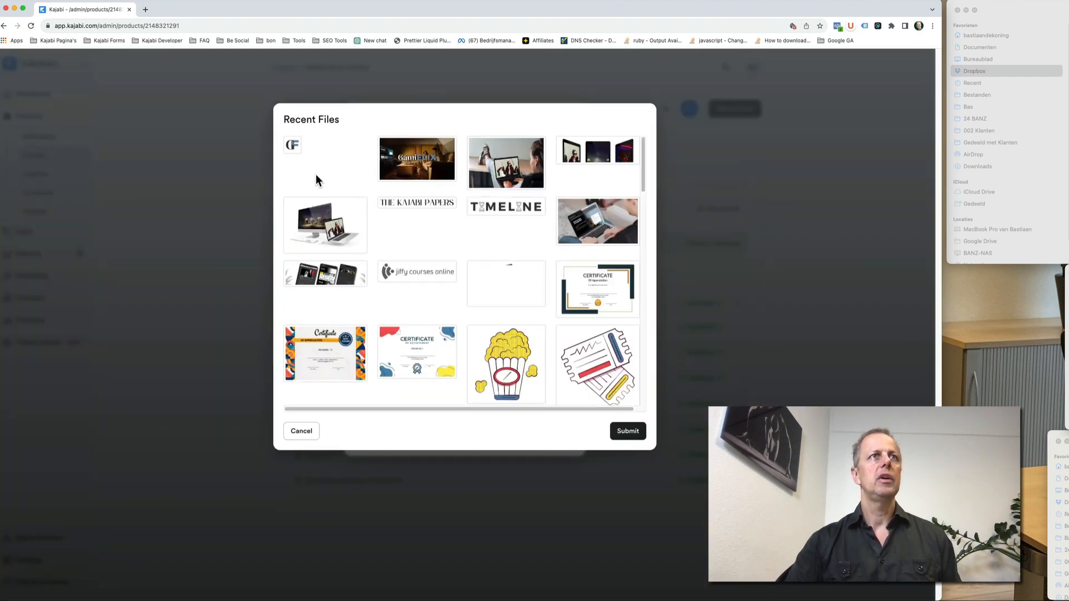
{"action": "left_click", "coordinate": [309, 431]}
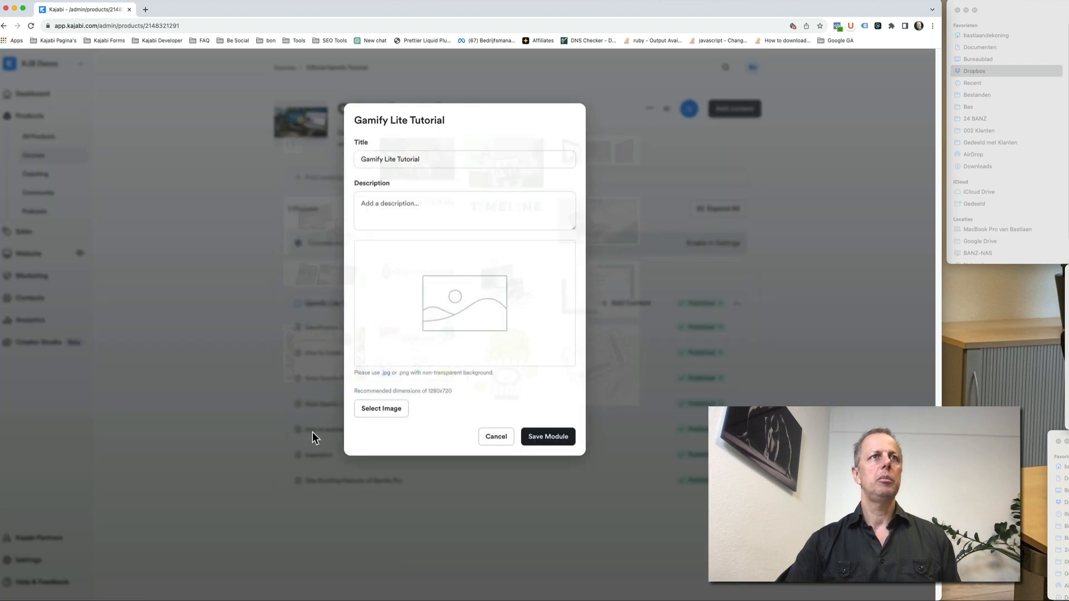
Step: Upload gamify lite mockup.jpg as the image of the Gamify Lite Tutorial module and save the module
{"action": "left_click", "coordinate": [382, 410]}
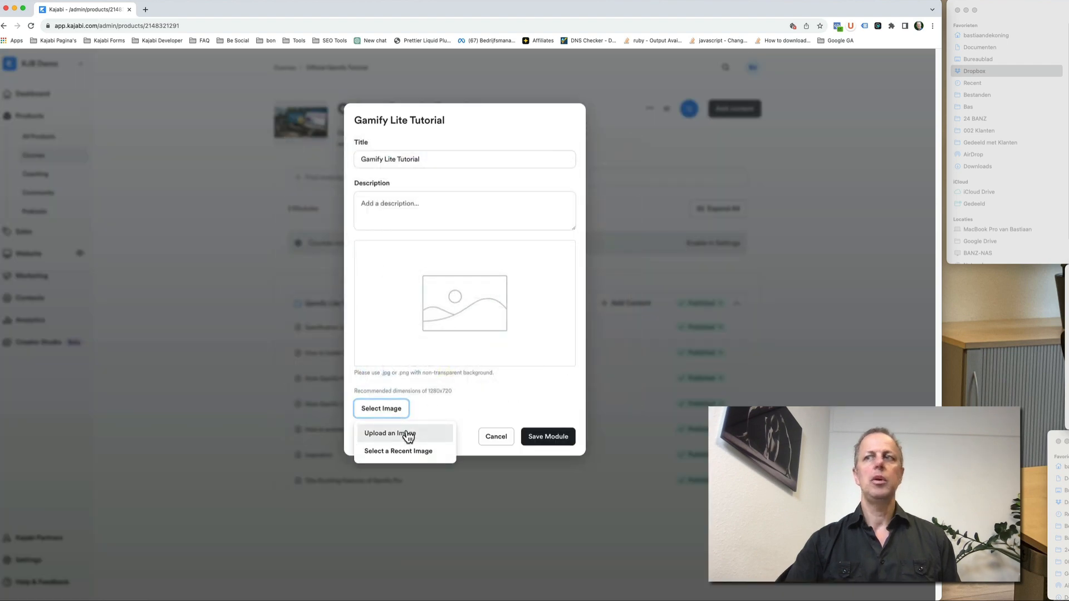
{"action": "left_click", "coordinate": [408, 433]}
{"action": "left_click_drag", "start_coordinate": [0, 222], "coordinate": [416, 222]}
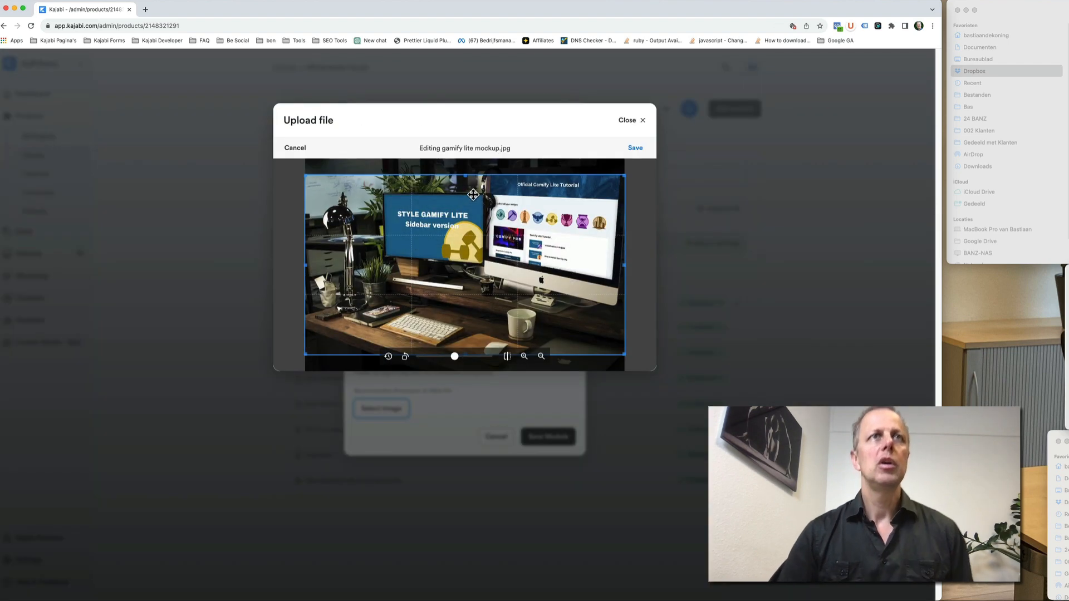
{"action": "left_click", "coordinate": [636, 148]}
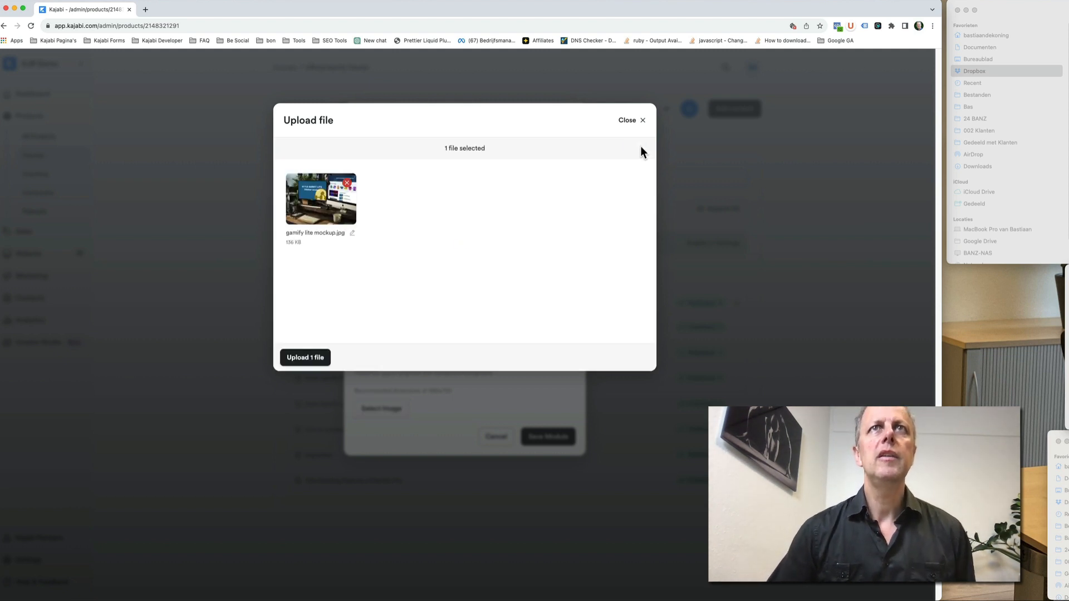
{"action": "left_click", "coordinate": [295, 357]}
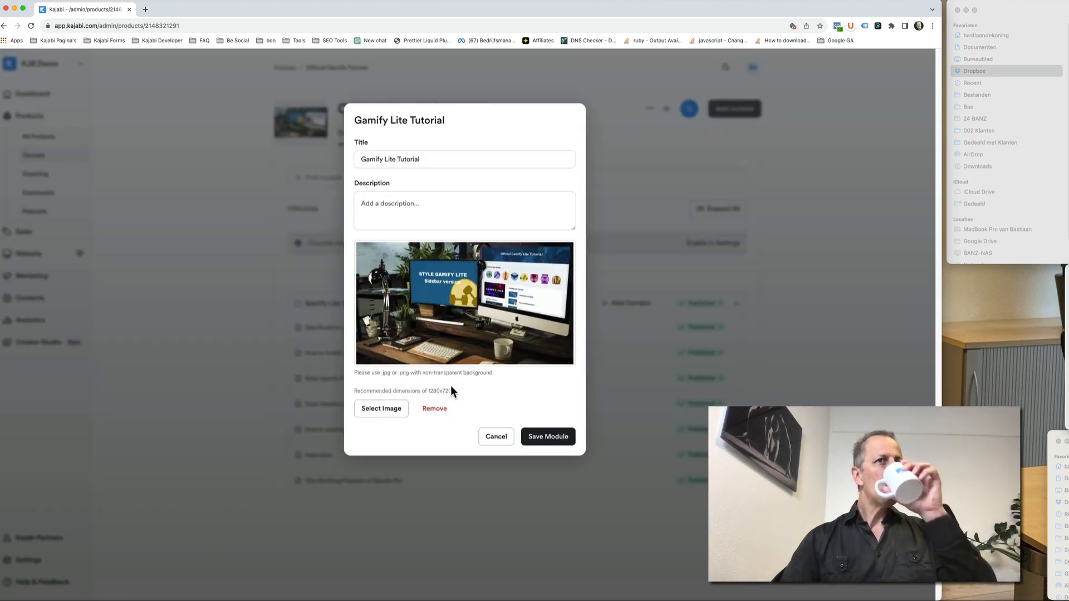
{"action": "left_click", "coordinate": [546, 435]}
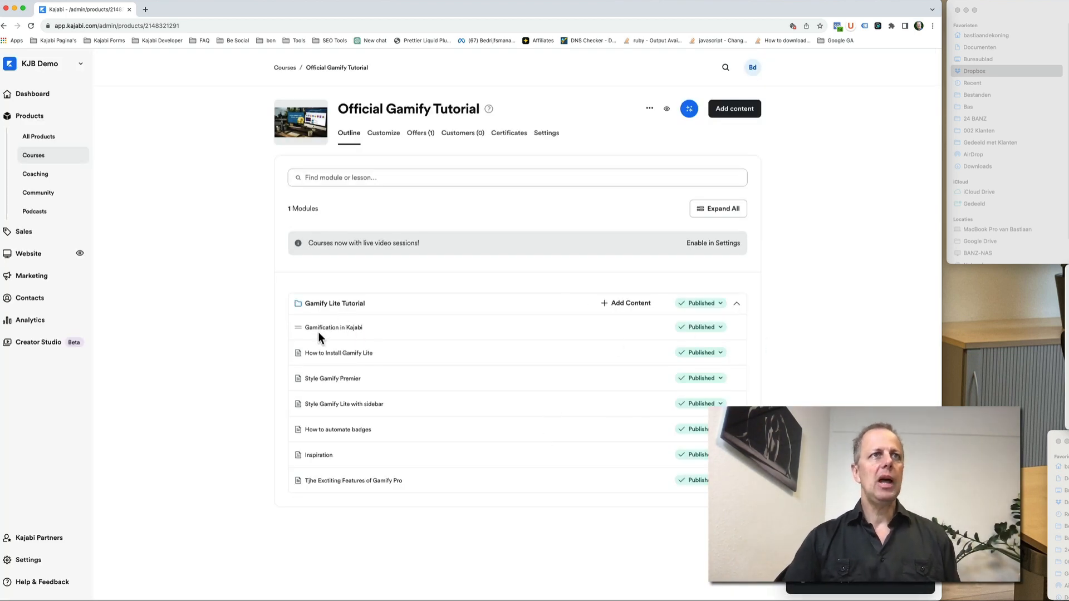
Step: Set the Gamification in Kajabi lesson's media to video and import "1 - intro.mp4" from Dropbox
{"action": "left_click", "coordinate": [334, 327]}
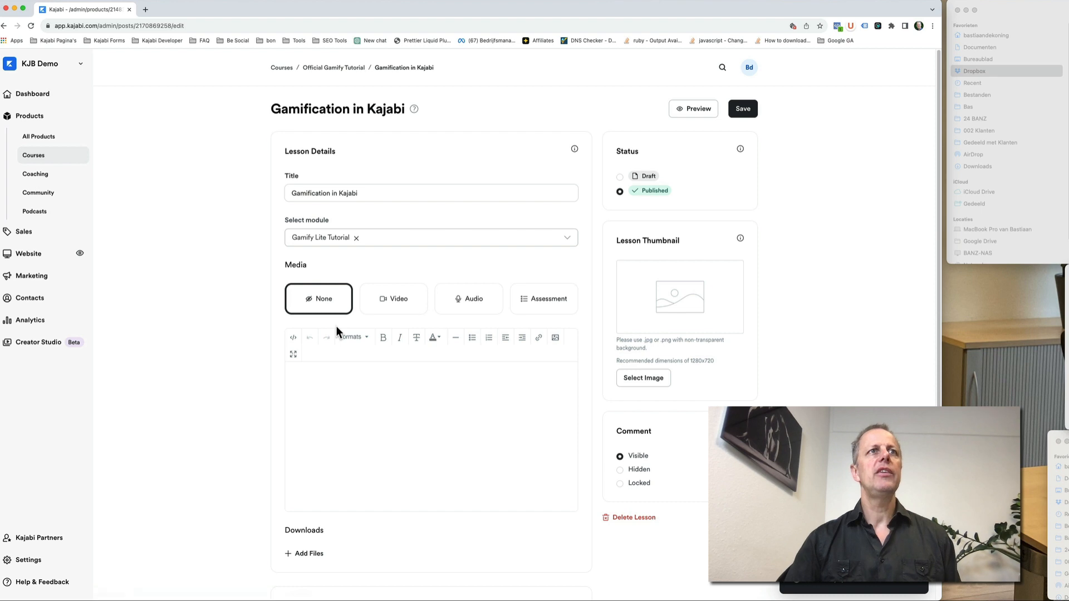
{"action": "left_click", "coordinate": [401, 304]}
{"action": "left_click", "coordinate": [427, 378]}
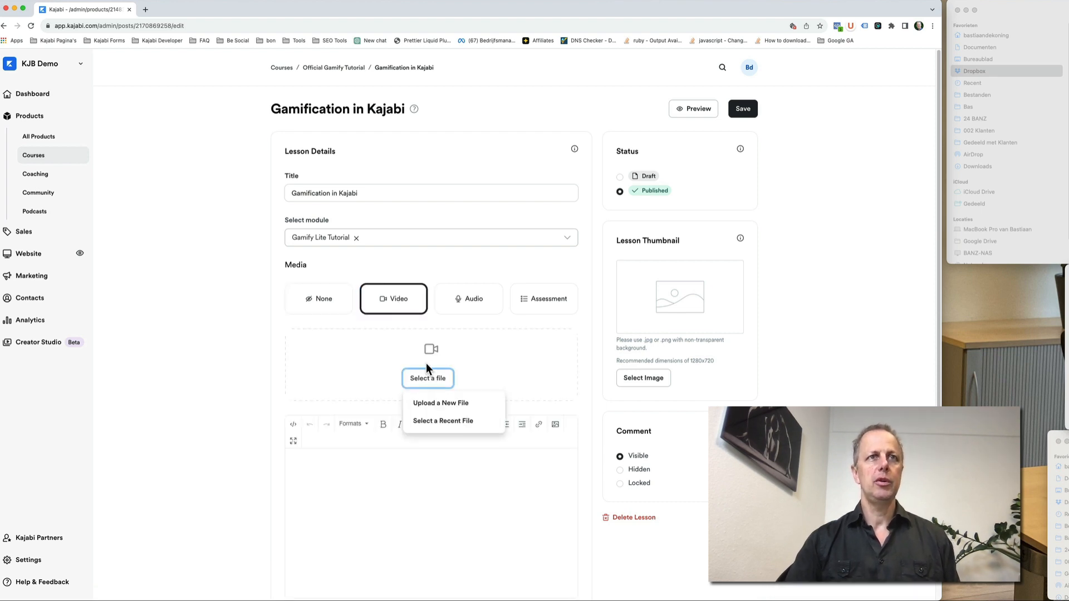
{"action": "left_click", "coordinate": [456, 405]}
{"action": "left_click", "coordinate": [411, 265]}
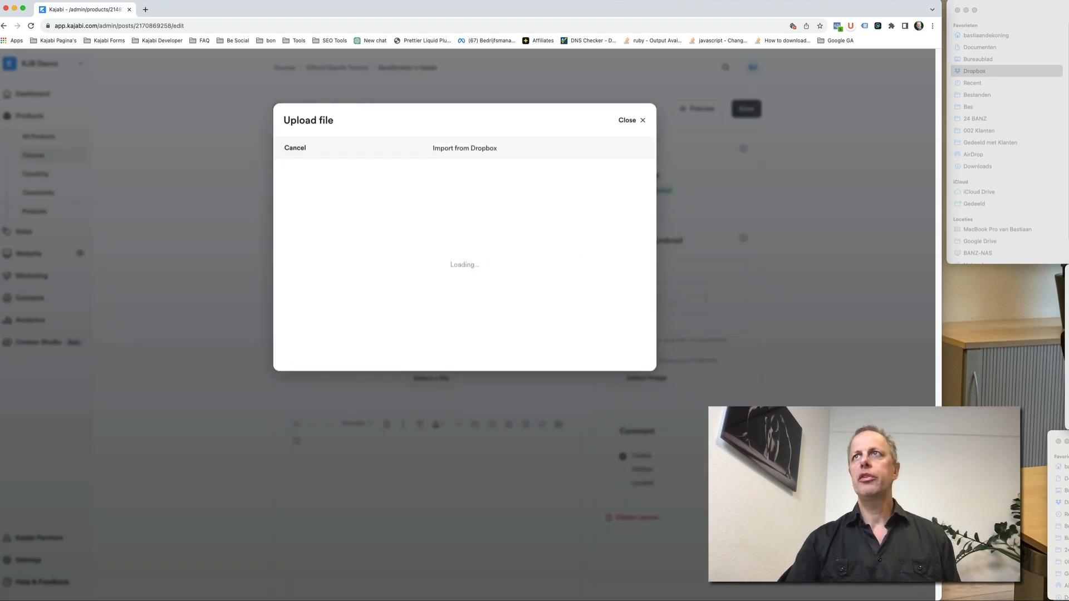
{"action": "left_click", "coordinate": [461, 304]}
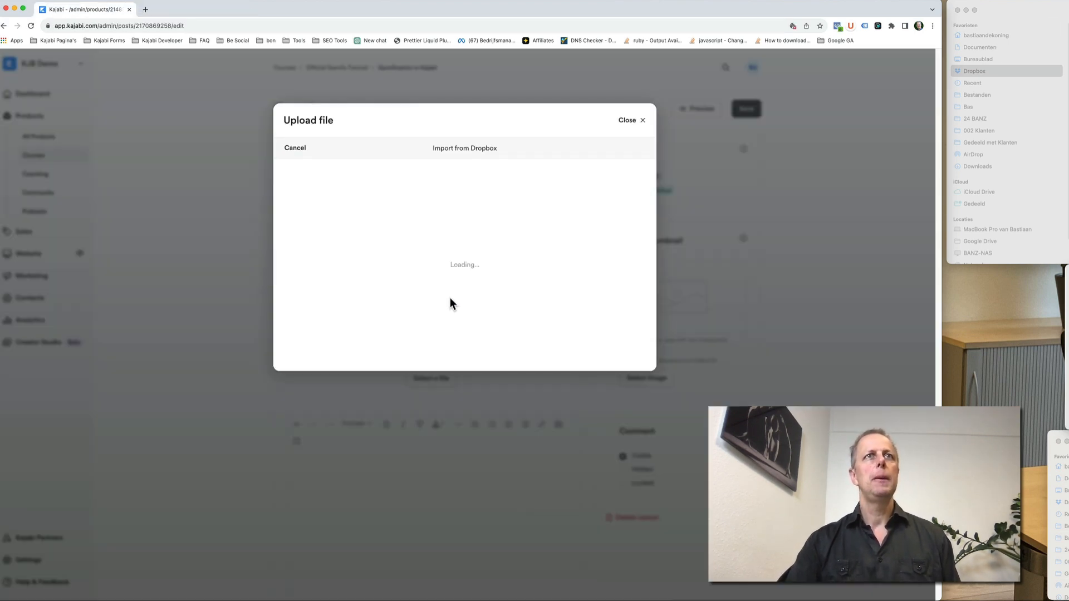
{"action": "scroll", "coordinate": [435, 286], "scroll_direction": "down", "scroll_amount": 10}
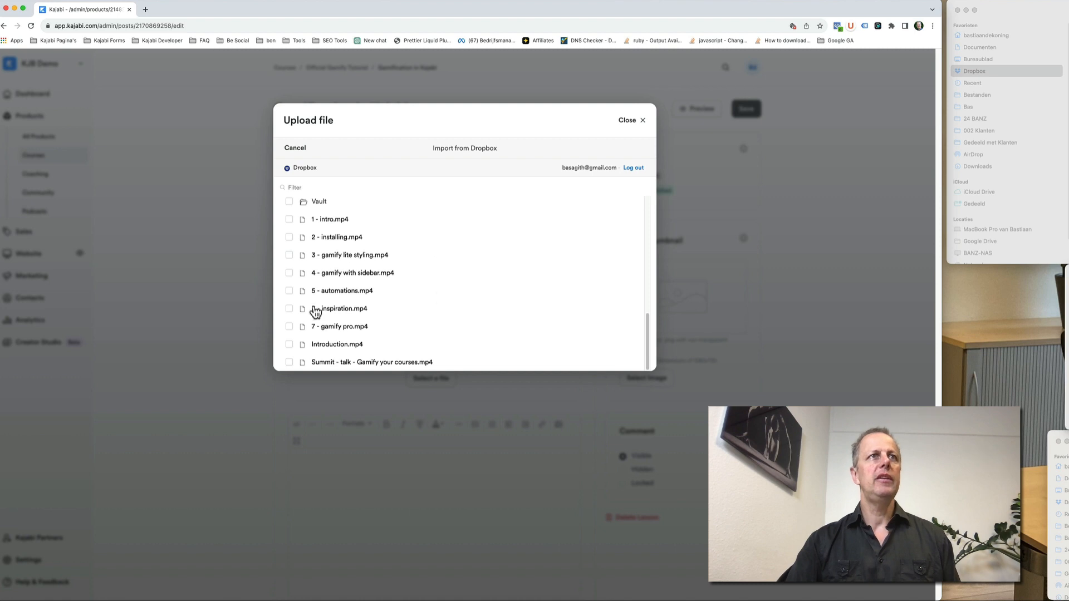
{"action": "left_click", "coordinate": [331, 222]}
{"action": "left_click", "coordinate": [304, 359]}
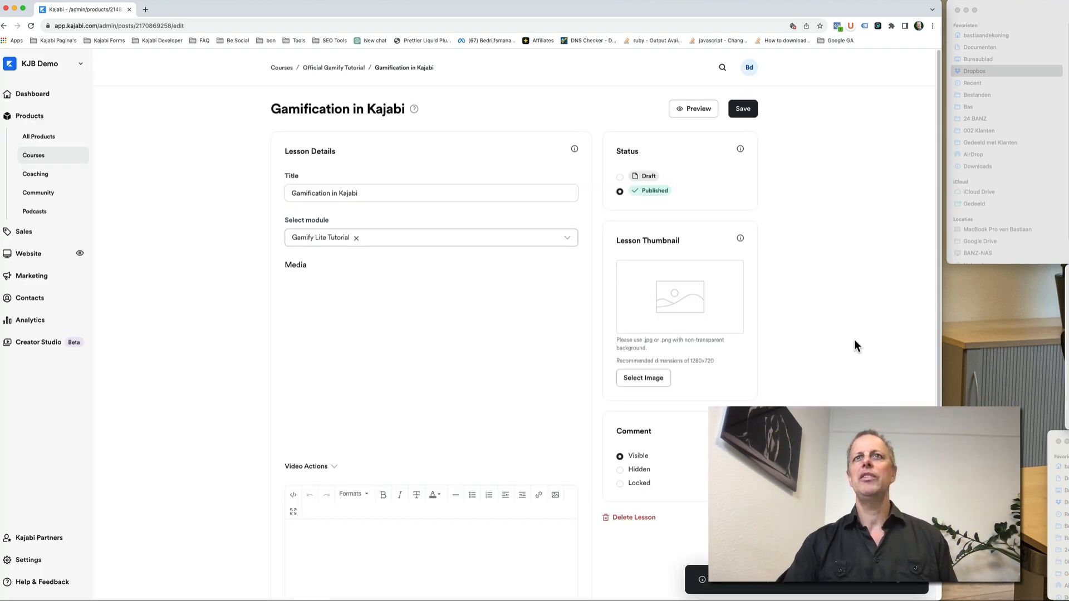
Step: Upload 1.jpg as the thumbnail of the Gamification in Kajabi lesson
{"action": "left_click", "coordinate": [640, 378]}
{"action": "left_click", "coordinate": [635, 402]}
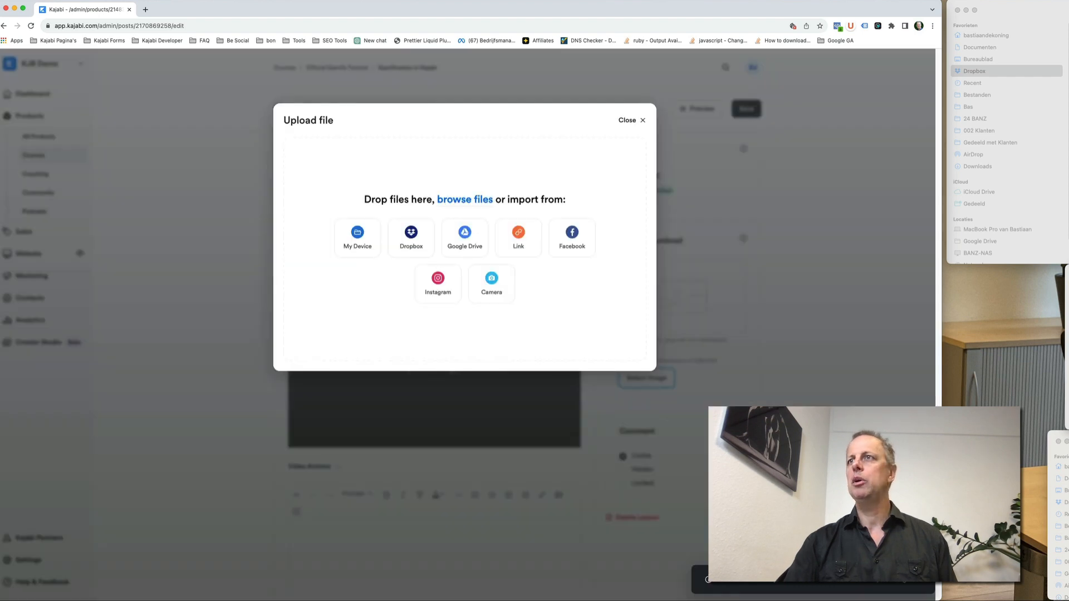
{"action": "left_click_drag", "start_coordinate": [1063, 345], "coordinate": [531, 265]}
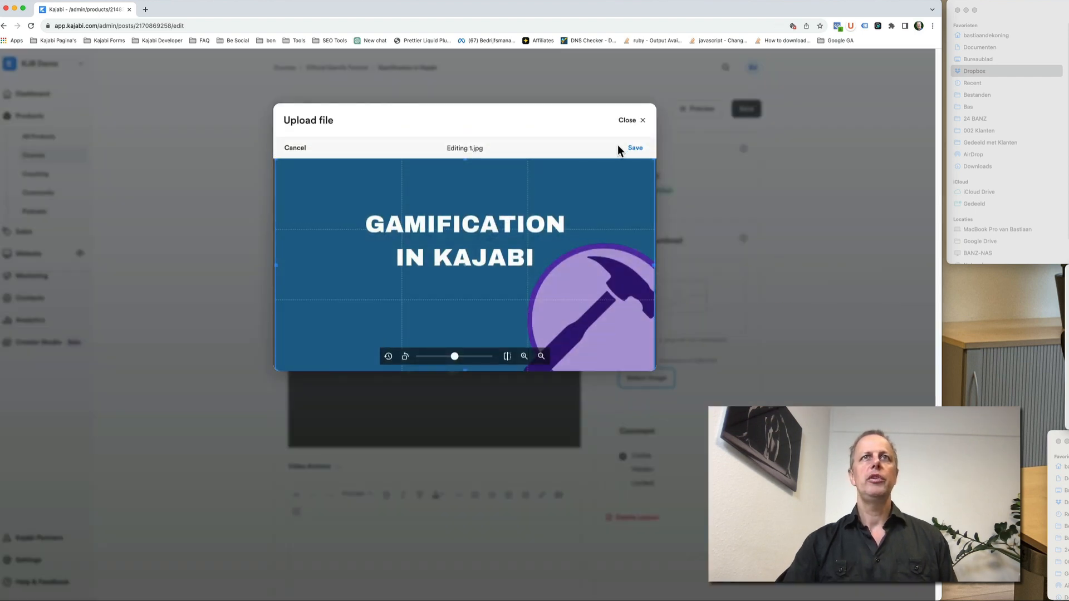
{"action": "left_click", "coordinate": [636, 148]}
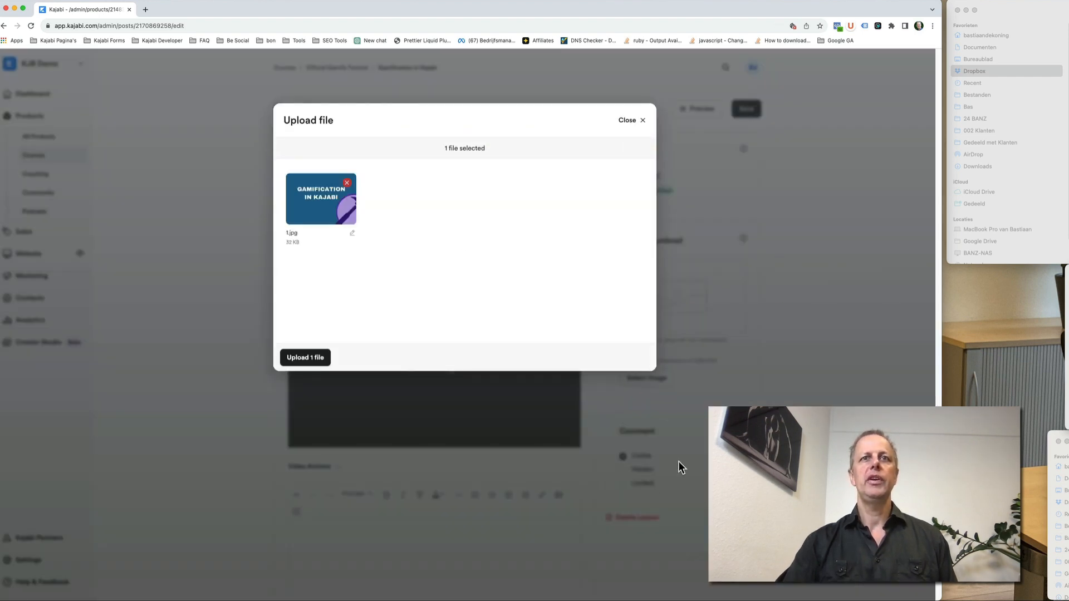
{"action": "left_click", "coordinate": [307, 362]}
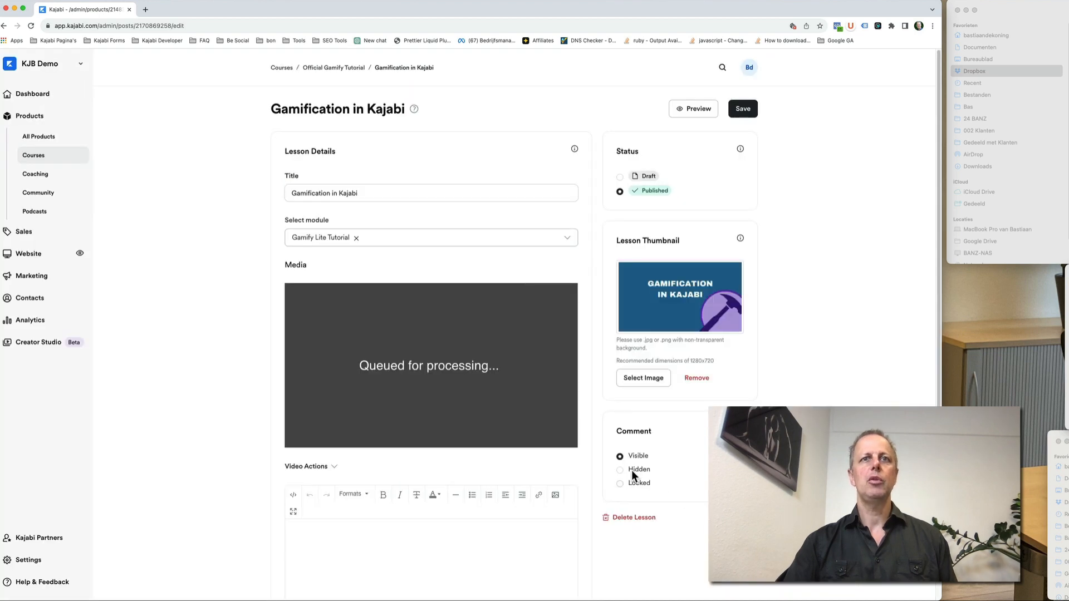
Step: Save the Gamification in Kajabi lesson with comments hidden and return to the Official Gamify Tutorial outline
{"action": "left_click", "coordinate": [639, 472]}
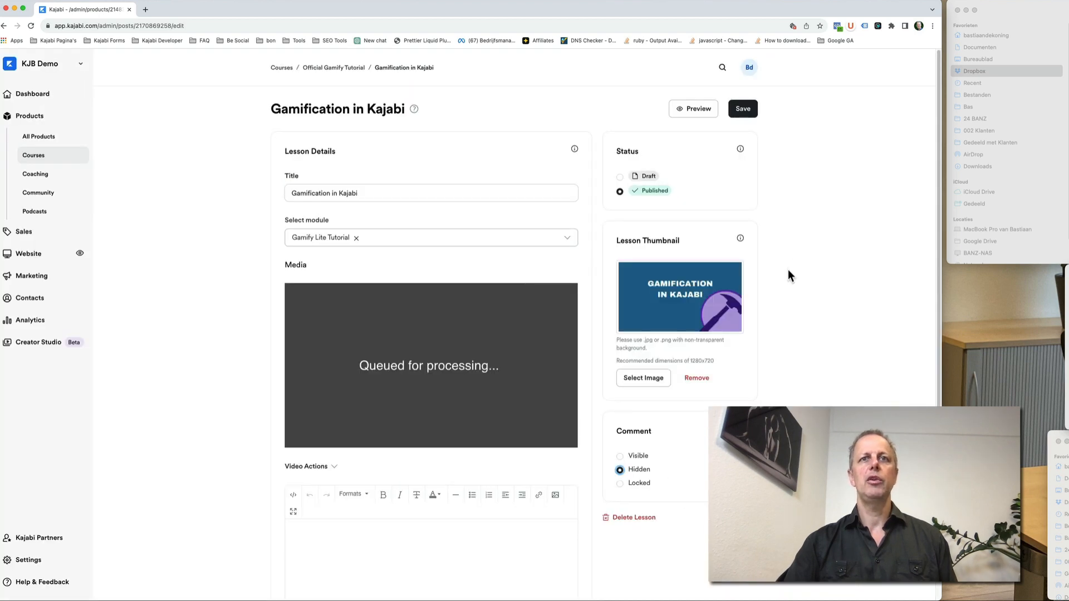
{"action": "left_click", "coordinate": [748, 113]}
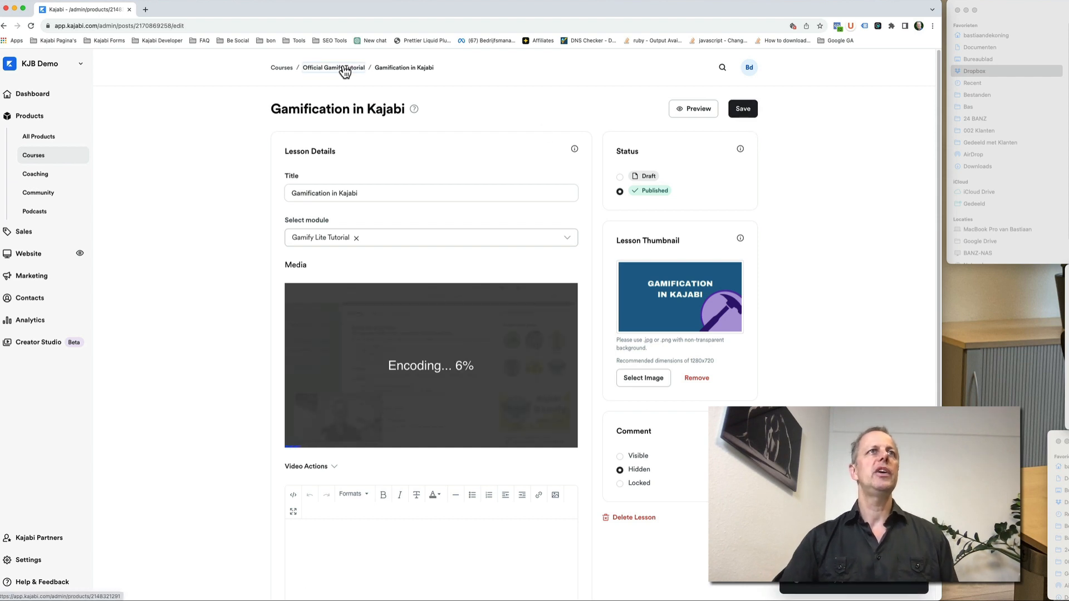
{"action": "left_click", "coordinate": [342, 69]}
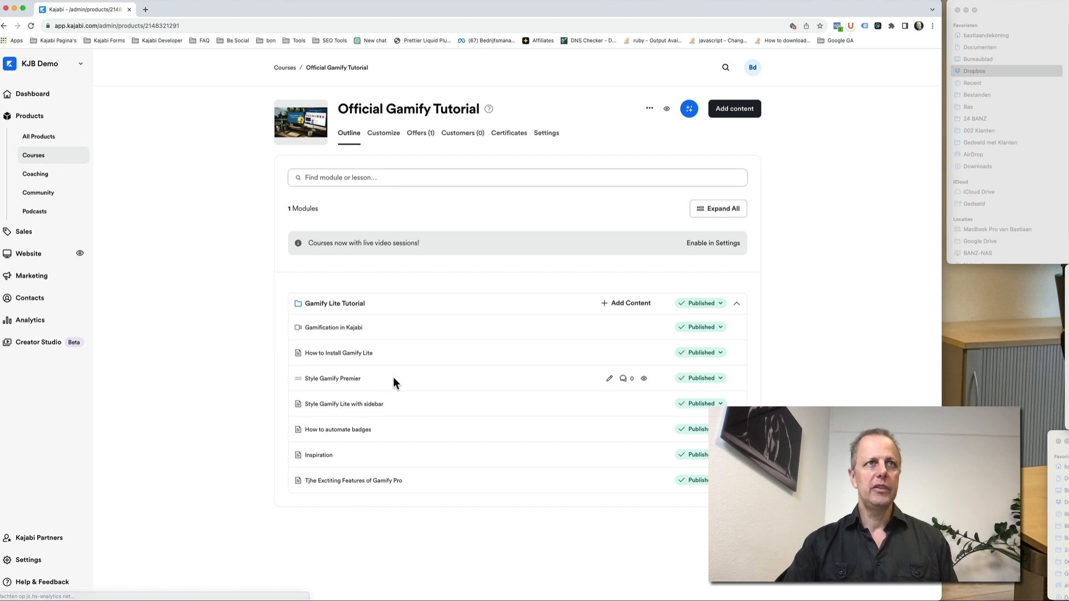
Step: Open the six lessons from How to Install Gamify Lite through Tjhe Exctiting Features of Gamify Pro, each in its own browser tab
{"action": "left_click", "coordinate": [327, 353], "text": "super"}
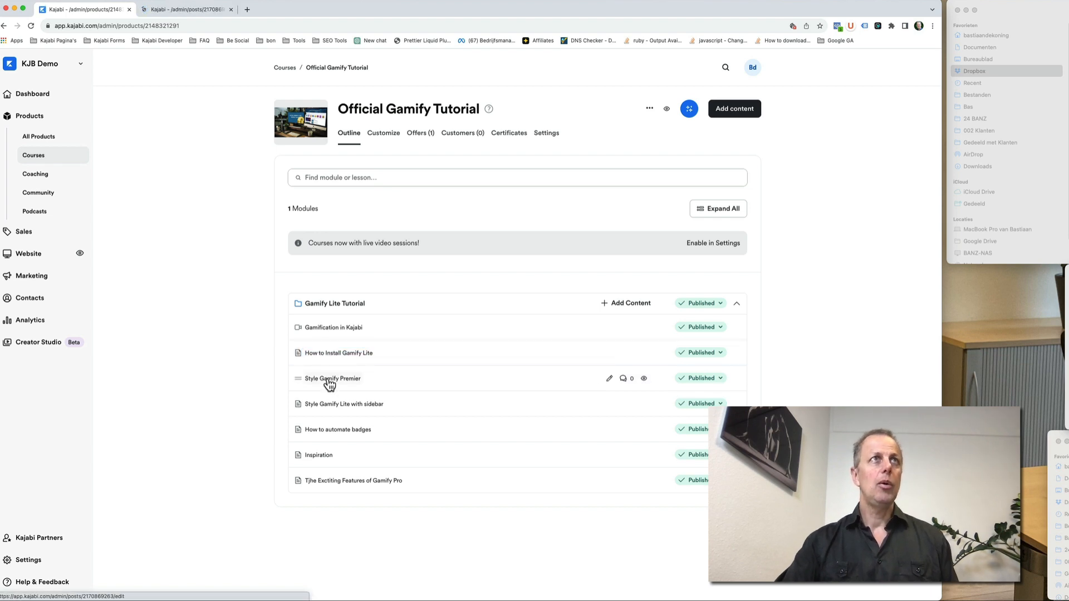
{"action": "left_click", "coordinate": [327, 383], "text": "super"}
{"action": "left_click", "coordinate": [334, 405], "text": "super"}
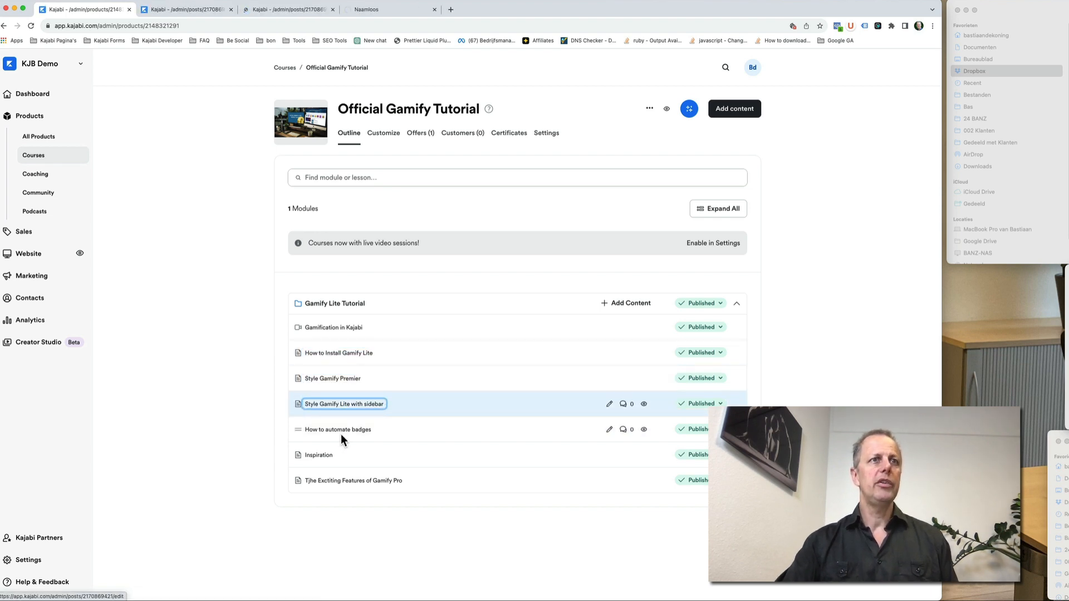
{"action": "left_click", "coordinate": [337, 433], "text": "super"}
{"action": "left_click", "coordinate": [321, 455], "text": "super"}
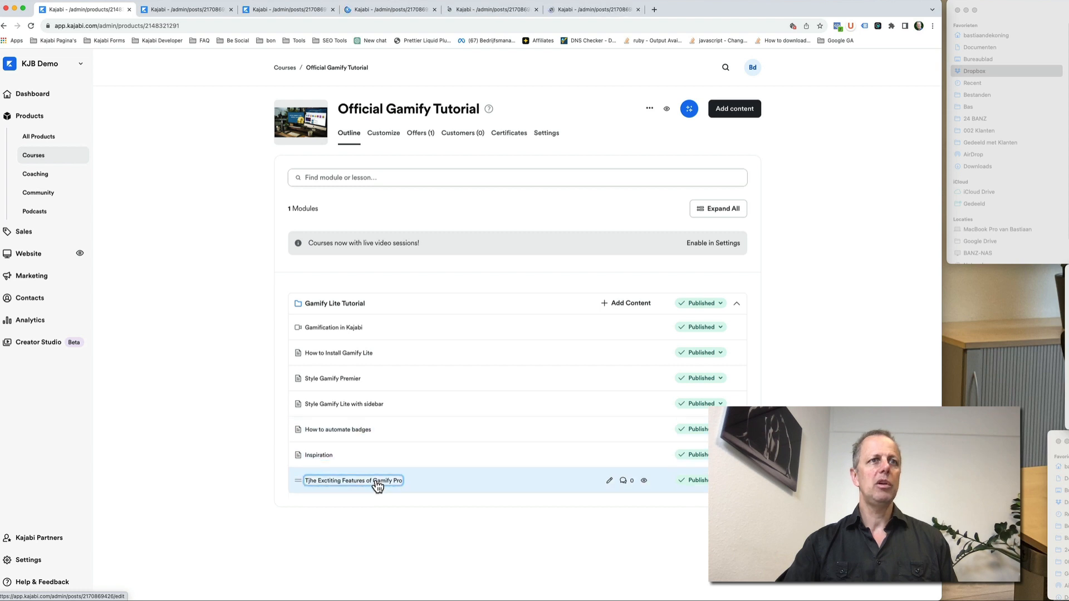
{"action": "left_click", "coordinate": [376, 483], "text": "super"}
Step: Set the How to Install Gamify Lite lesson's media to video and import "2 - installing.mp4" from Dropbox
{"action": "left_click", "coordinate": [188, 11]}
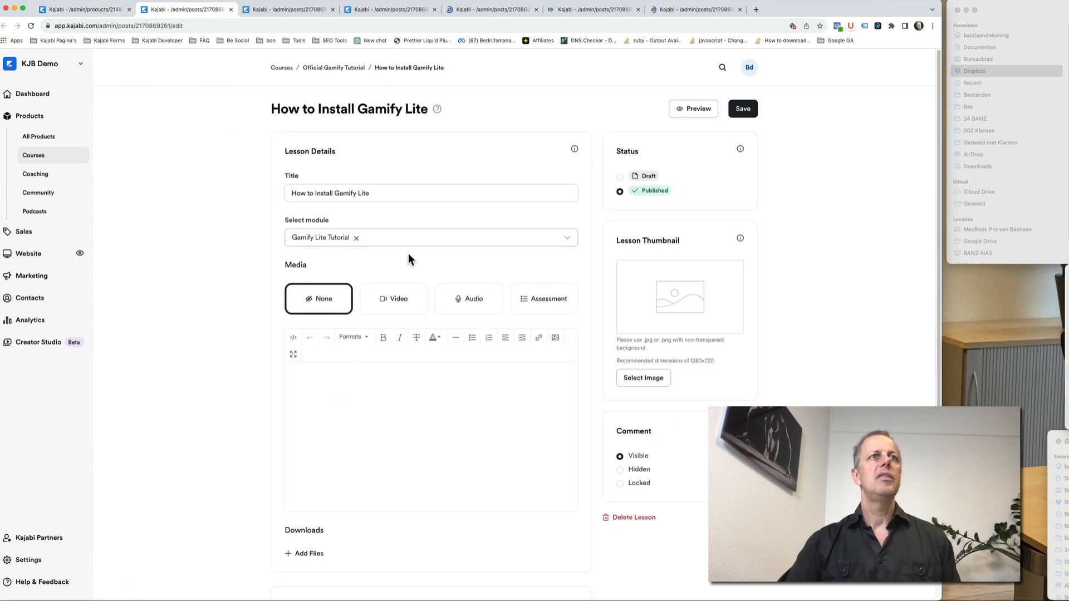
{"action": "left_click", "coordinate": [382, 299]}
{"action": "left_click", "coordinate": [434, 381]}
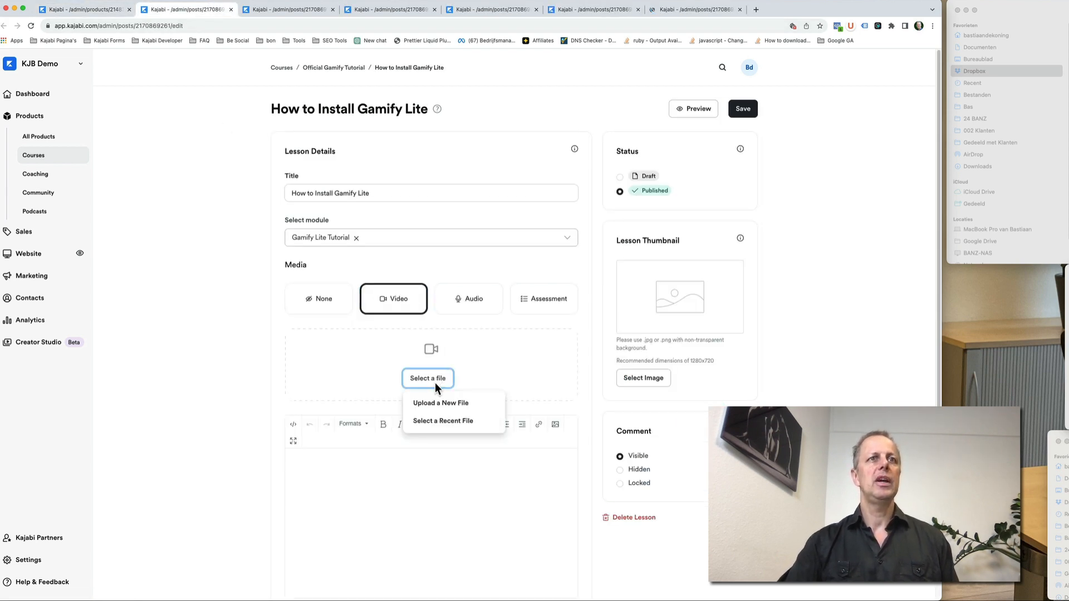
{"action": "left_click", "coordinate": [442, 403]}
{"action": "left_click", "coordinate": [412, 266]}
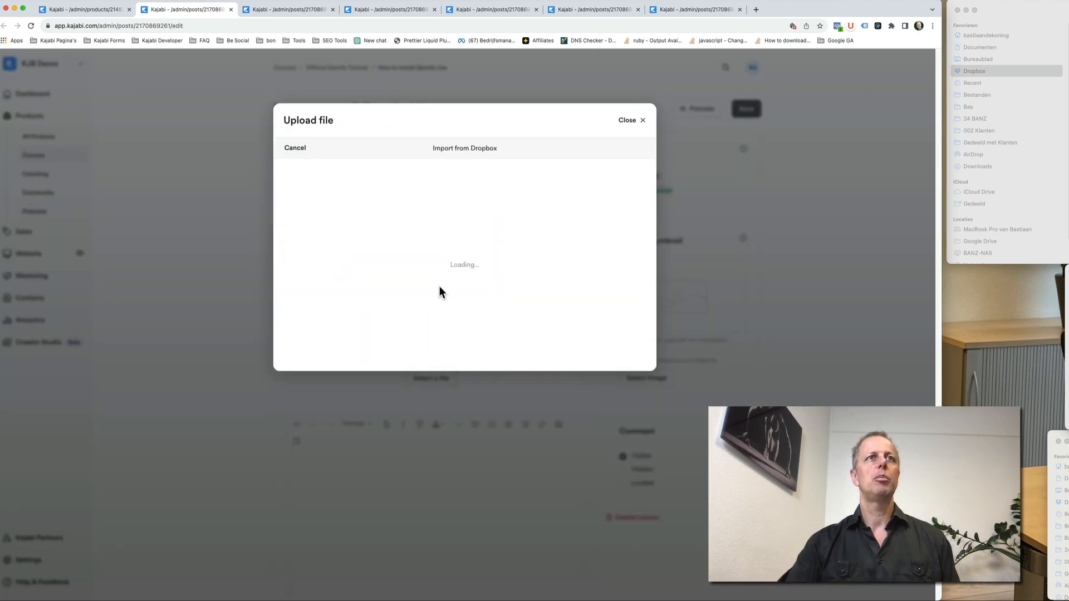
{"action": "scroll", "coordinate": [422, 301], "scroll_direction": "down", "scroll_amount": 10}
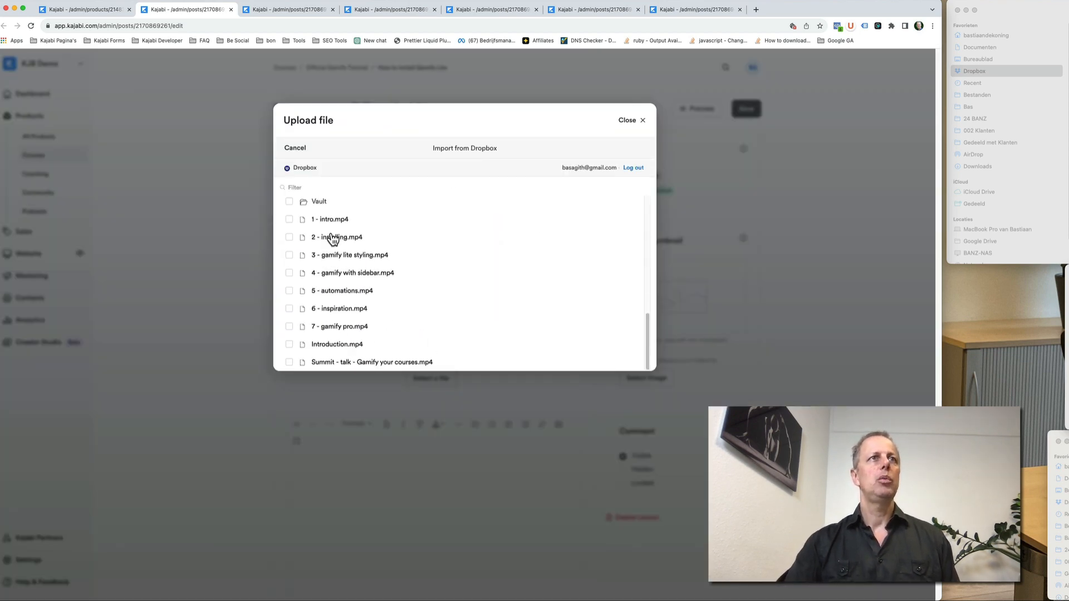
{"action": "left_click", "coordinate": [338, 238]}
{"action": "left_click", "coordinate": [308, 359]}
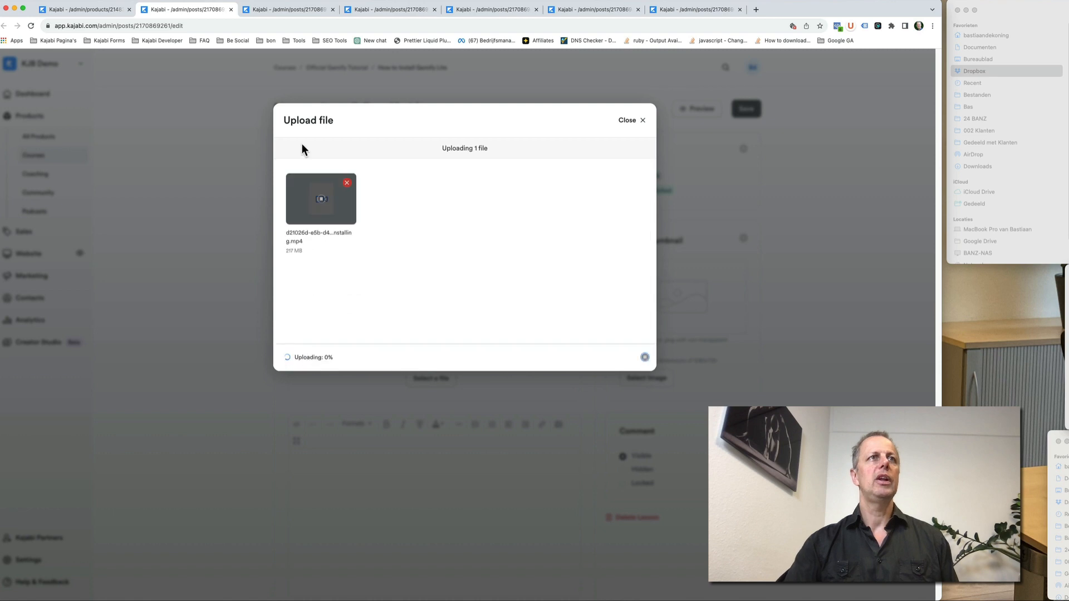
Step: Set the Style Gamify Premier lesson's media to video and import "3 - gamify lite styling.mp4" from Dropbox
{"action": "left_click", "coordinate": [289, 11]}
{"action": "left_click", "coordinate": [394, 302]}
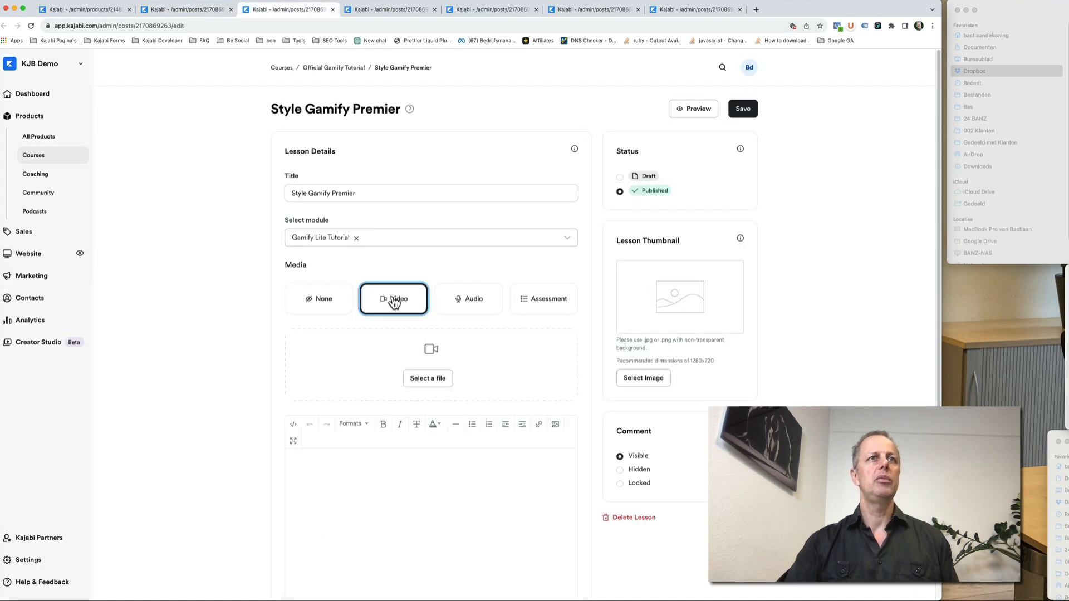
{"action": "left_click", "coordinate": [428, 378]}
{"action": "left_click", "coordinate": [425, 403]}
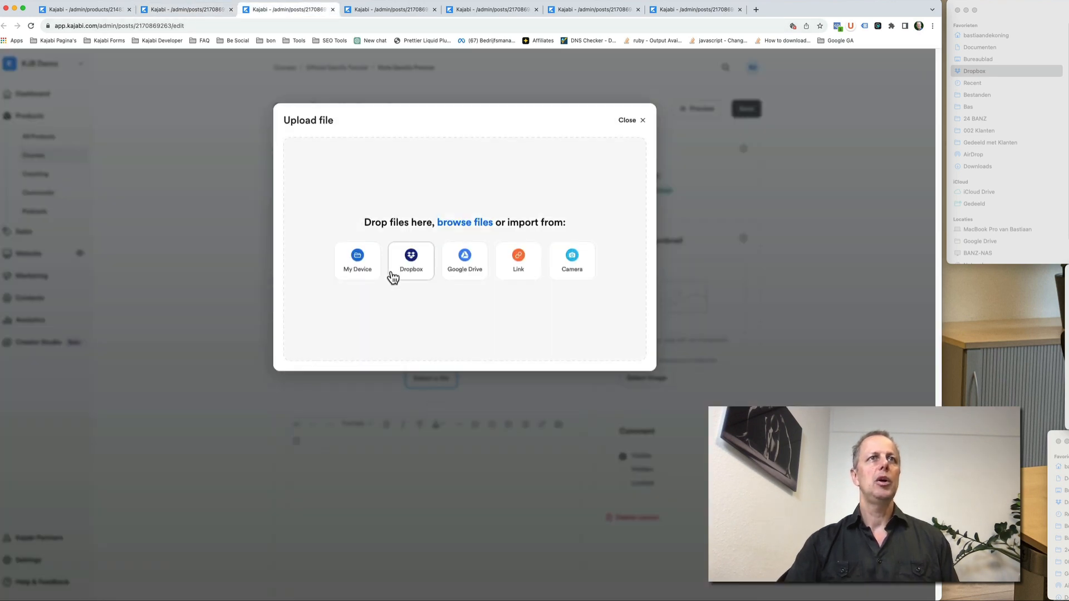
{"action": "left_click", "coordinate": [410, 259]}
{"action": "scroll", "coordinate": [399, 313], "scroll_direction": "down", "scroll_amount": 10}
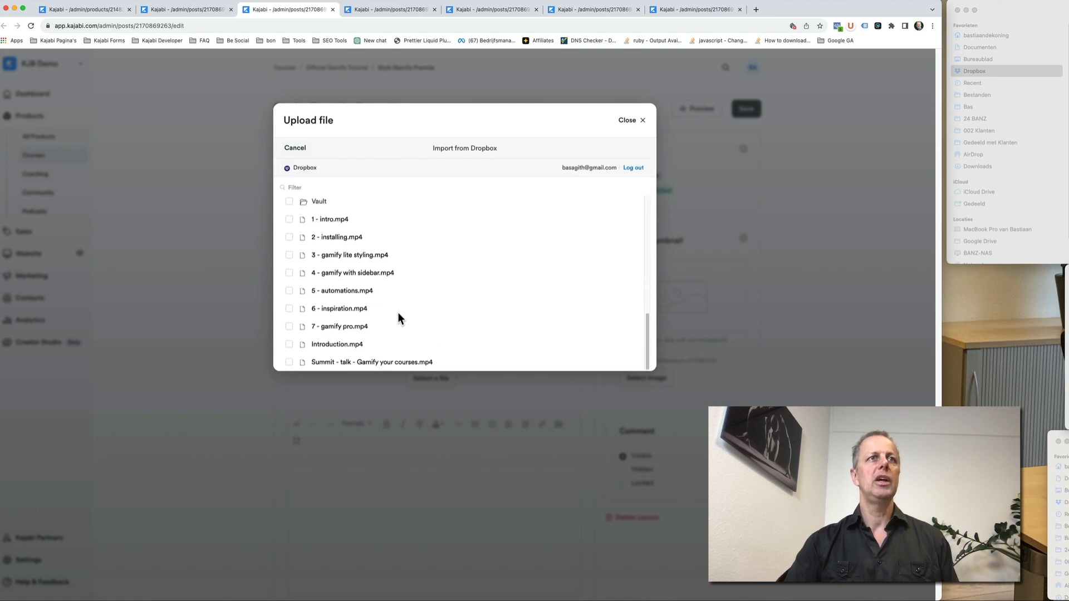
{"action": "left_click", "coordinate": [335, 255]}
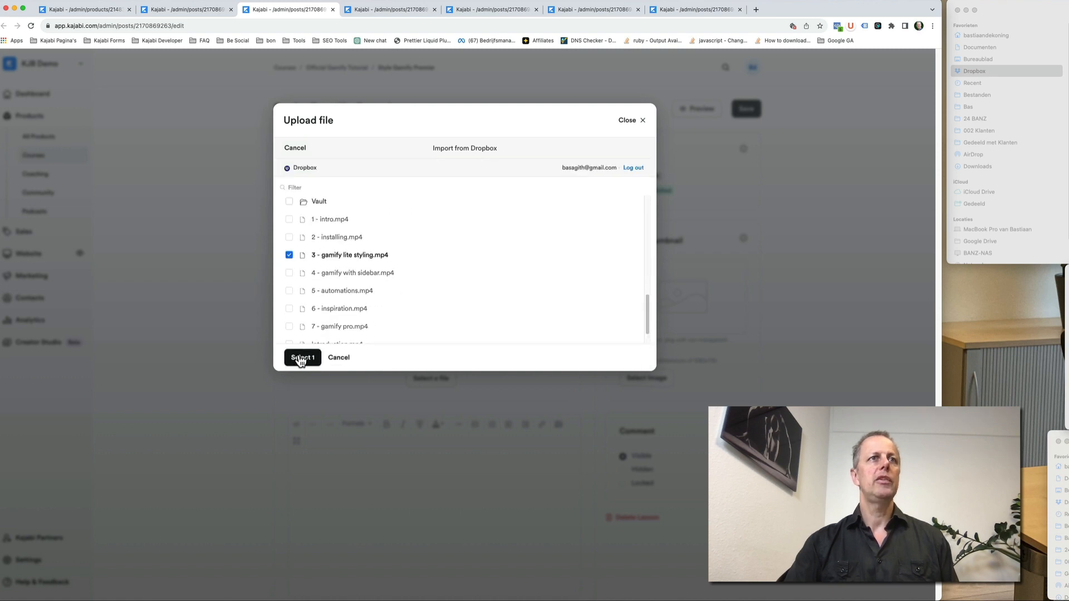
{"action": "left_click", "coordinate": [299, 358]}
Step: Set the Style Gamify Lite with sidebar lesson's media to video and import "4 - gamify with sidebar.mp4" from Dropbox
{"action": "left_click", "coordinate": [393, 10]}
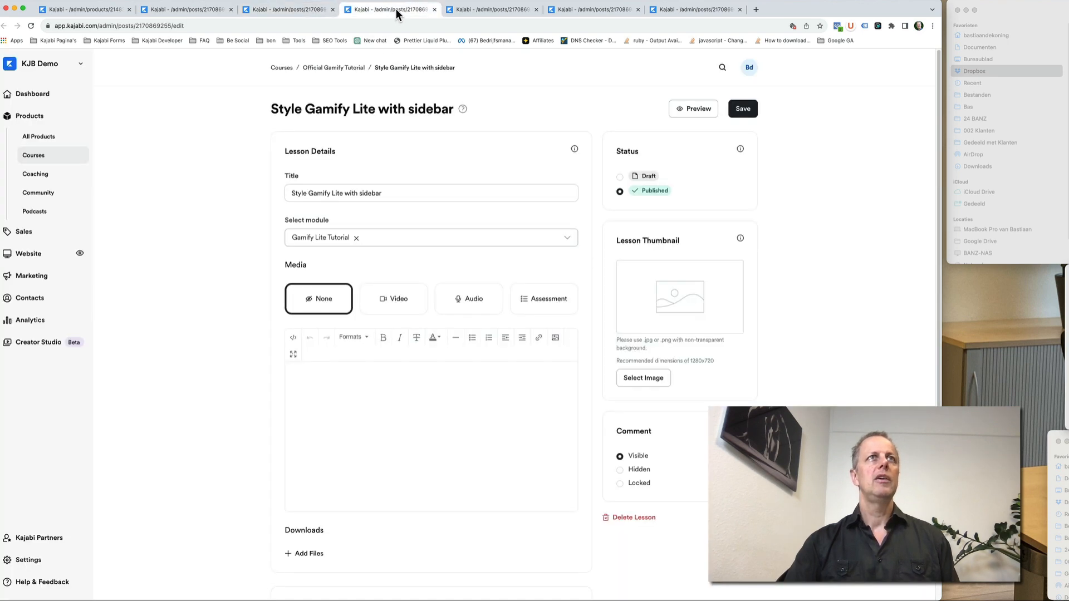
{"action": "left_click", "coordinate": [409, 306]}
{"action": "left_click", "coordinate": [428, 382]}
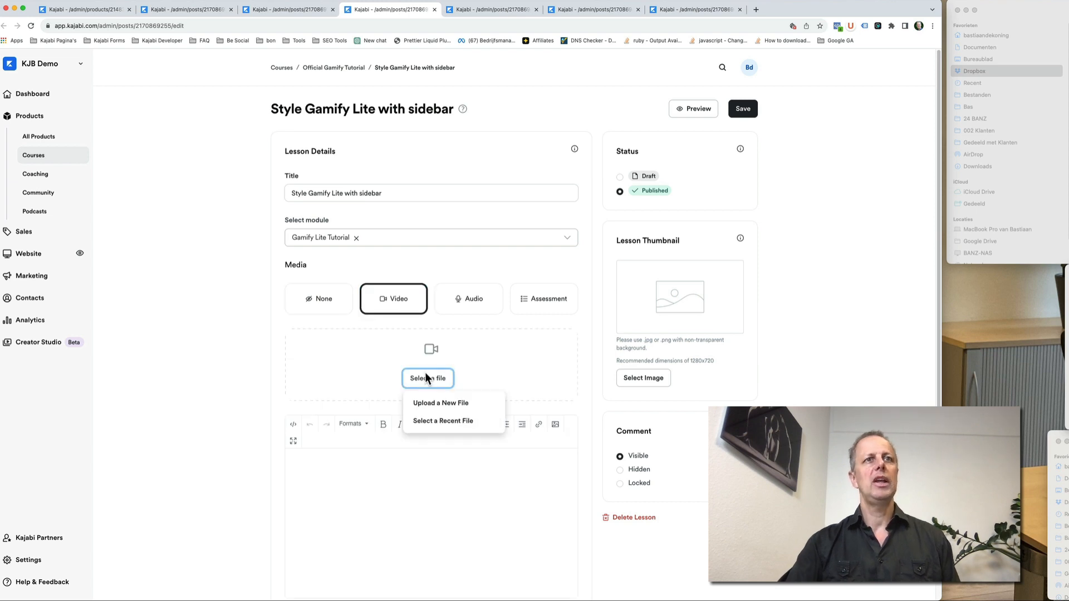
{"action": "left_click", "coordinate": [437, 403]}
{"action": "left_click", "coordinate": [412, 266]}
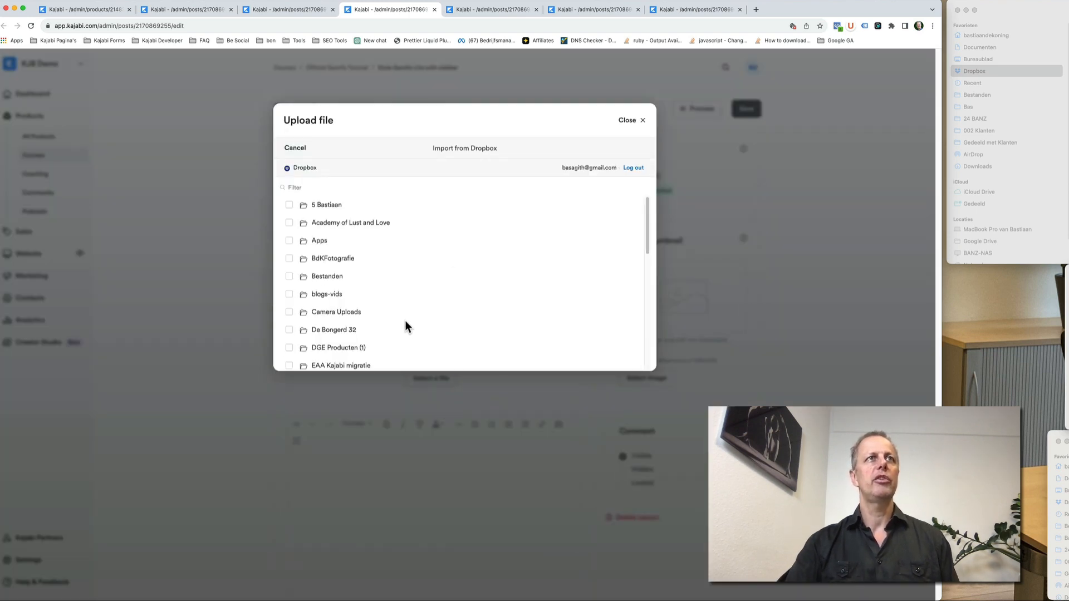
{"action": "scroll", "coordinate": [405, 320], "scroll_direction": "down", "scroll_amount": 10}
{"action": "left_click", "coordinate": [331, 280]}
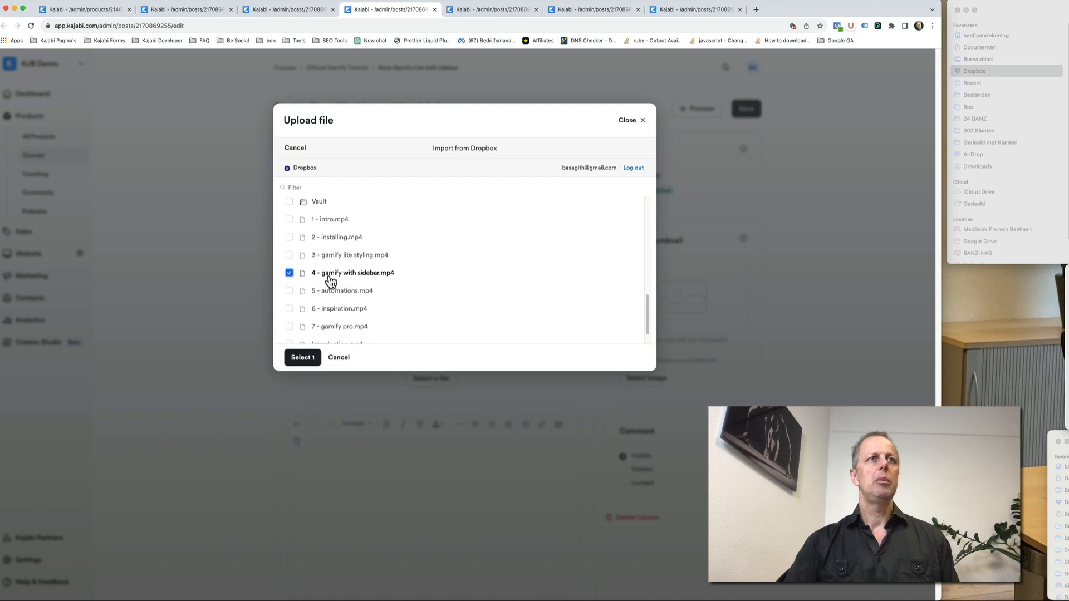
{"action": "left_click", "coordinate": [301, 359]}
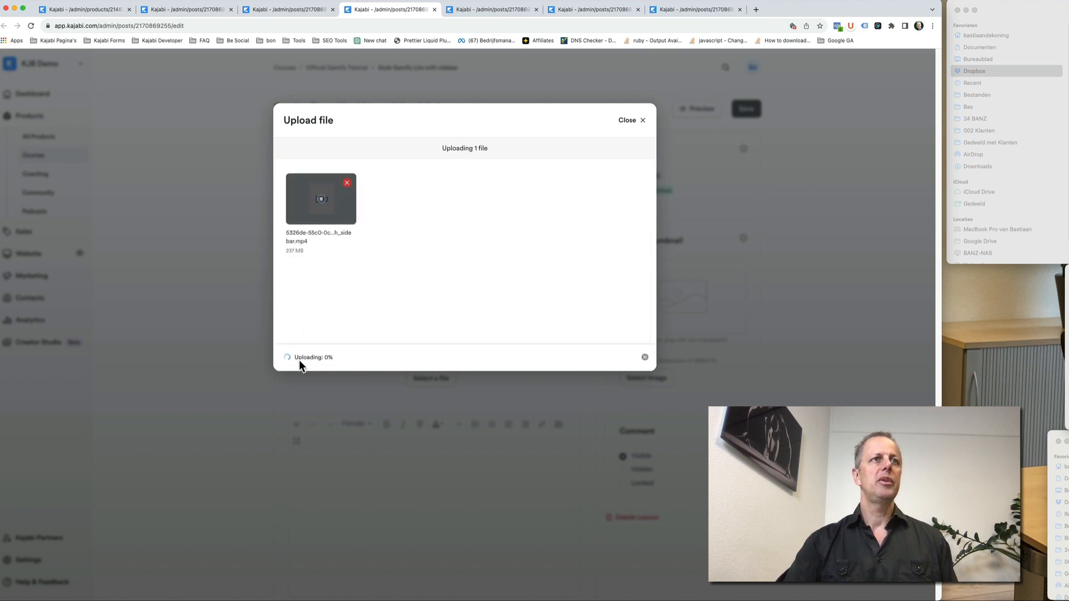
Step: Set the How to automate badges lesson's media to video and import "5 - automations.mp4" from Dropbox
{"action": "left_click", "coordinate": [496, 10]}
{"action": "left_click", "coordinate": [390, 301]}
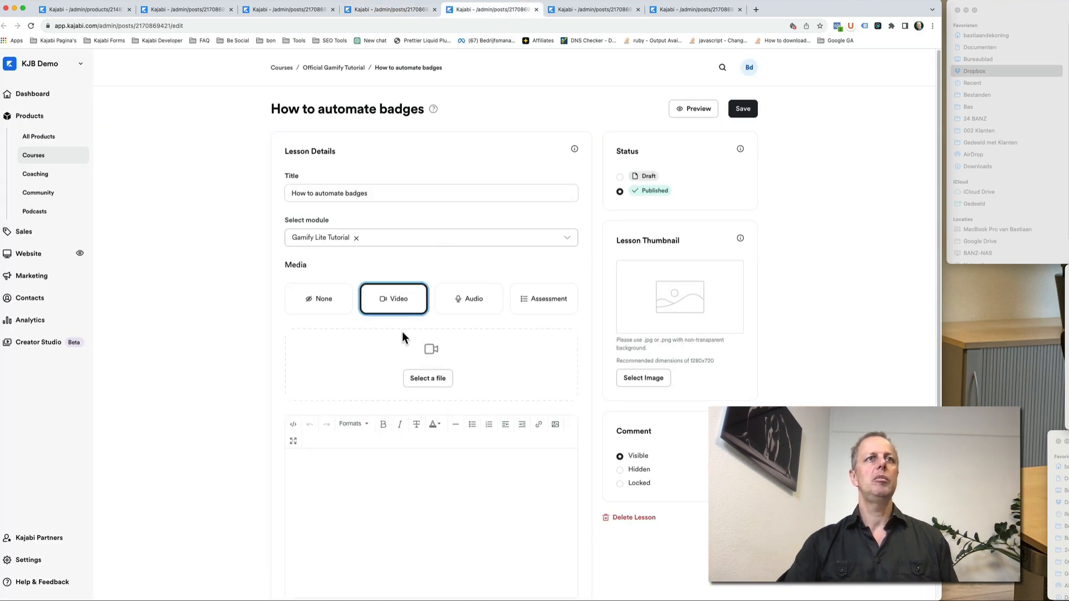
{"action": "left_click", "coordinate": [436, 390]}
{"action": "left_click", "coordinate": [431, 403]}
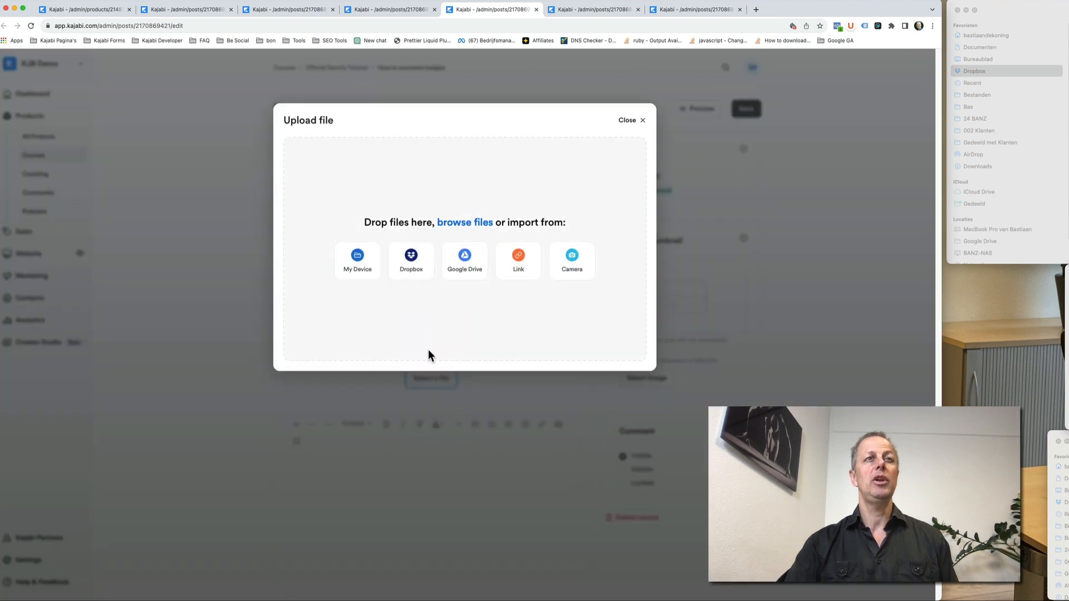
{"action": "left_click", "coordinate": [417, 271]}
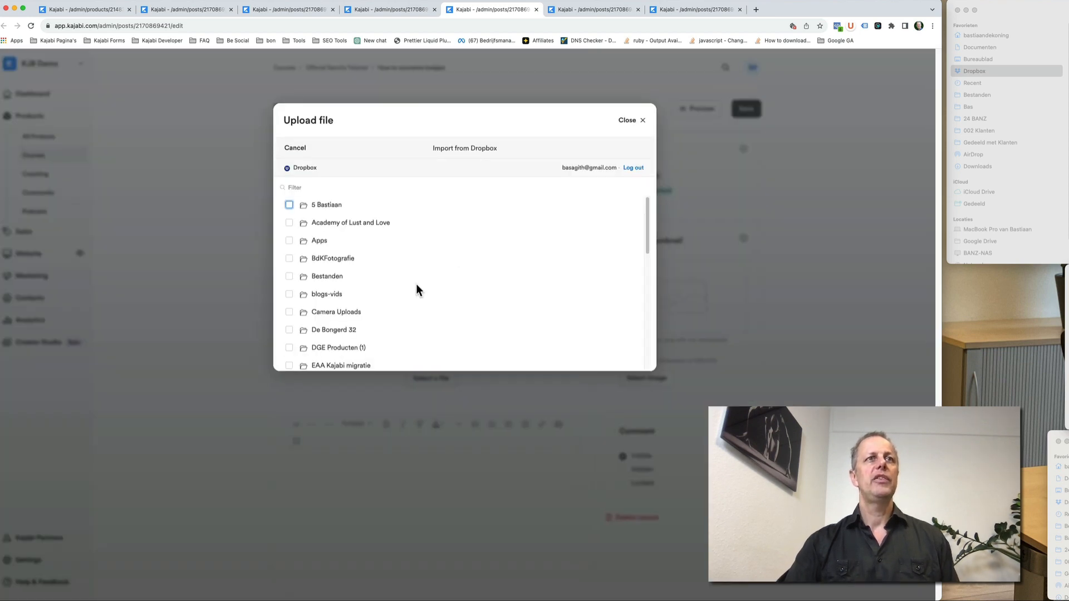
{"action": "scroll", "coordinate": [357, 278], "scroll_direction": "down", "scroll_amount": 10}
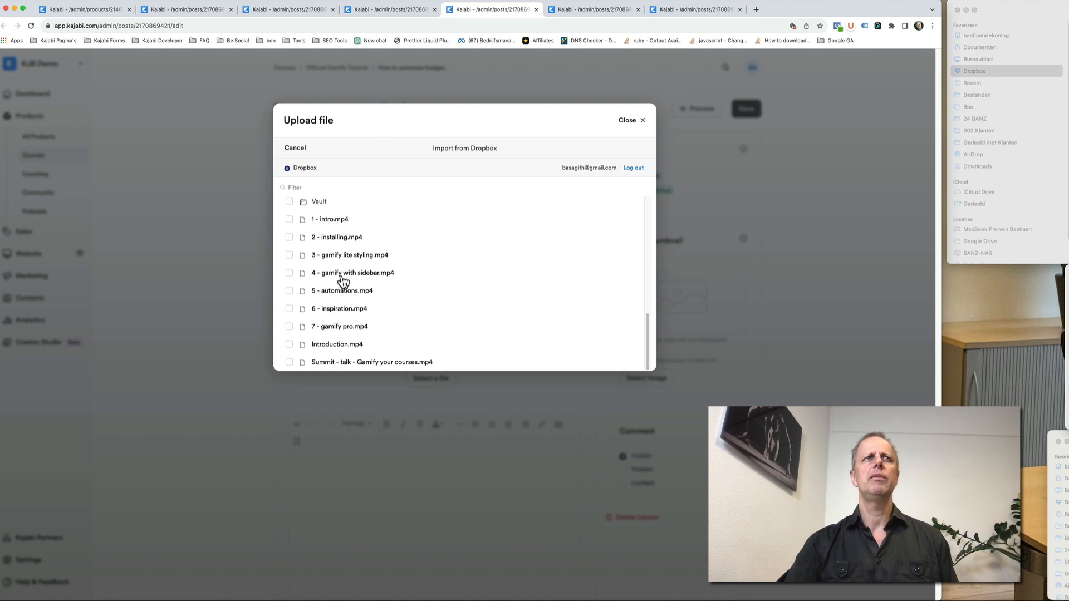
{"action": "left_click", "coordinate": [340, 292]}
{"action": "left_click", "coordinate": [302, 358]}
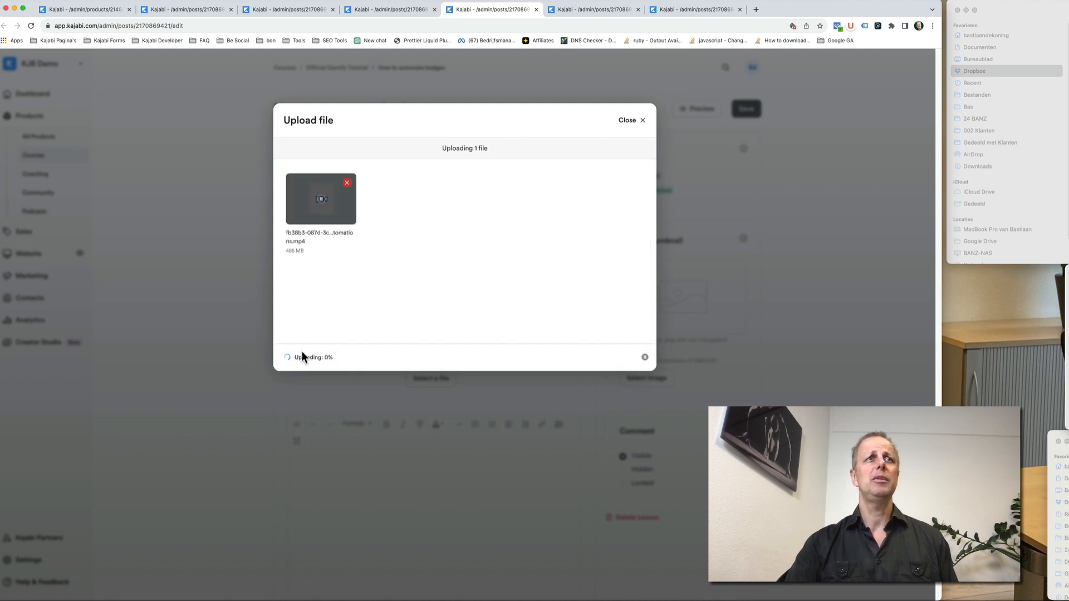
Step: Set the Inspiration lesson's media to video and import "6 - inspiration.mp4" from Dropbox
{"action": "left_click", "coordinate": [597, 7]}
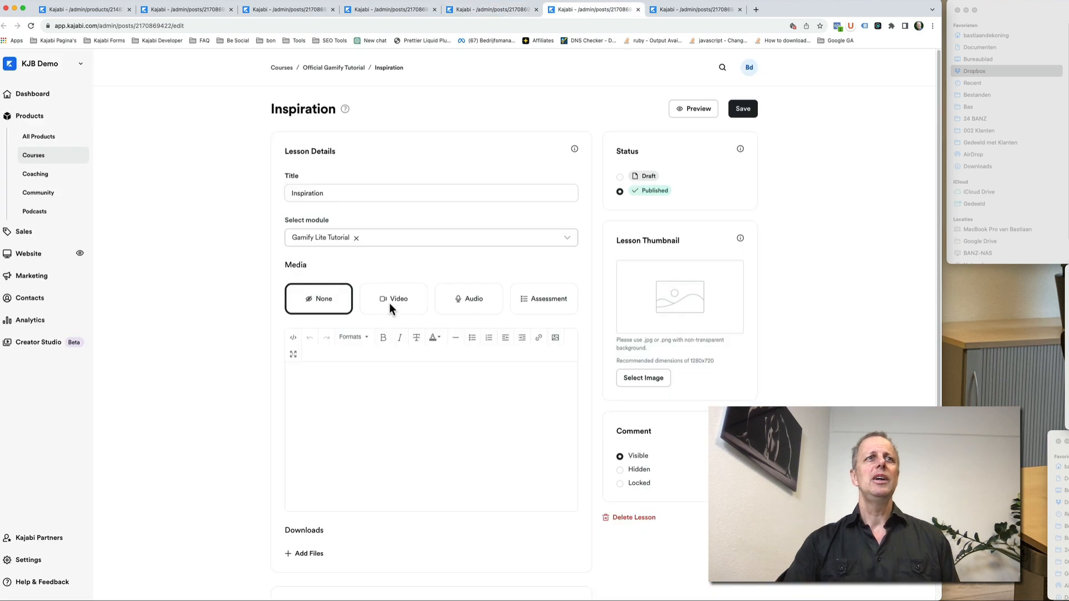
{"action": "left_click", "coordinate": [389, 308]}
{"action": "left_click", "coordinate": [425, 380]}
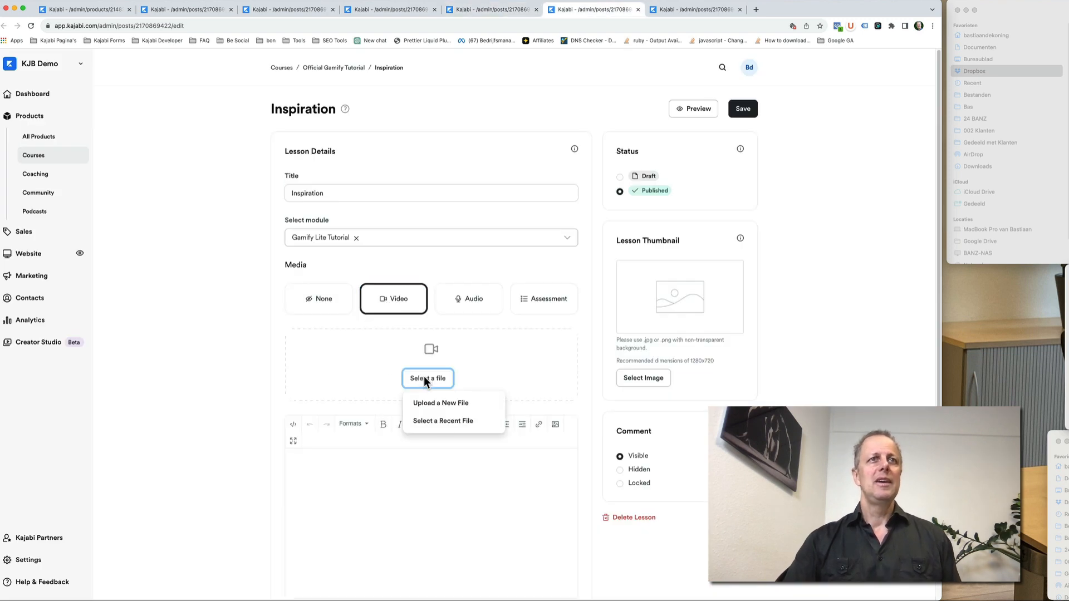
{"action": "left_click", "coordinate": [440, 405]}
{"action": "left_click", "coordinate": [412, 277]}
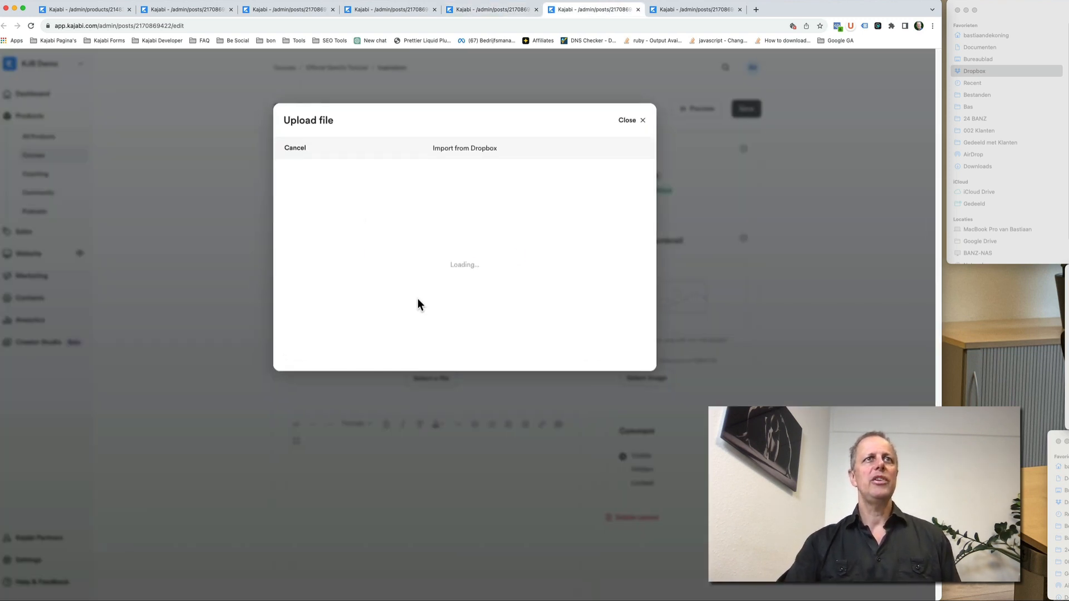
{"action": "scroll", "coordinate": [416, 302], "scroll_direction": "down", "scroll_amount": 10}
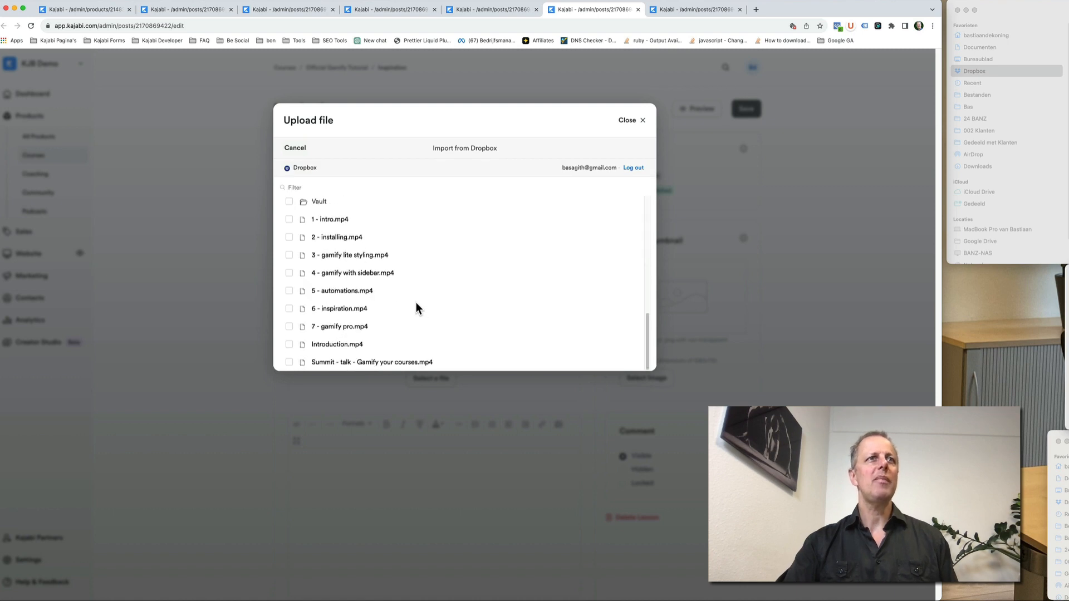
{"action": "left_click", "coordinate": [321, 312]}
{"action": "left_click", "coordinate": [303, 357]}
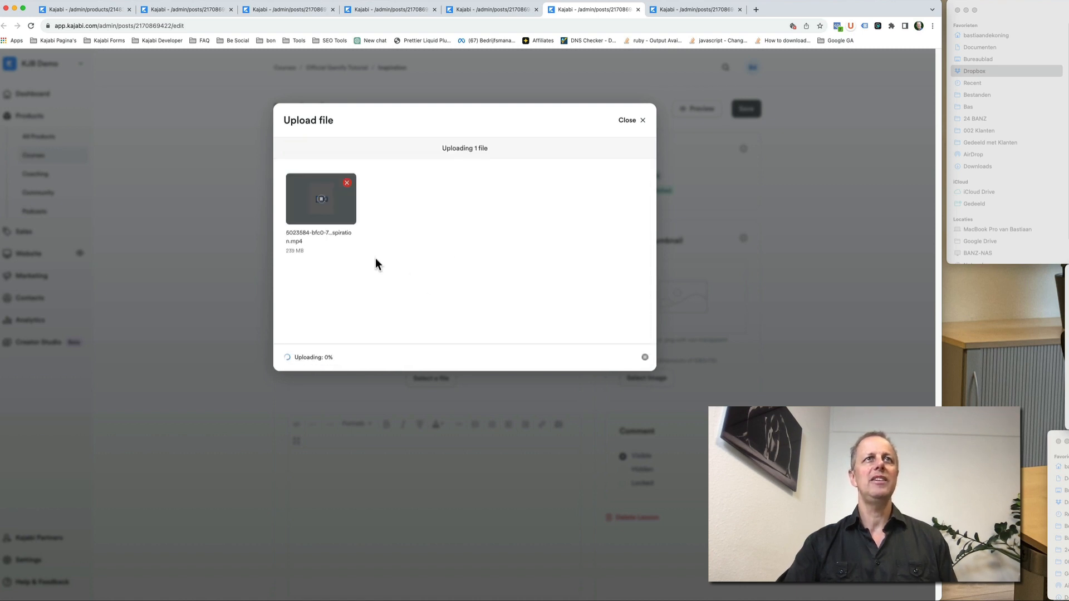
Step: Set the Tjhe Exctiting Features of Gamify Pro lesson's media to video and import "7 - gamify pro.mp4" from Dropbox
{"action": "left_click", "coordinate": [698, 9]}
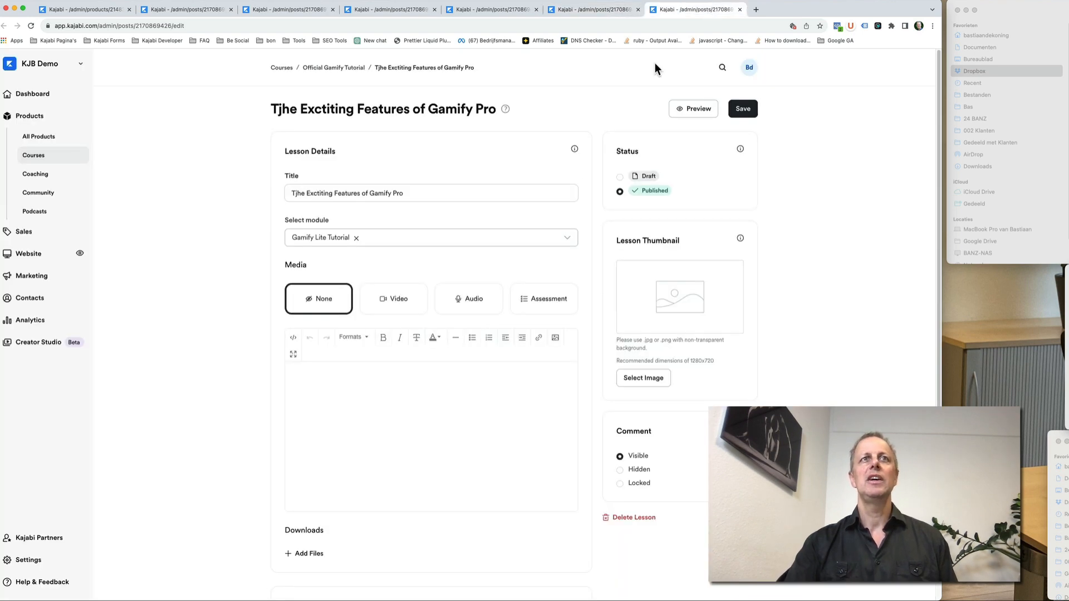
{"action": "left_click", "coordinate": [402, 298]}
{"action": "left_click", "coordinate": [433, 378]}
{"action": "left_click", "coordinate": [436, 401]}
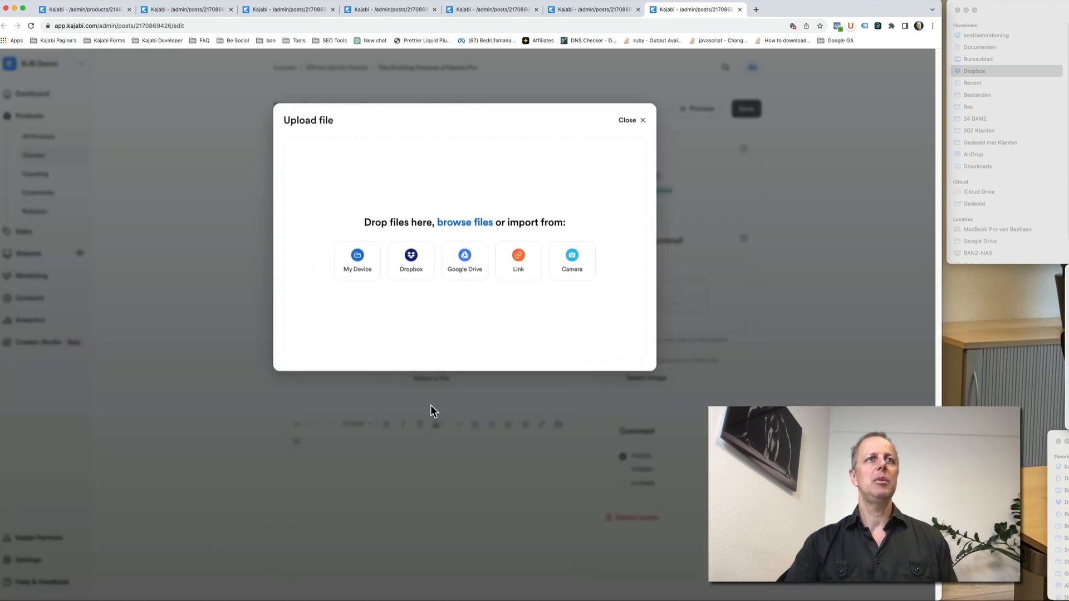
{"action": "left_click", "coordinate": [423, 255]}
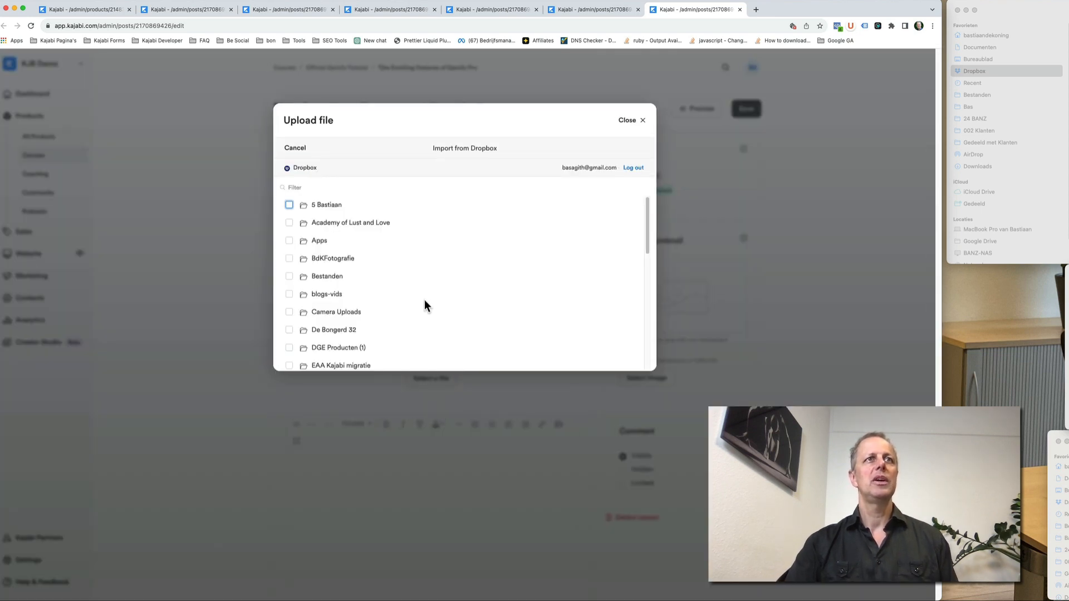
{"action": "scroll", "coordinate": [425, 299], "scroll_direction": "down", "scroll_amount": 10}
{"action": "left_click", "coordinate": [346, 330]}
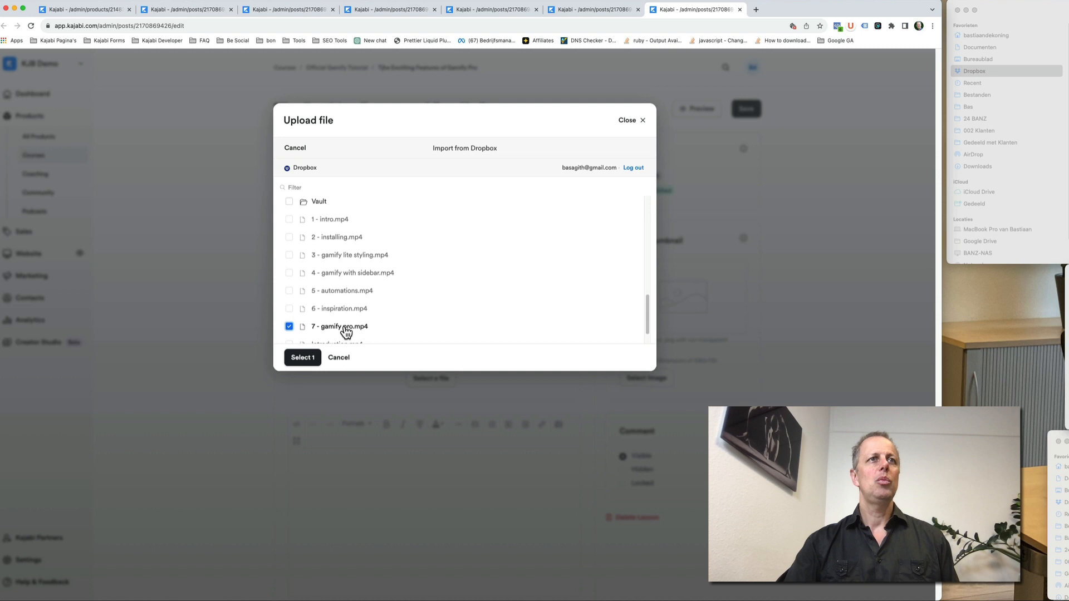
{"action": "left_click", "coordinate": [304, 357]}
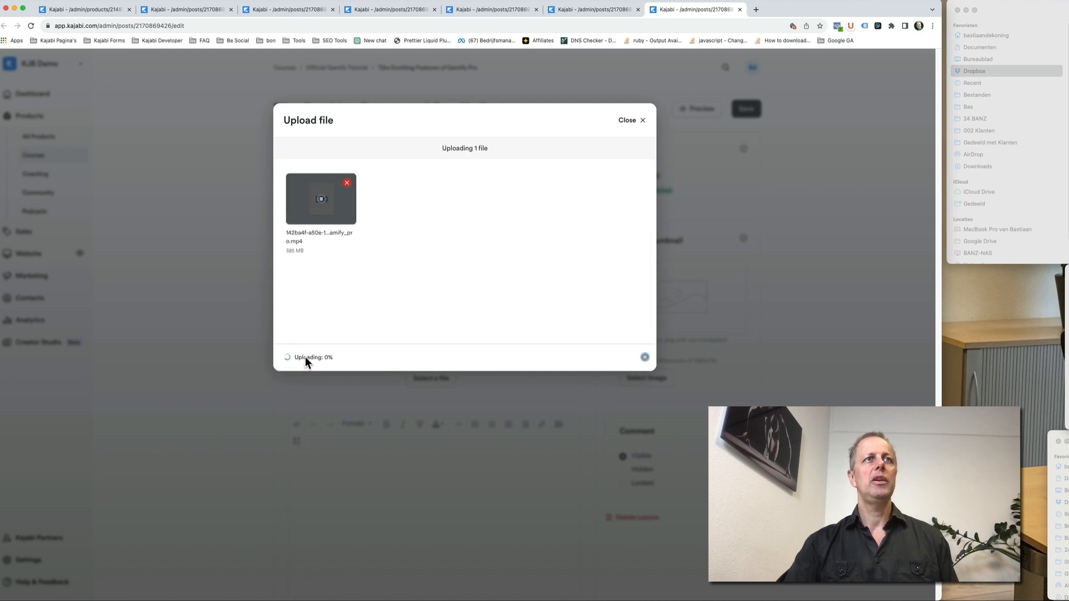
Step: Upload 2.jpg as the How to Install Gamify Lite lesson's thumbnail and save the lesson with comments hidden
{"action": "left_click", "coordinate": [190, 11]}
{"action": "left_click", "coordinate": [650, 383]}
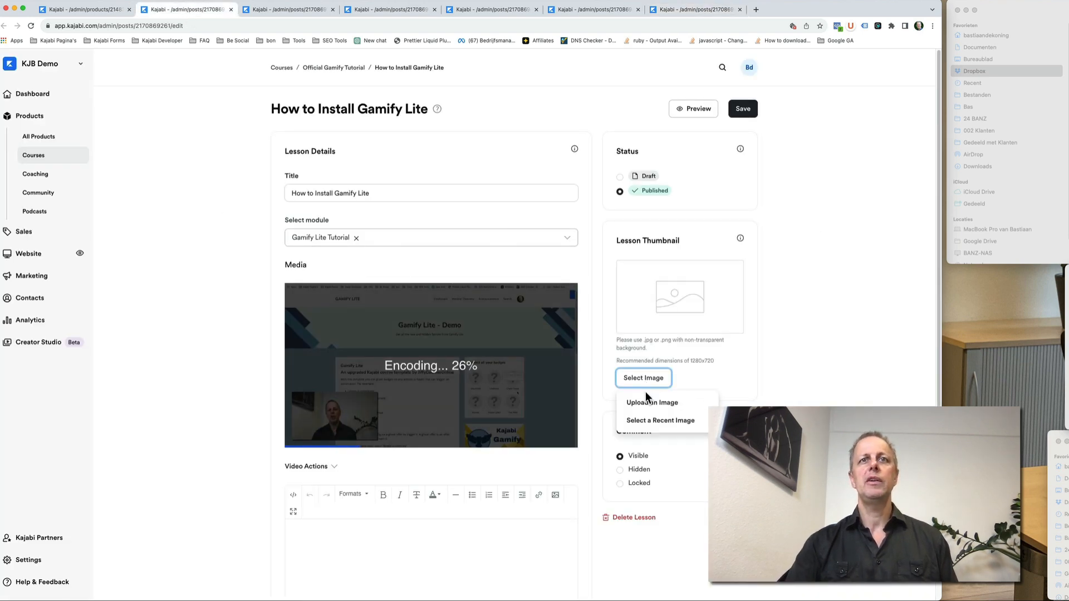
{"action": "left_click", "coordinate": [646, 405]}
{"action": "left_click_drag", "start_coordinate": [903, 300], "coordinate": [523, 306]}
{"action": "left_click", "coordinate": [635, 149]}
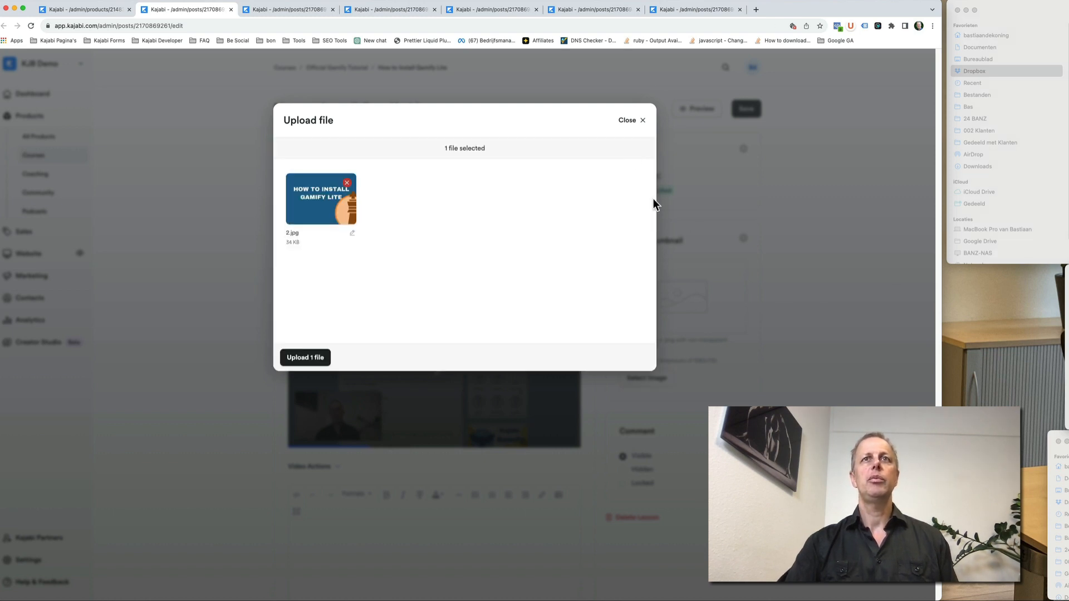
{"action": "left_click", "coordinate": [285, 358]}
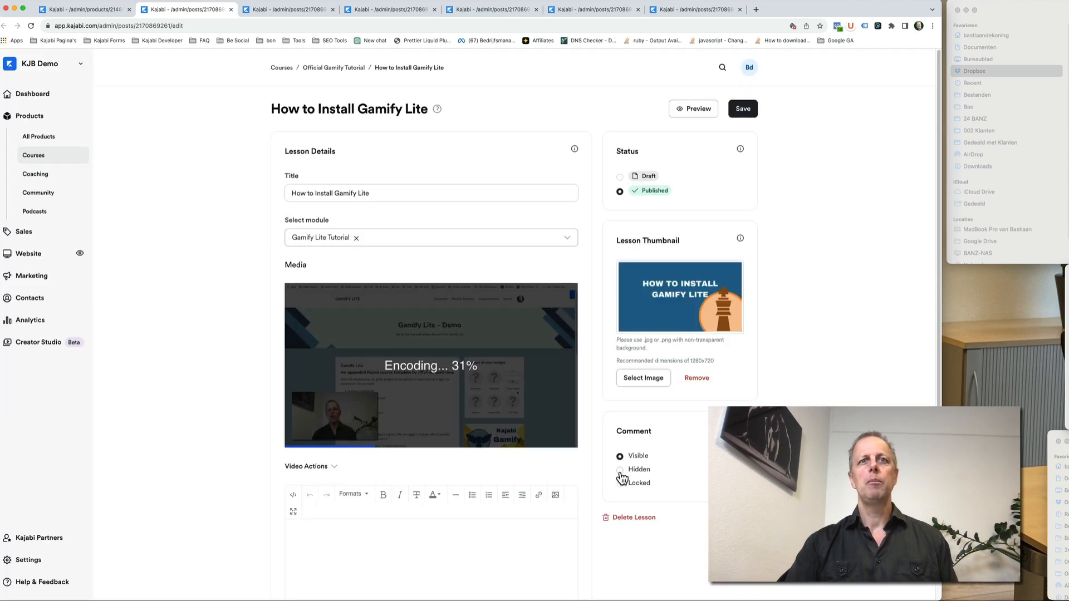
{"action": "left_click", "coordinate": [620, 470]}
{"action": "left_click", "coordinate": [732, 116]}
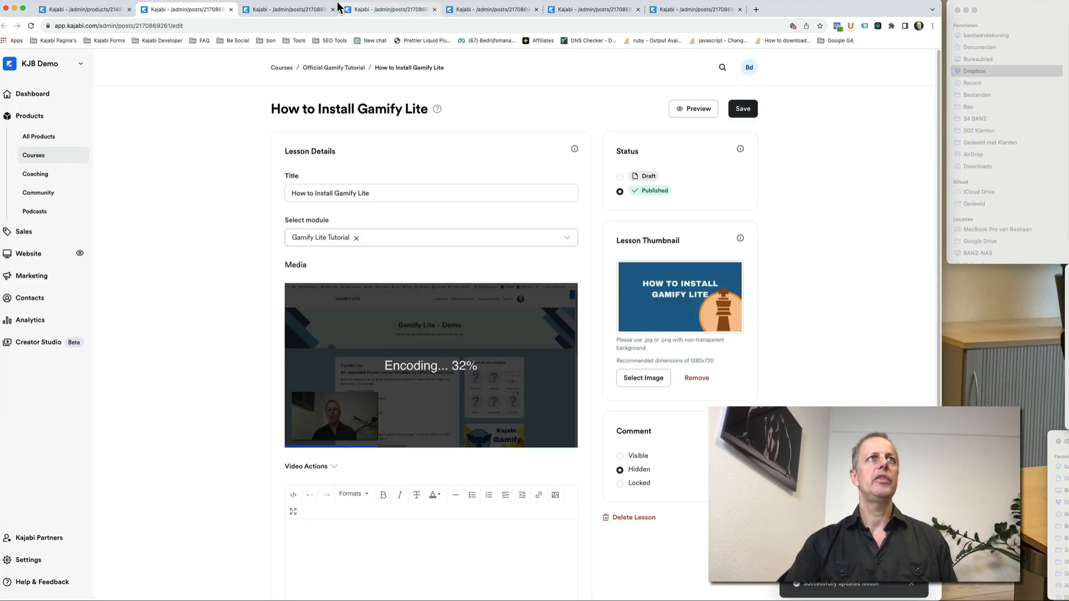
Step: Upload 3.jpg as the Style Gamify Premier lesson's thumbnail and save the lesson with comments hidden
{"action": "left_click", "coordinate": [298, 10]}
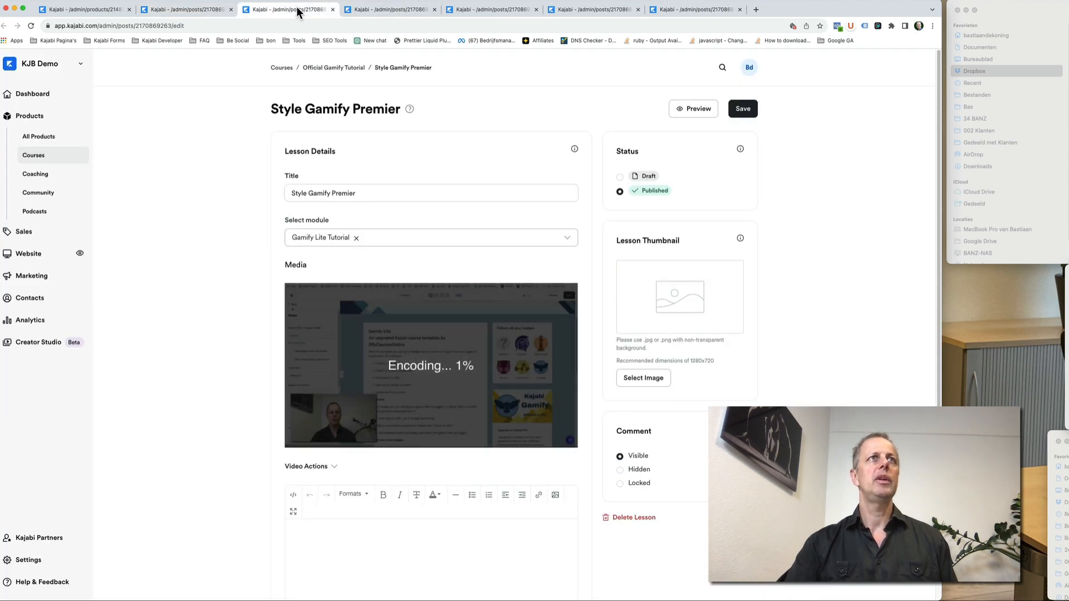
{"action": "left_click", "coordinate": [645, 378]}
{"action": "left_click", "coordinate": [648, 403]}
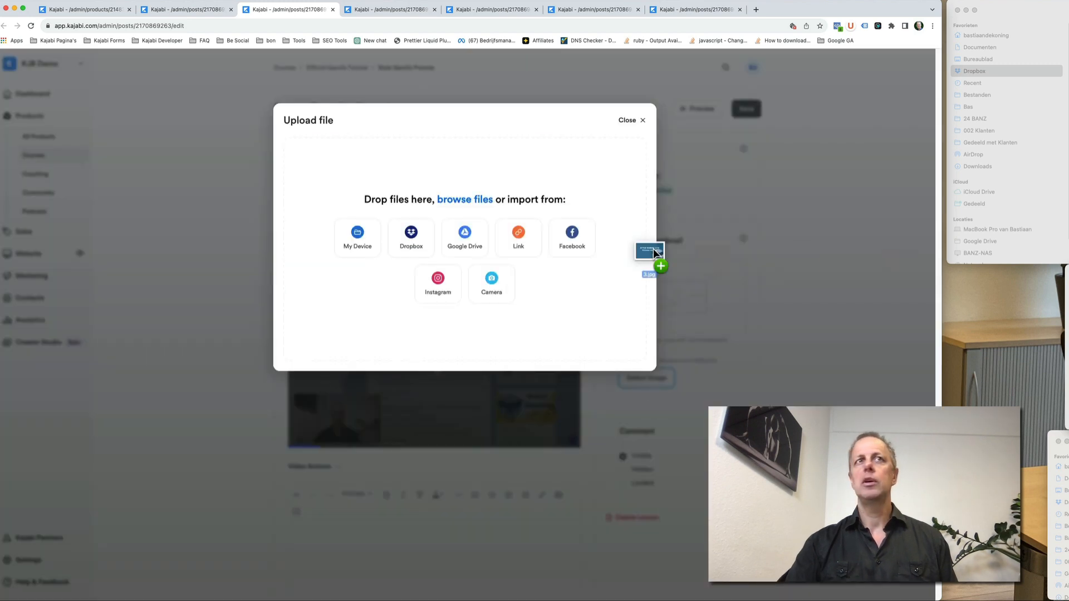
{"action": "left_click_drag", "start_coordinate": [653, 249], "coordinate": [490, 256]}
{"action": "left_click", "coordinate": [633, 148]}
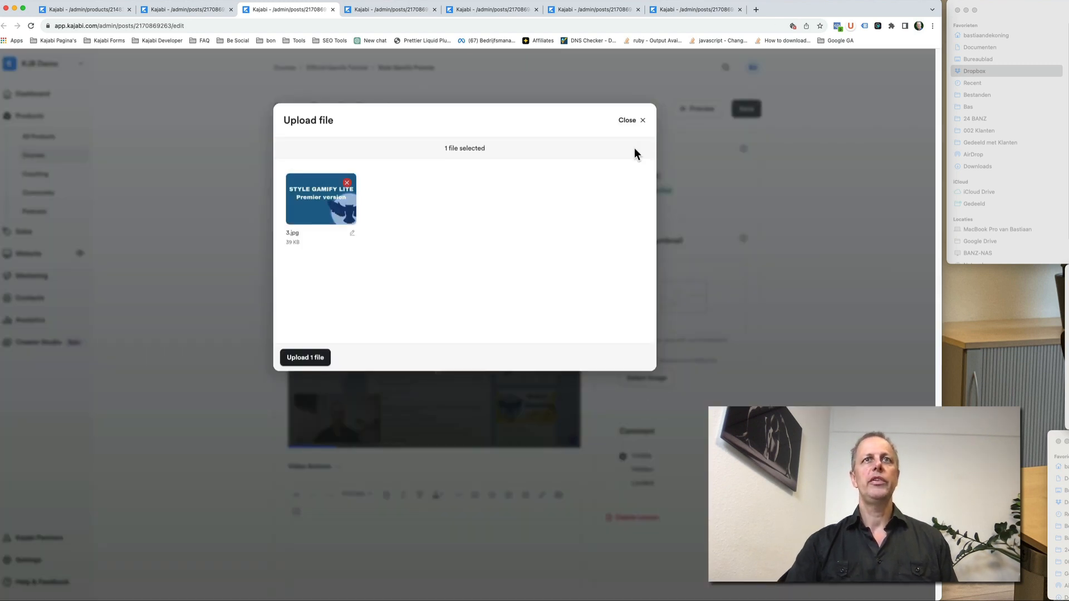
{"action": "left_click", "coordinate": [303, 358]}
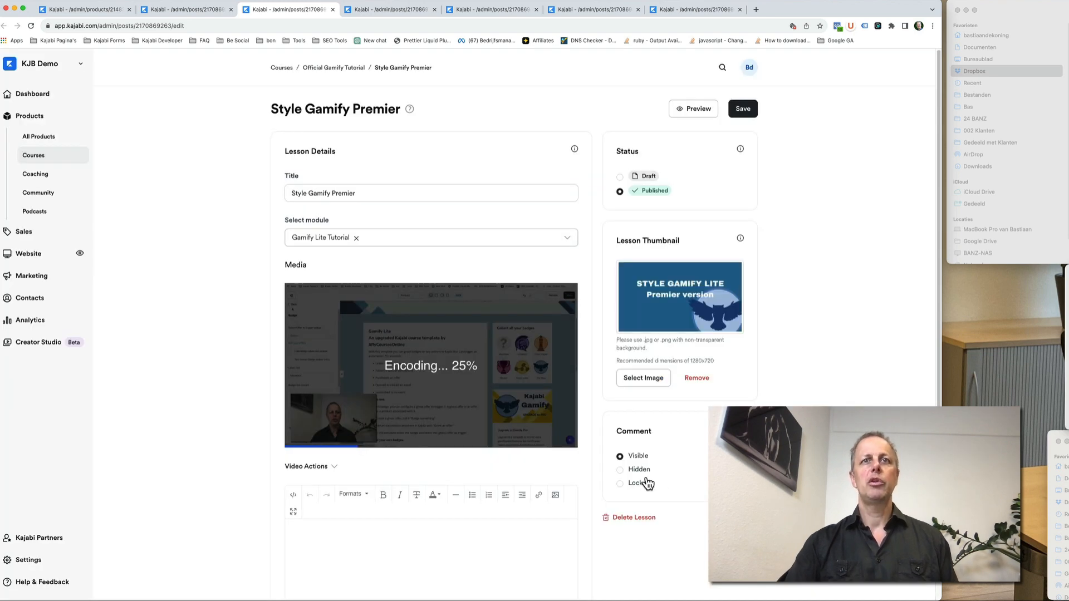
{"action": "left_click", "coordinate": [639, 470]}
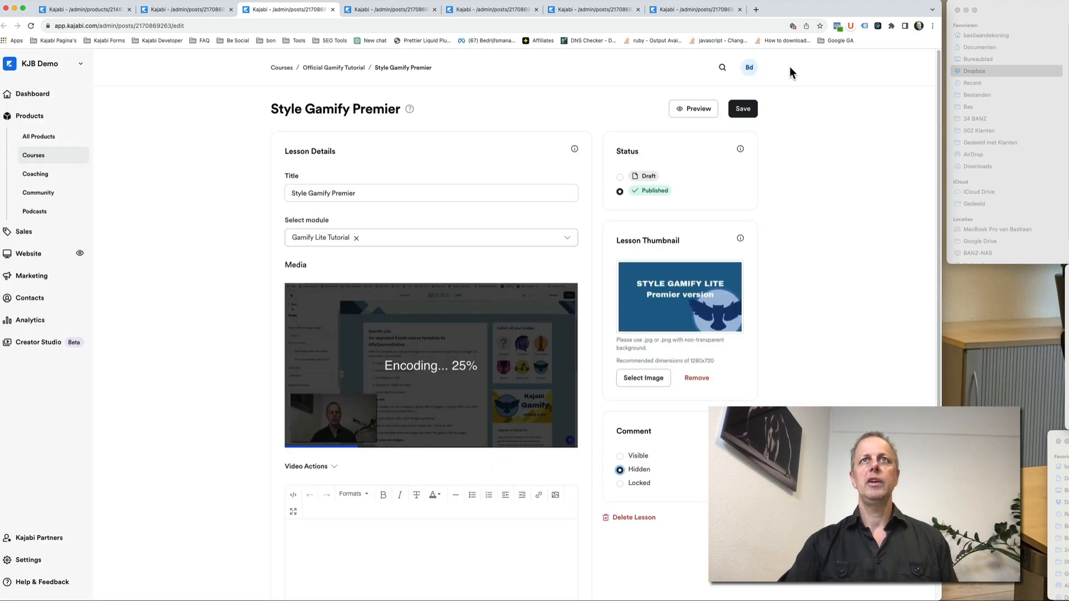
{"action": "left_click", "coordinate": [743, 111]}
Step: Upload 4.jpg as the Style Gamify Lite with sidebar lesson's thumbnail and save the lesson with comments hidden
{"action": "left_click", "coordinate": [410, 10]}
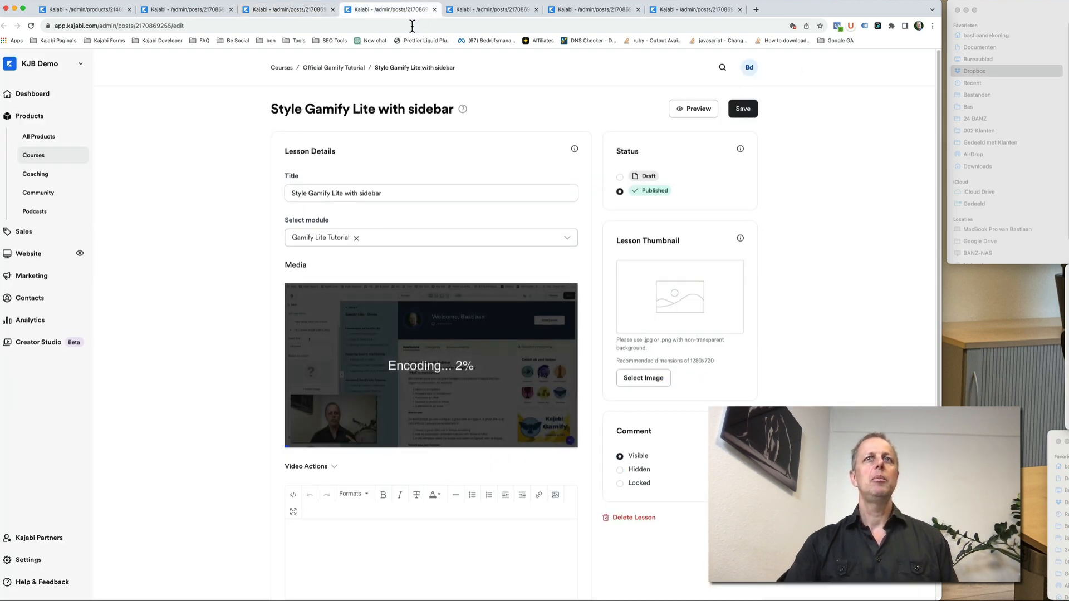
{"action": "left_click", "coordinate": [650, 378]}
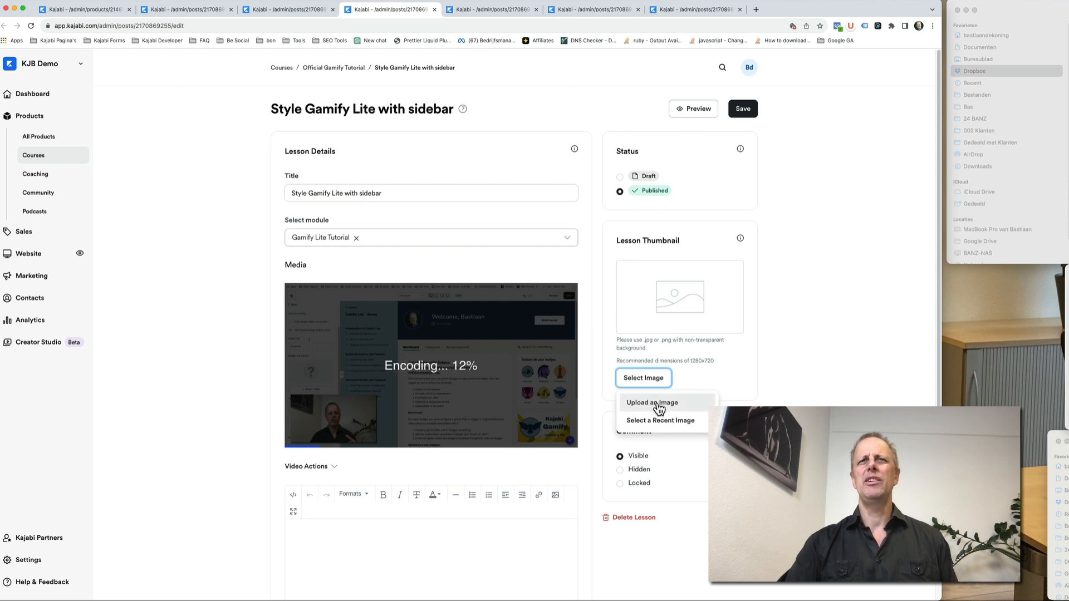
{"action": "left_click", "coordinate": [657, 402]}
{"action": "left_click_drag", "start_coordinate": [1068, 190], "coordinate": [403, 293]}
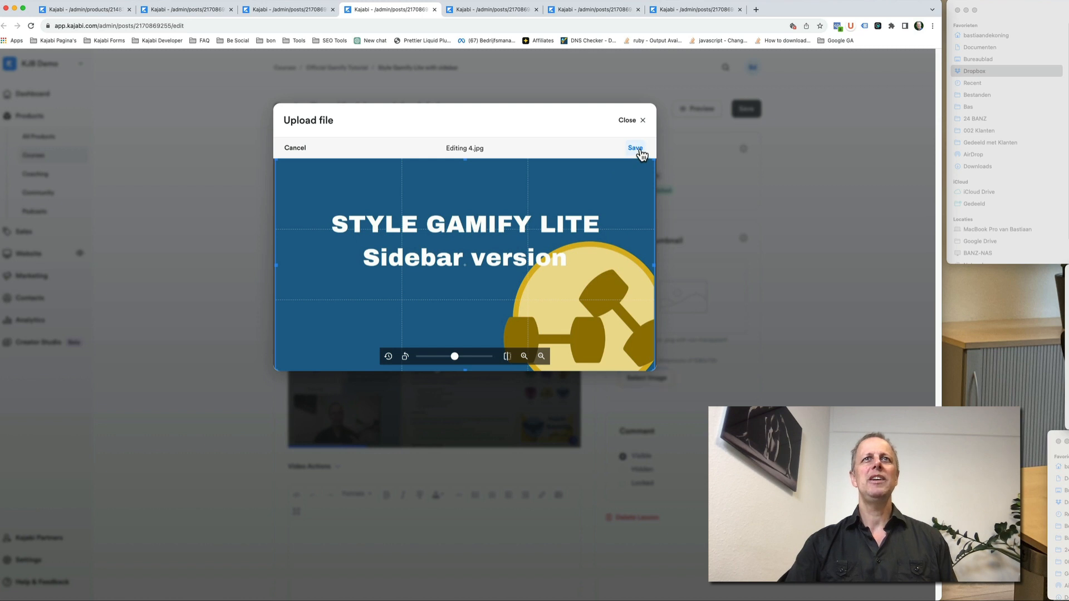
{"action": "left_click", "coordinate": [635, 148]}
{"action": "left_click", "coordinate": [315, 359]}
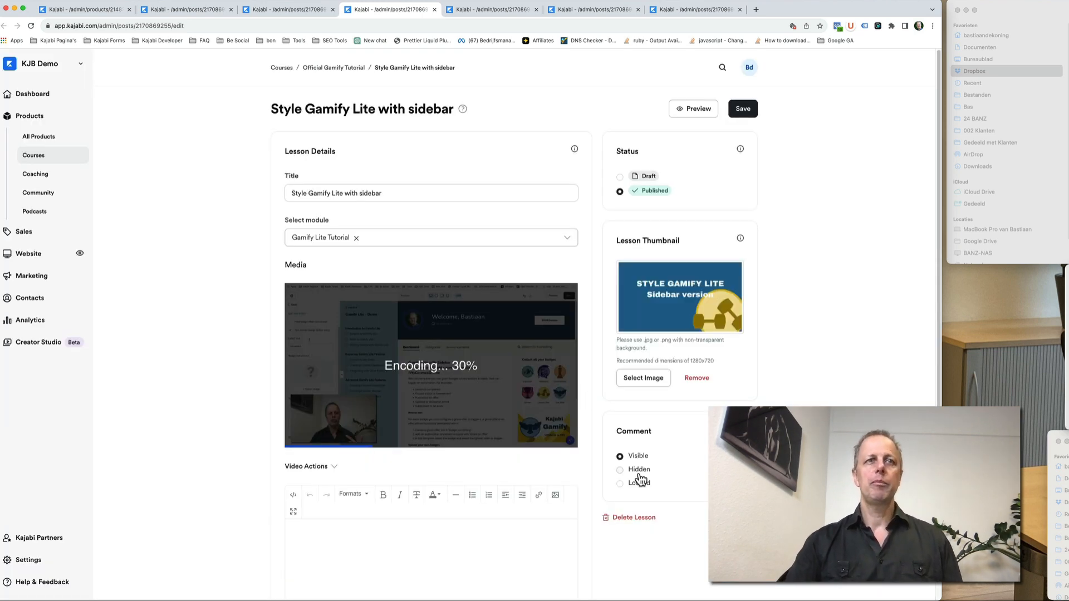
{"action": "left_click", "coordinate": [639, 470]}
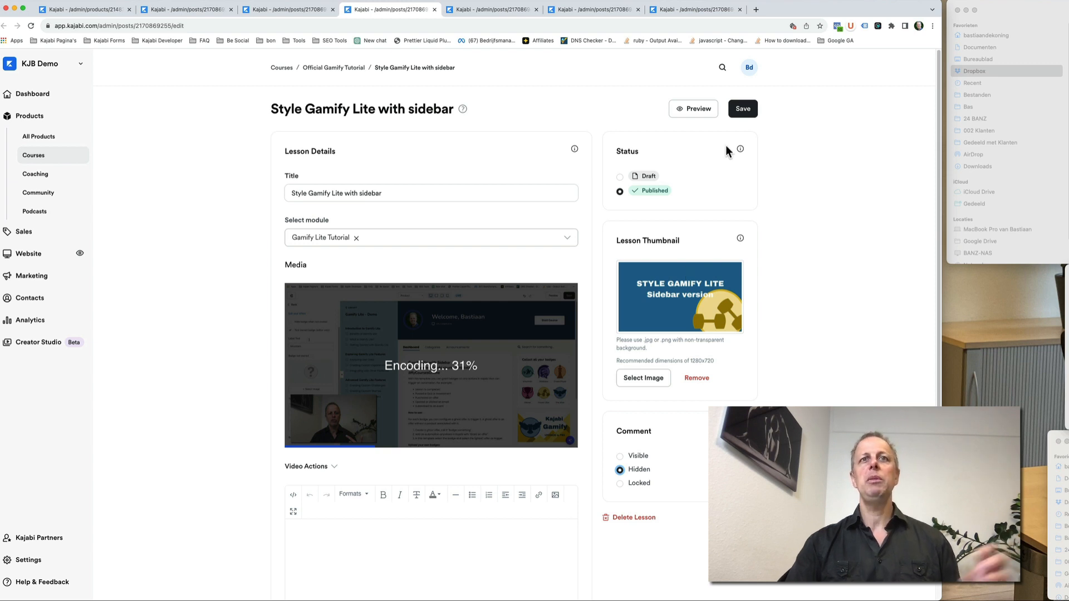
{"action": "left_click", "coordinate": [756, 106]}
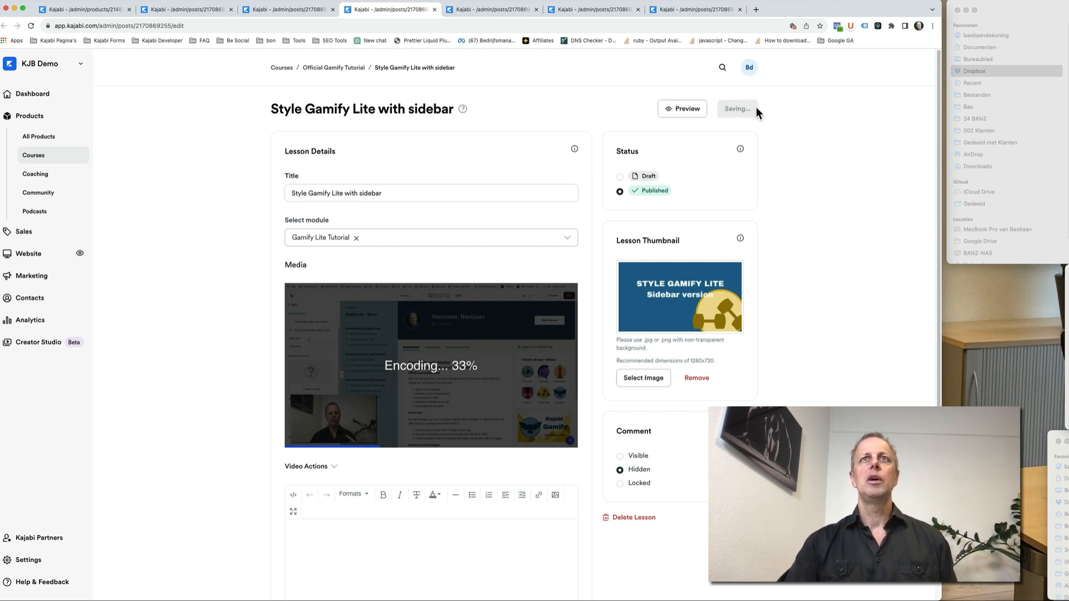
Step: Upload 5.jpg as the How to automate badges lesson's thumbnail and save the lesson with comments hidden
{"action": "left_click", "coordinate": [472, 7]}
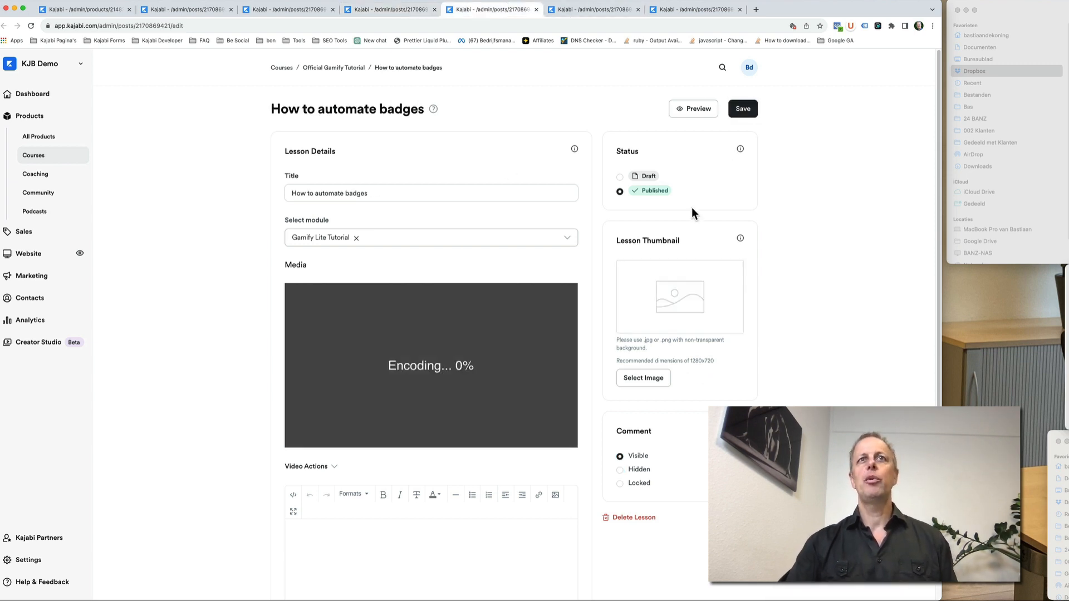
{"action": "left_click", "coordinate": [645, 376]}
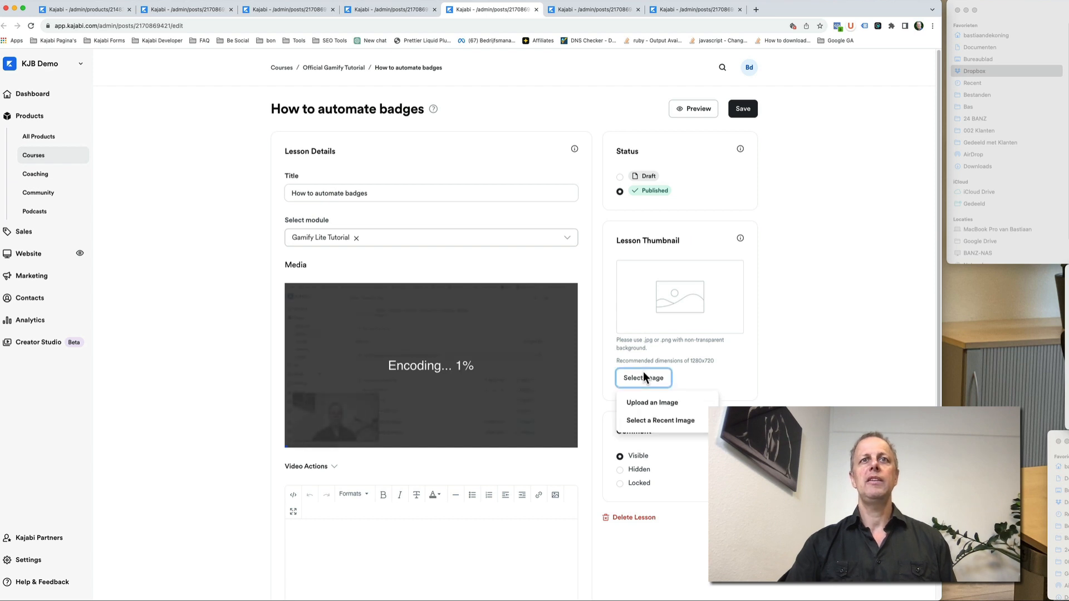
{"action": "left_click", "coordinate": [637, 401]}
{"action": "left_click_drag", "start_coordinate": [1068, 334], "coordinate": [470, 256]}
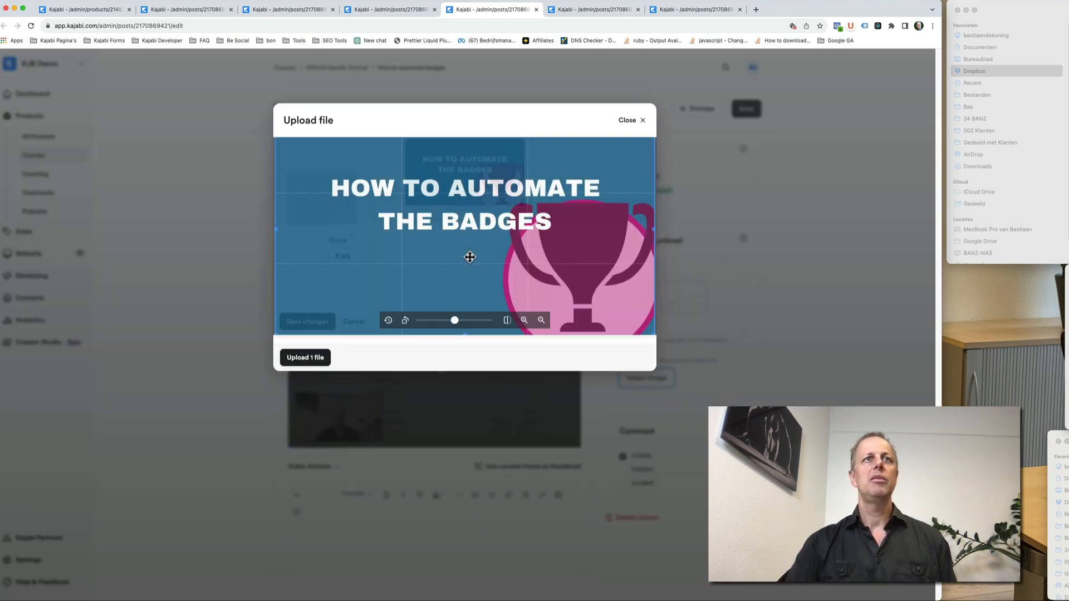
{"action": "left_click", "coordinate": [635, 148]}
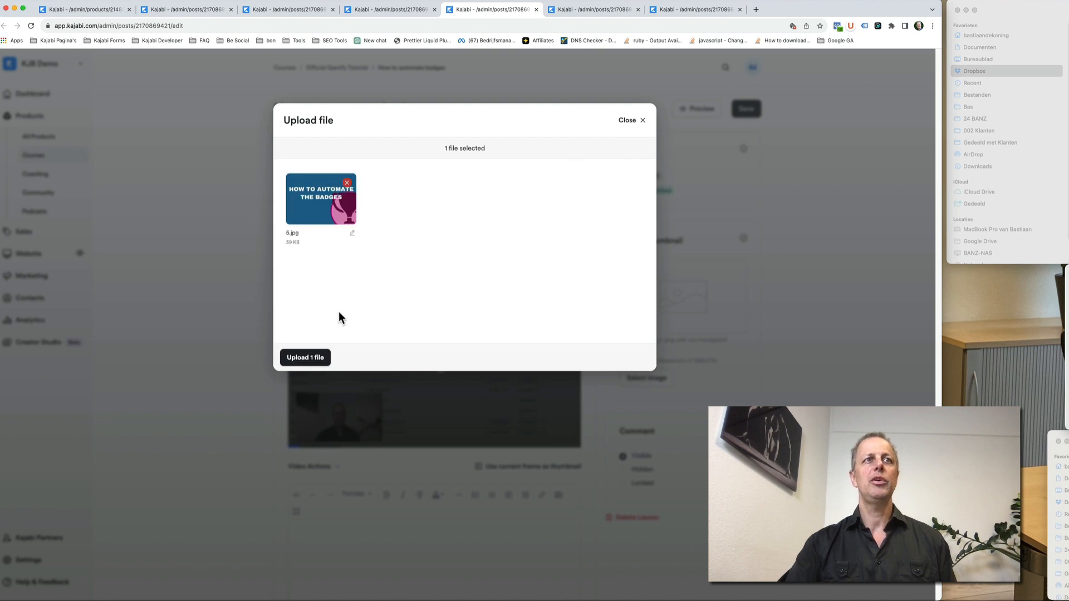
{"action": "left_click", "coordinate": [298, 357]}
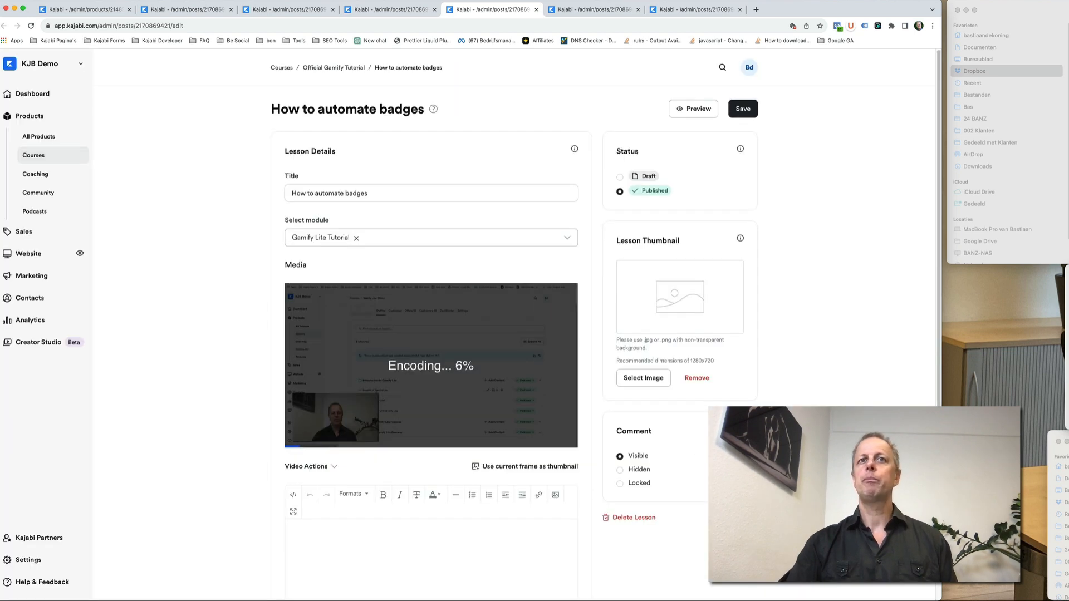
{"action": "left_click", "coordinate": [638, 474]}
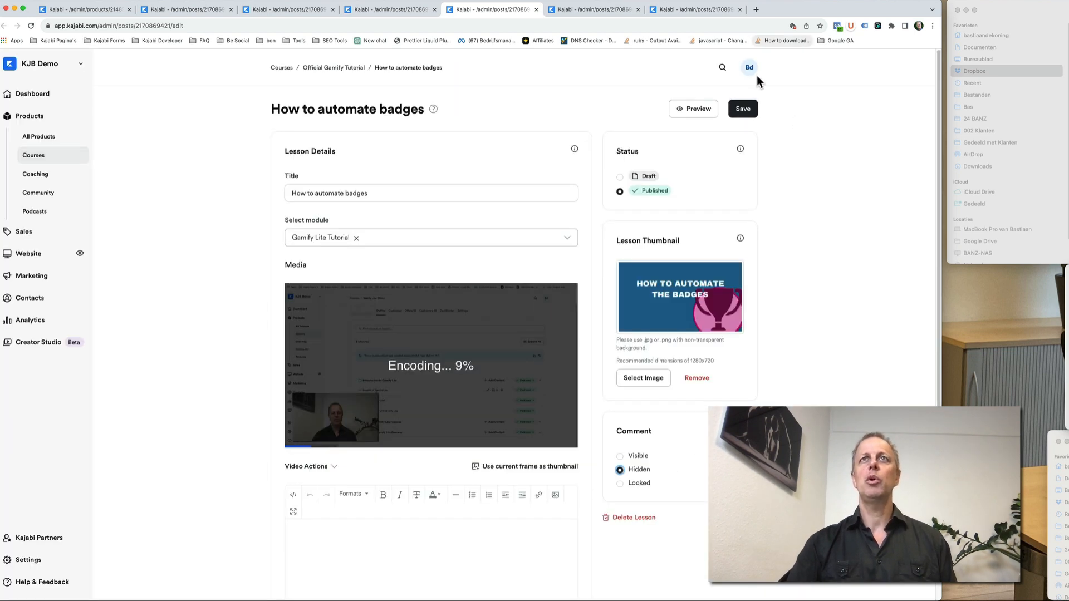
{"action": "left_click", "coordinate": [743, 109]}
Step: Switch to the Inspiration lesson's editing page
{"action": "left_click", "coordinate": [588, 18]}
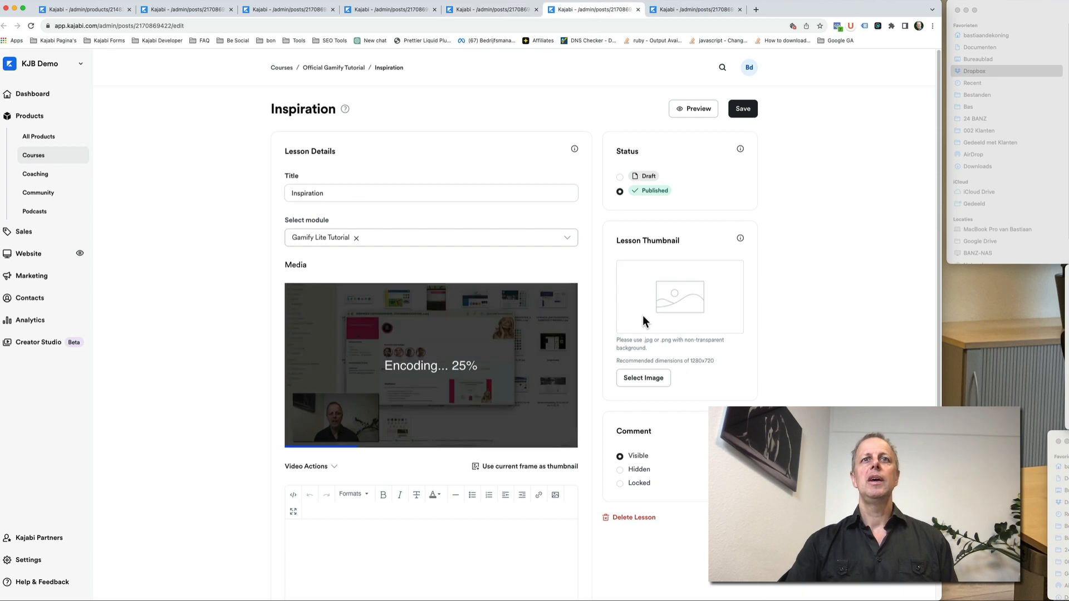
{"action": "left_click", "coordinate": [645, 377]}
{"action": "left_click", "coordinate": [653, 403]}
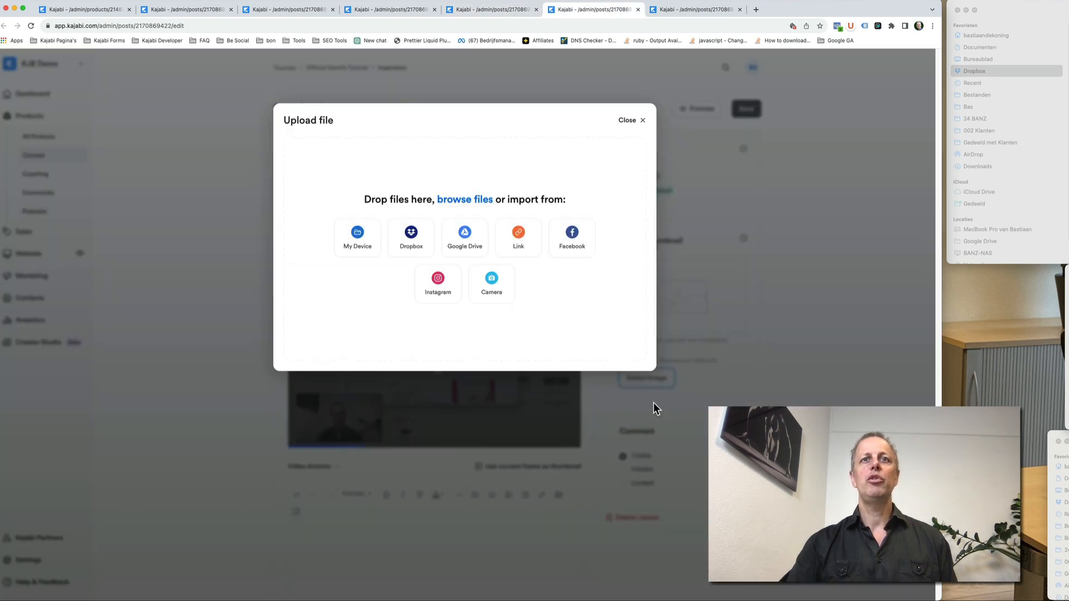
{"action": "left_click", "coordinate": [407, 233]}
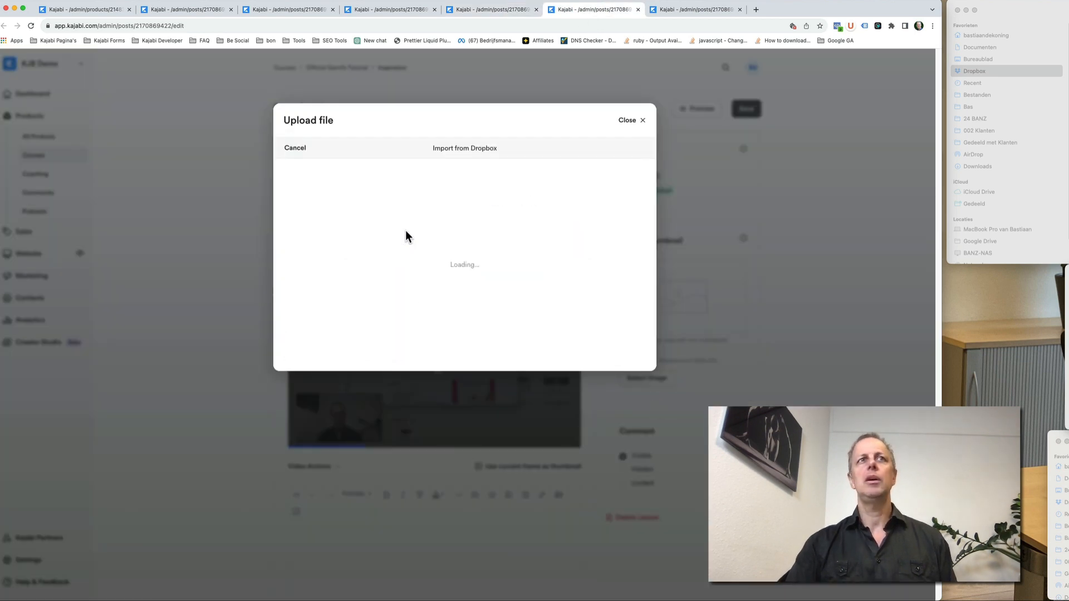
{"action": "left_click", "coordinate": [625, 119]}
Step: Upload 6.jpg as the Inspiration lesson's thumbnail and save the lesson with comments hidden
{"action": "left_click", "coordinate": [646, 378]}
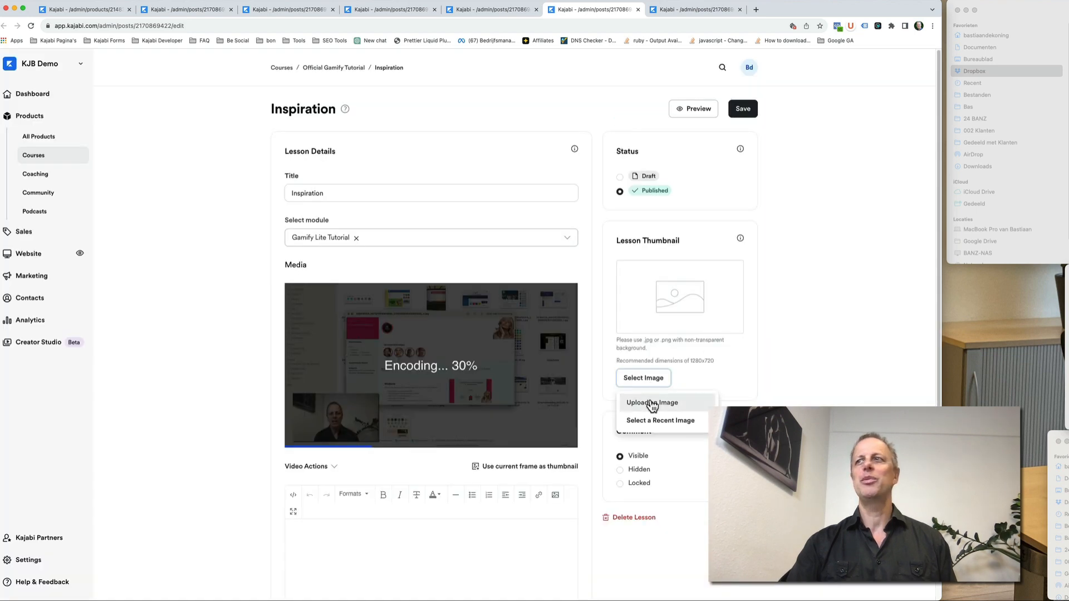
{"action": "left_click", "coordinate": [649, 404]}
{"action": "left_click_drag", "start_coordinate": [966, 306], "coordinate": [521, 250]}
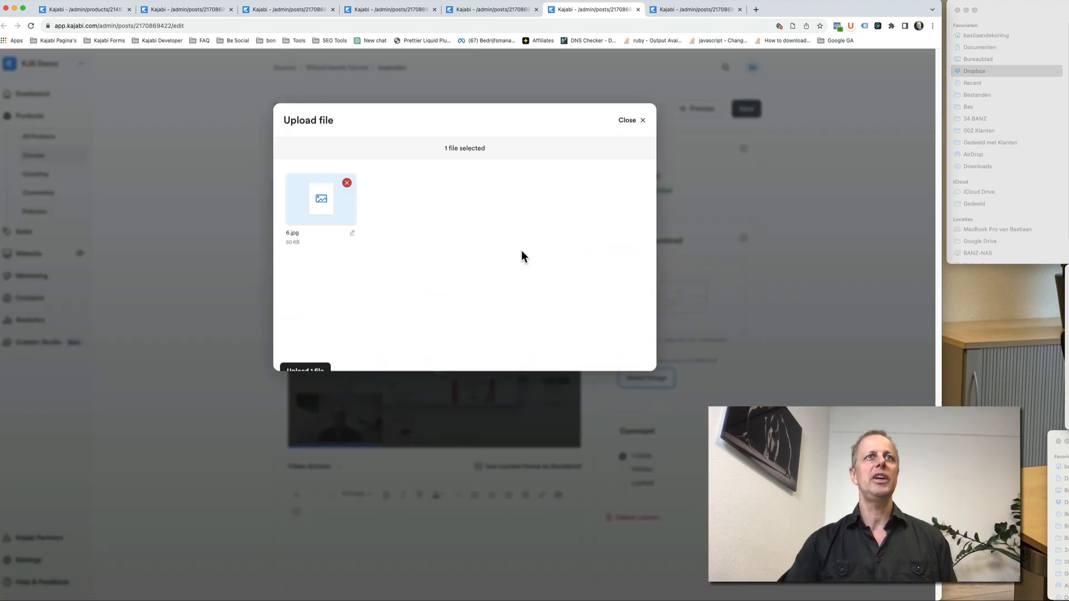
{"action": "left_click", "coordinate": [634, 149]}
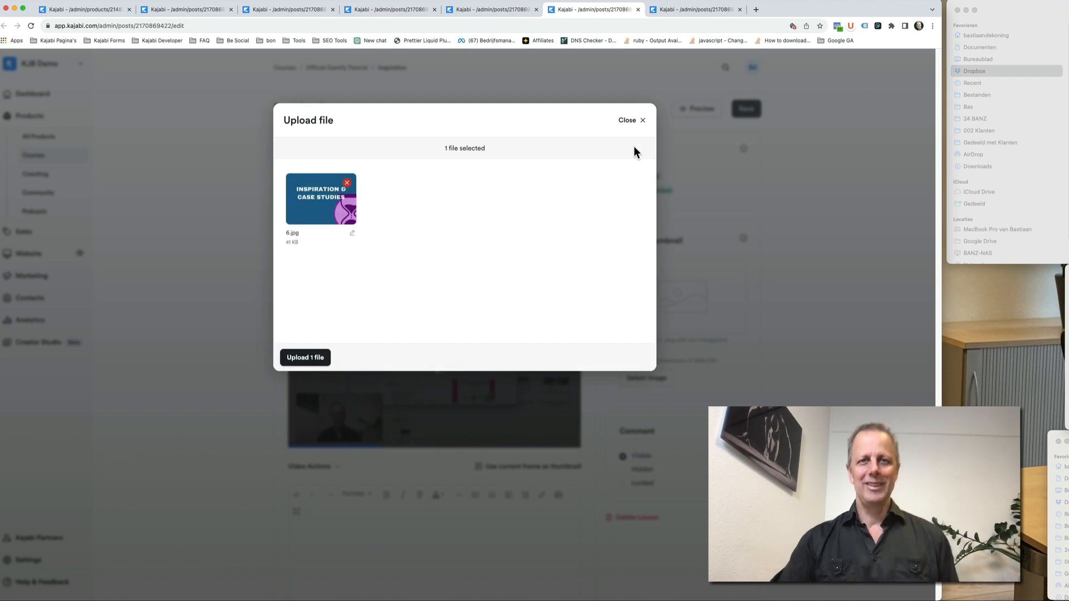
{"action": "left_click", "coordinate": [315, 361]}
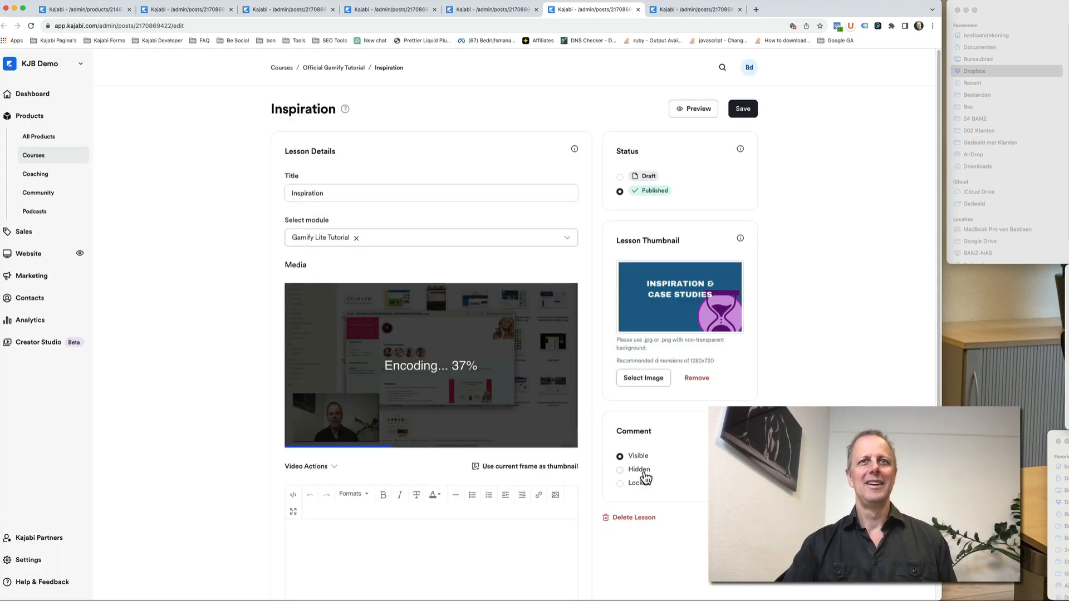
{"action": "left_click", "coordinate": [640, 471]}
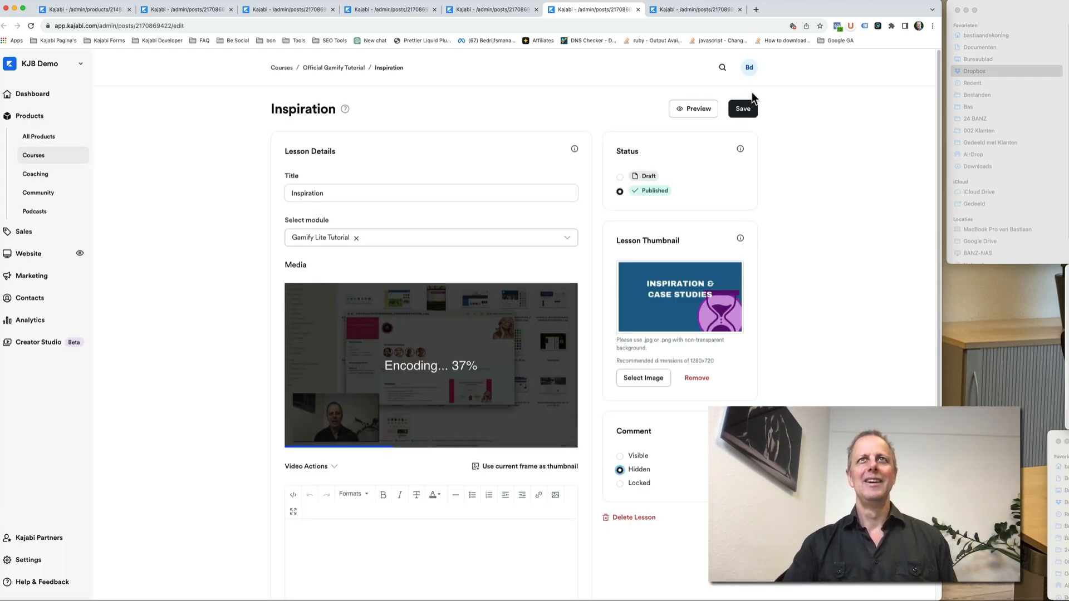
{"action": "left_click", "coordinate": [746, 110]}
Step: Hide comments on the Tjhe Exctiting Features of Gamify Pro lesson, upload 7.jpg as its thumbnail and save it
{"action": "left_click", "coordinate": [696, 9]}
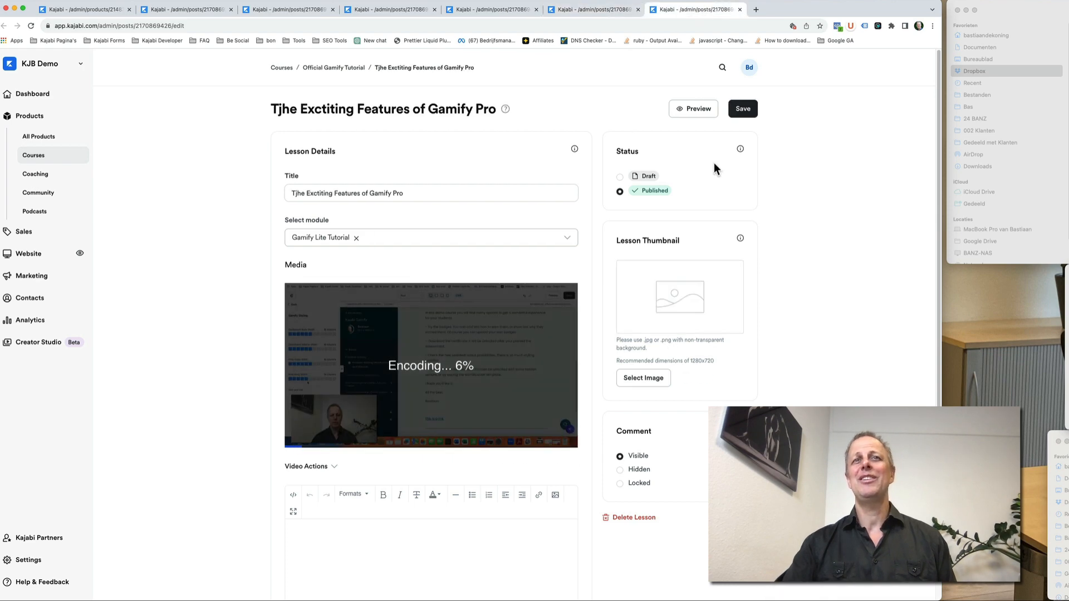
{"action": "left_click", "coordinate": [638, 470]}
{"action": "left_click", "coordinate": [648, 376]}
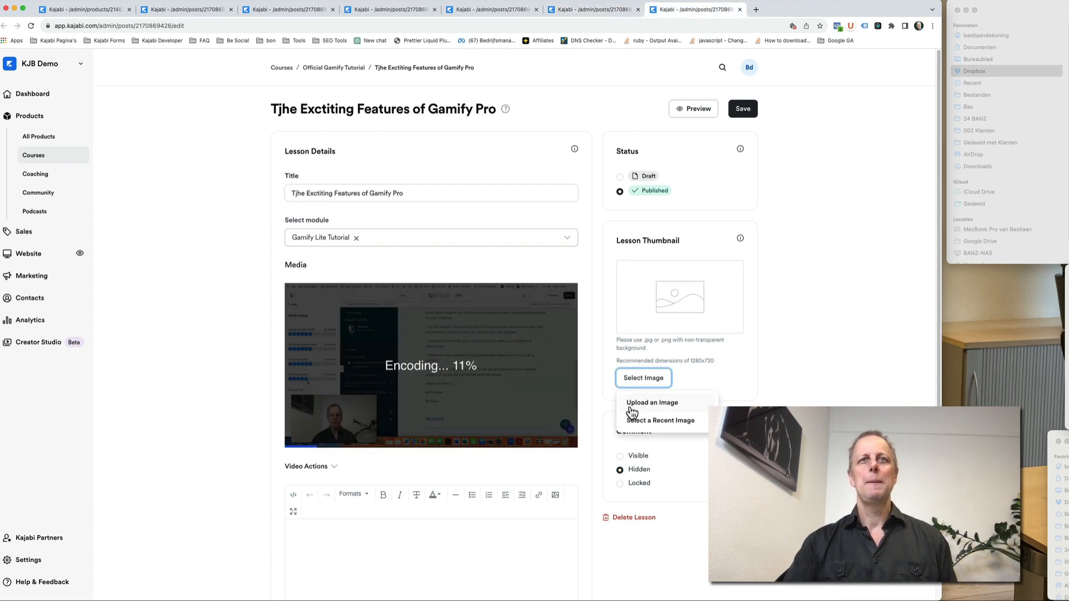
{"action": "left_click", "coordinate": [649, 405]}
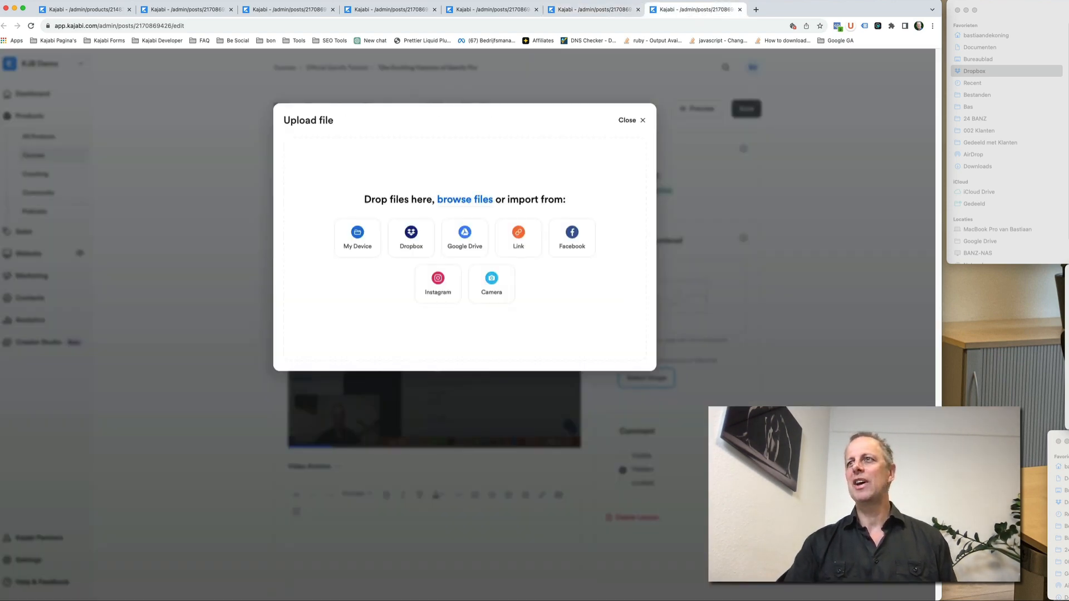
{"action": "left_click_drag", "start_coordinate": [1068, 312], "coordinate": [490, 298]}
{"action": "left_click", "coordinate": [637, 148]}
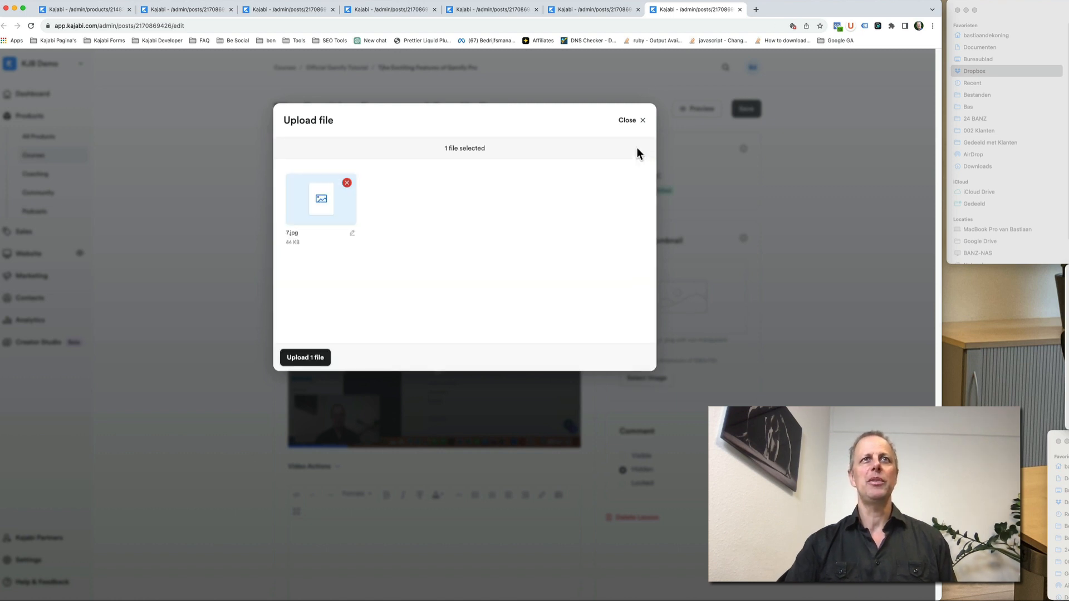
{"action": "left_click", "coordinate": [304, 360]}
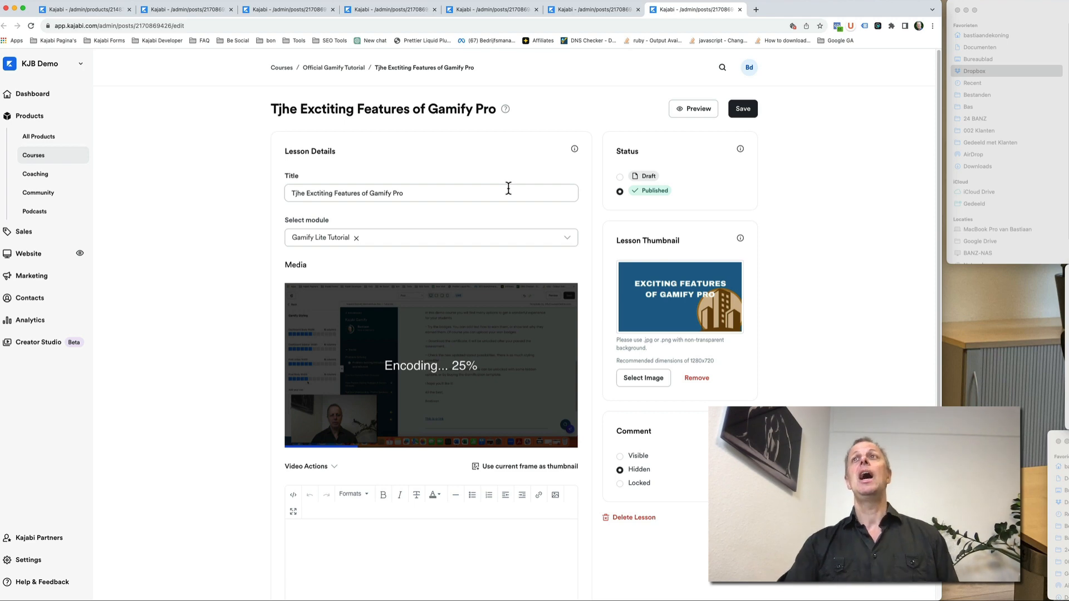
{"action": "left_click", "coordinate": [742, 109]}
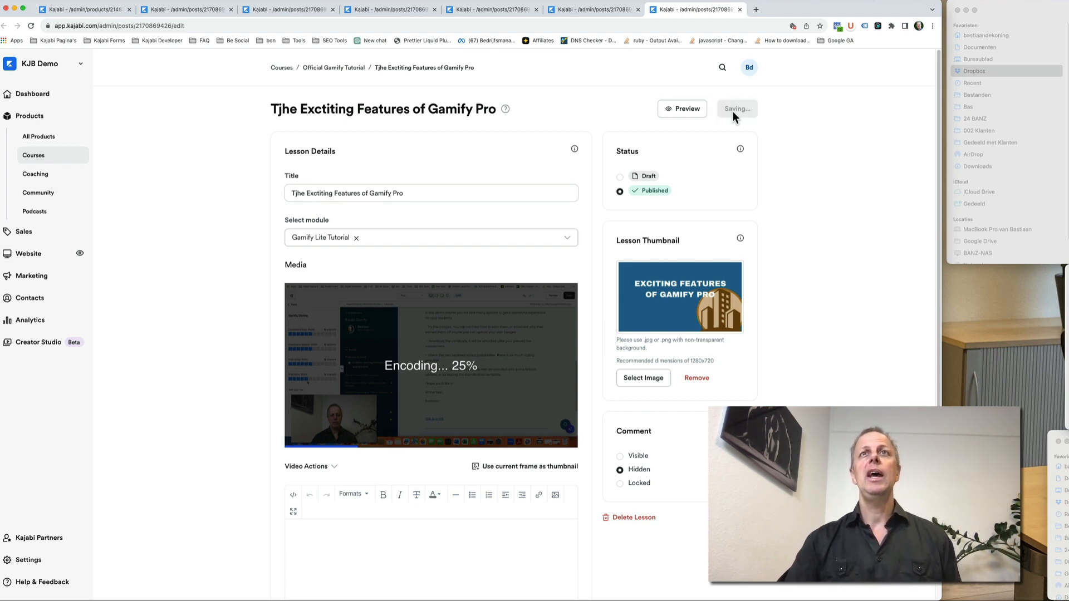
Step: Close the six lesson pages and return to the Official Gamify Tutorial course outline
{"action": "key", "text": "super+w"}
{"action": "key", "text": "super+w"}
{"action": "key", "text": "super+w"}
{"action": "key", "text": "super+w"}
{"action": "key", "text": "super+w"}
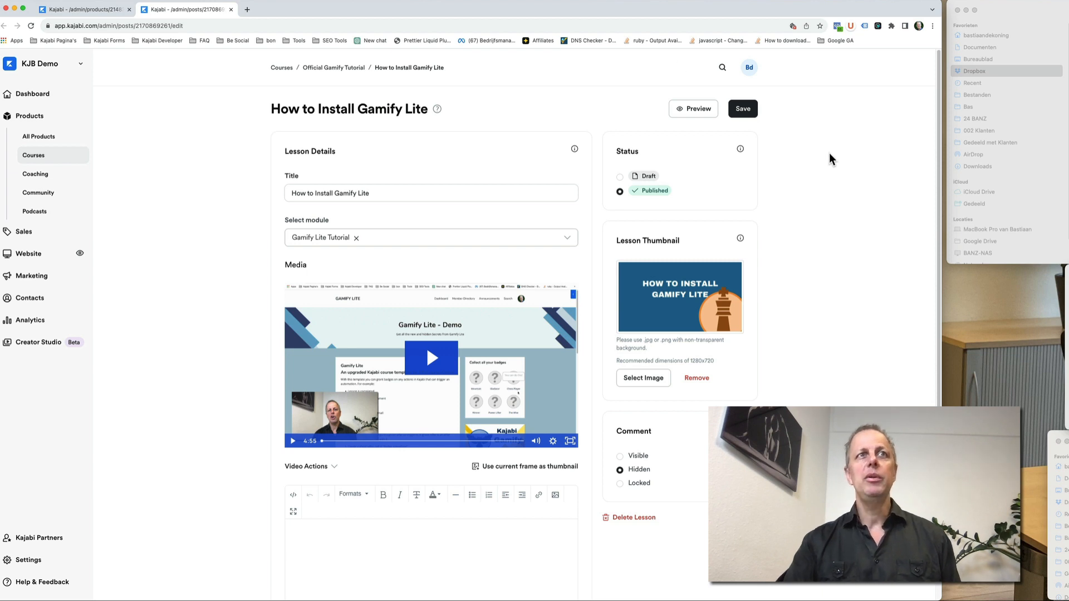
{"action": "key", "text": "super+w"}
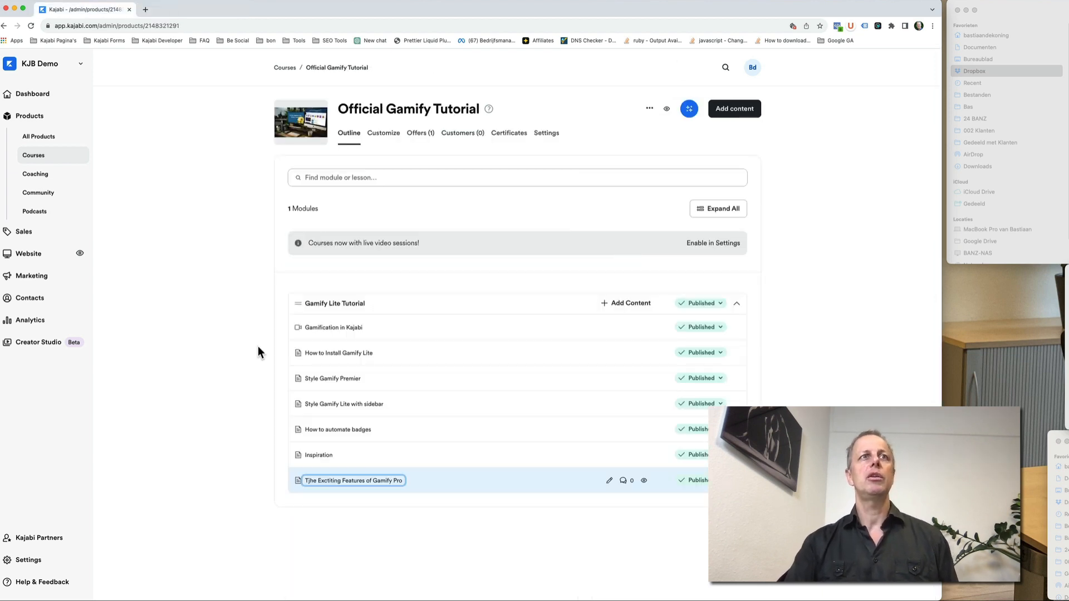
Step: In the course's active Premier Product template, set the hero's overlay color to 16527A and delete its Start Button block
{"action": "left_click", "coordinate": [386, 133]}
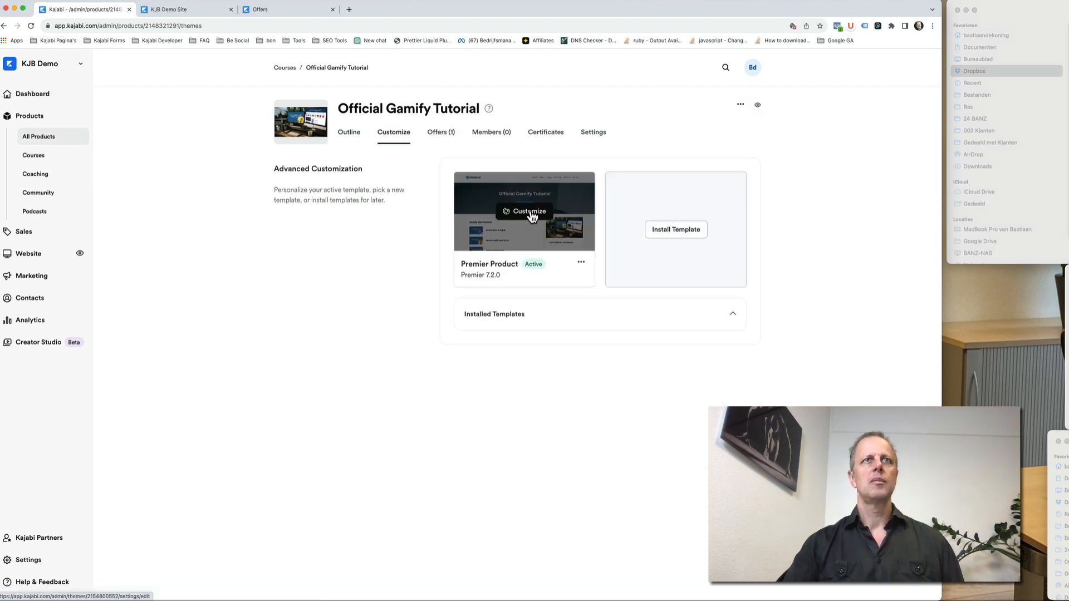
{"action": "left_click", "coordinate": [532, 215]}
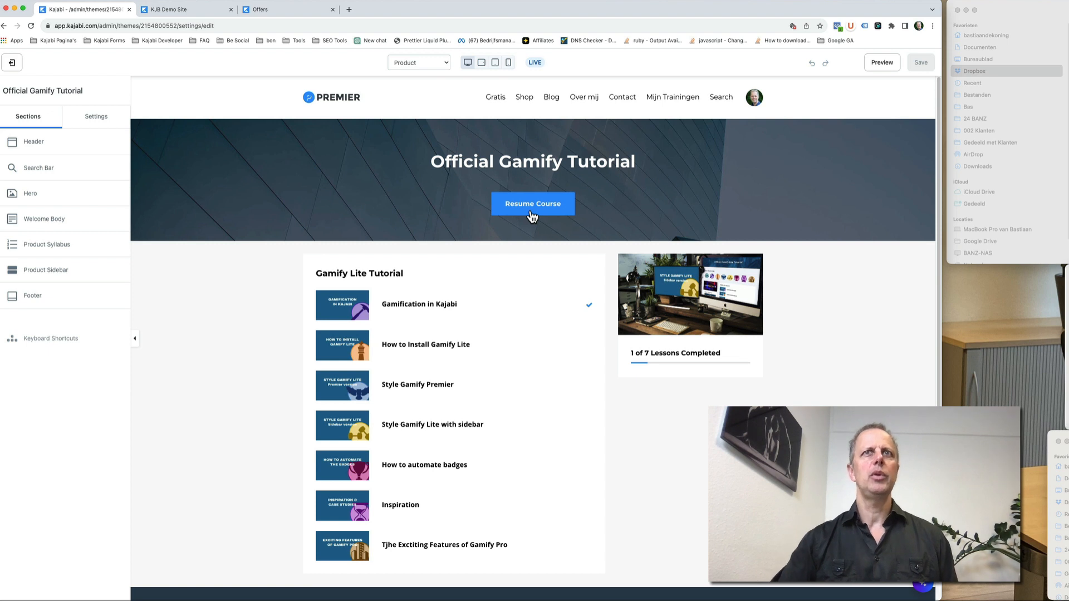
{"action": "left_click", "coordinate": [286, 184]}
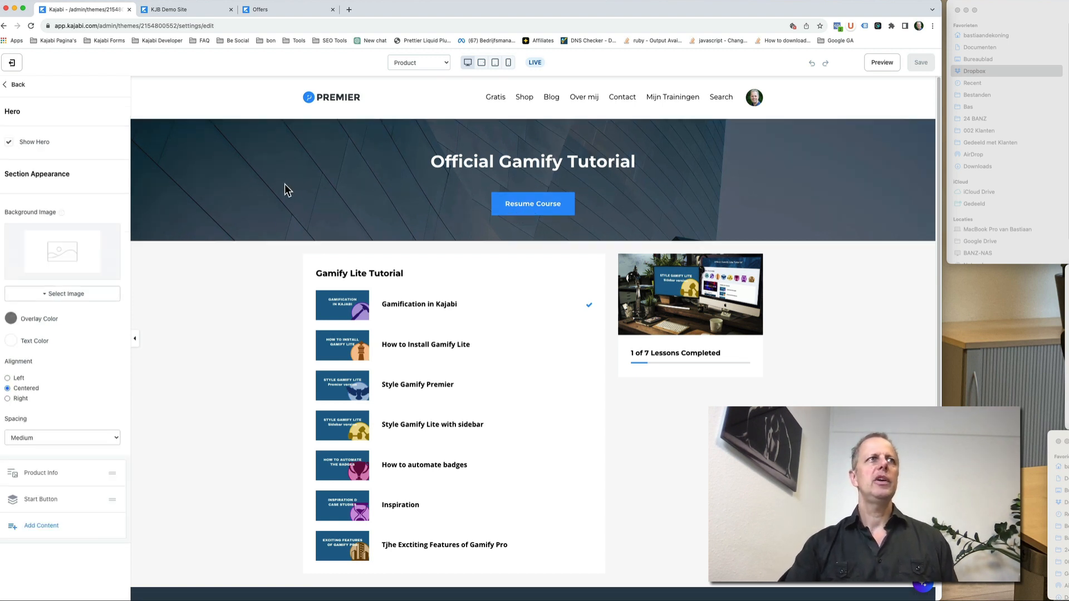
{"action": "left_click", "coordinate": [11, 319]}
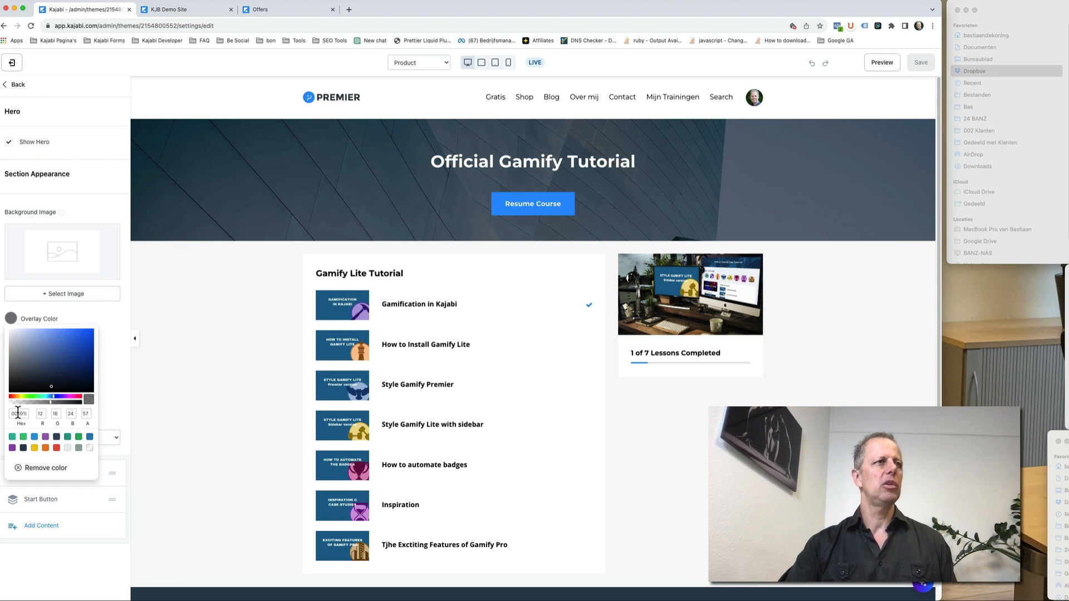
{"action": "type", "text": "16527A"}
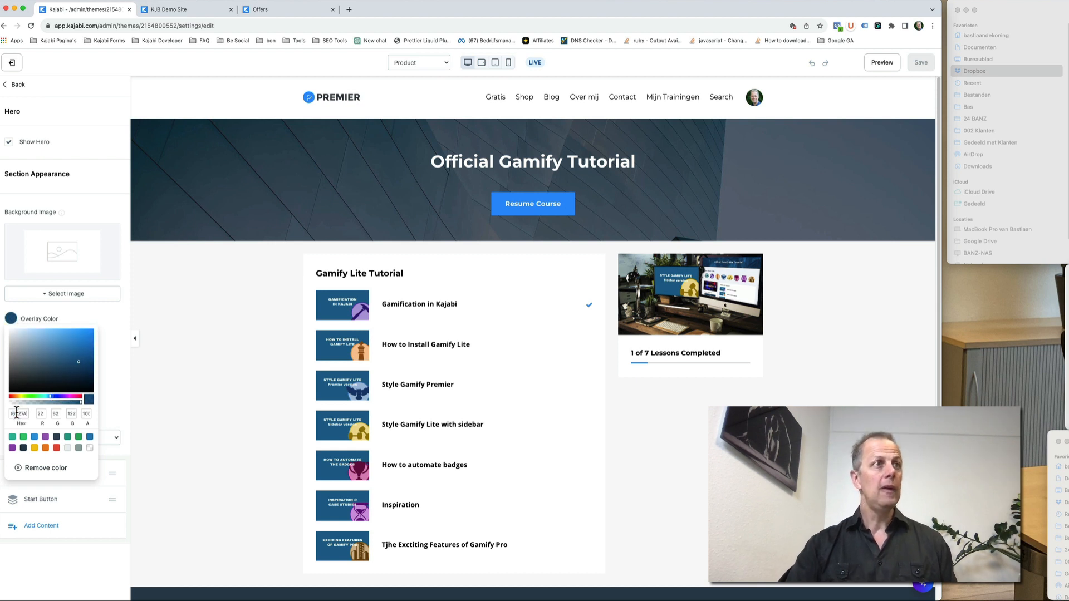
{"action": "left_click", "coordinate": [513, 206]}
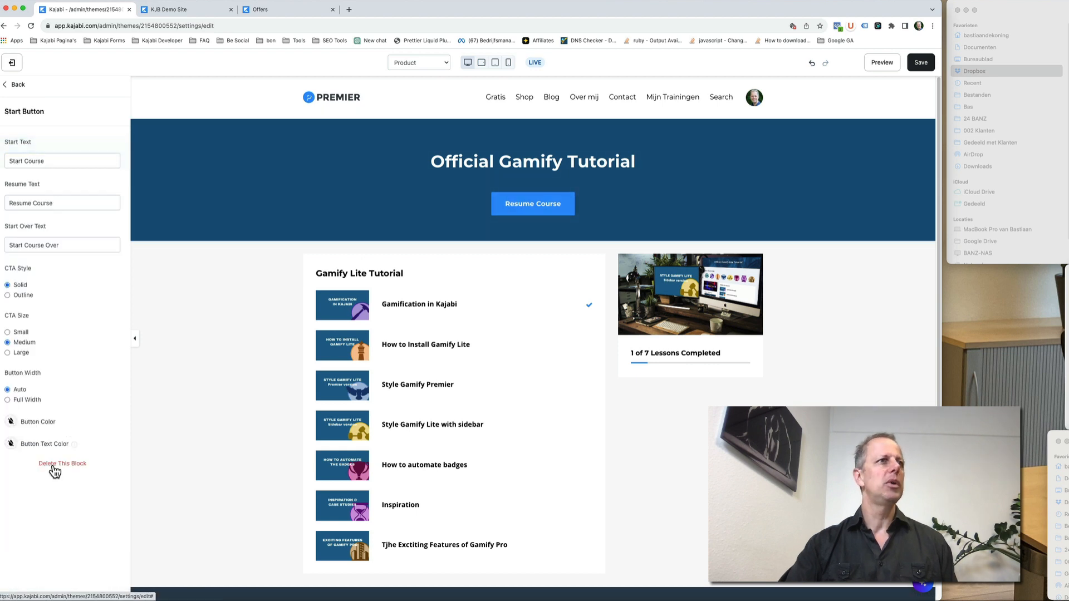
{"action": "left_click", "coordinate": [56, 466]}
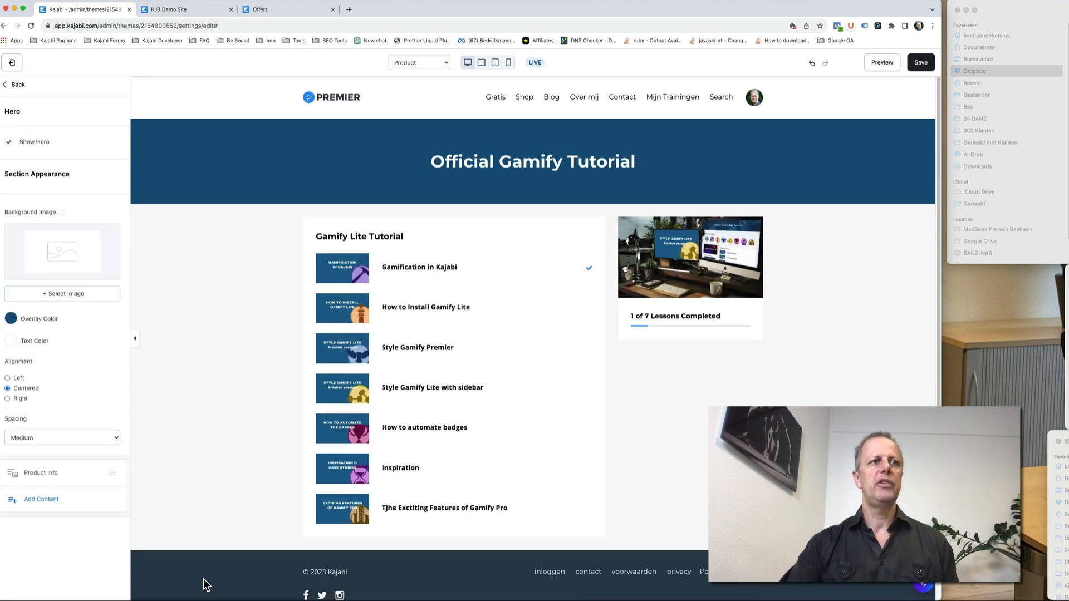
Step: Set the footer's background color to 16527A
{"action": "left_click", "coordinate": [179, 567]}
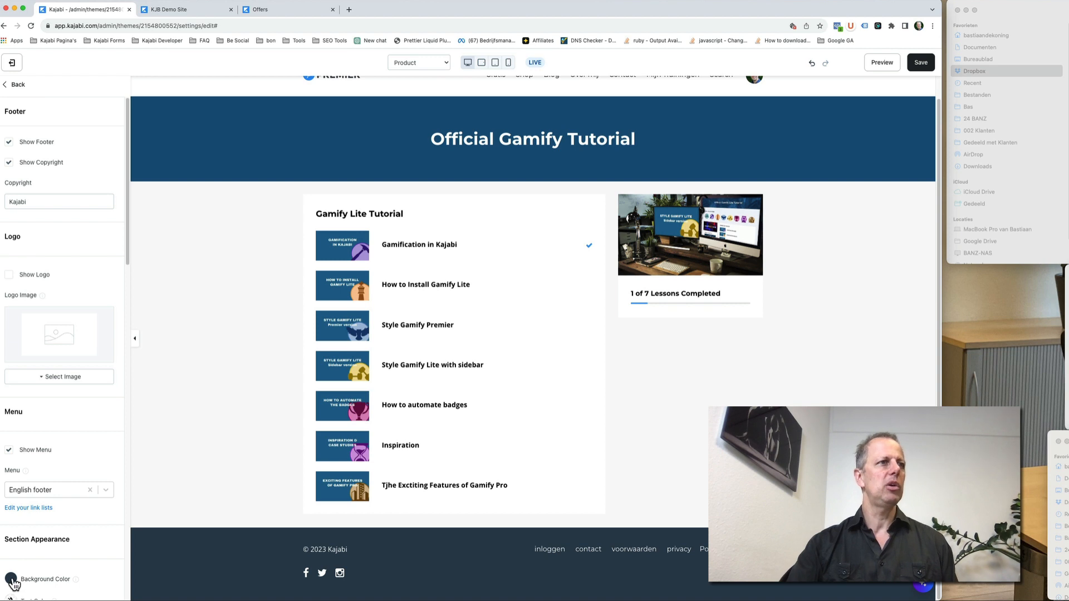
{"action": "left_click", "coordinate": [11, 579]}
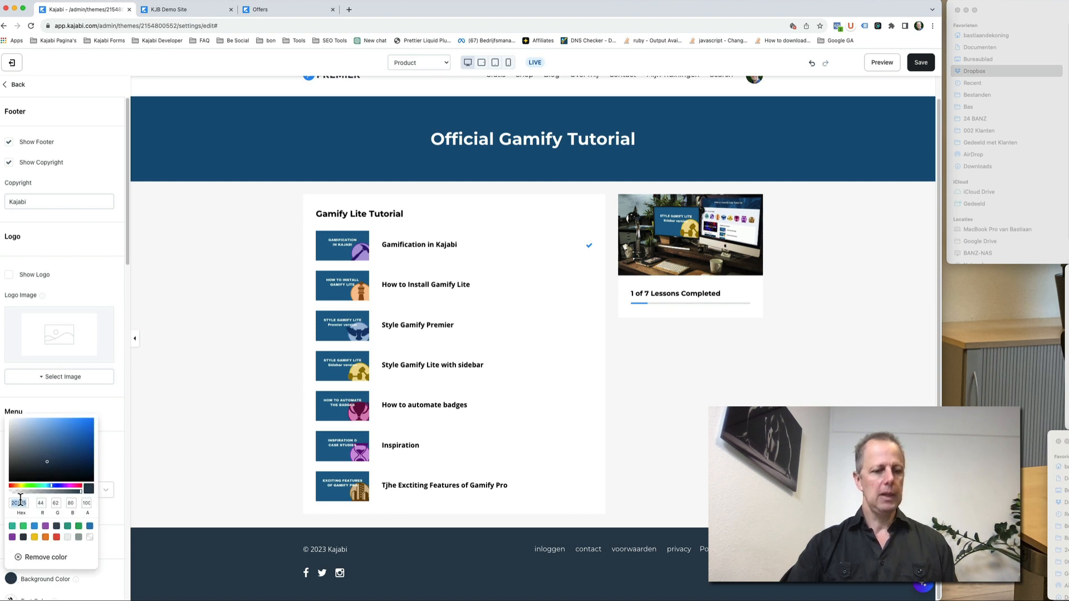
{"action": "type", "text": "16527A"}
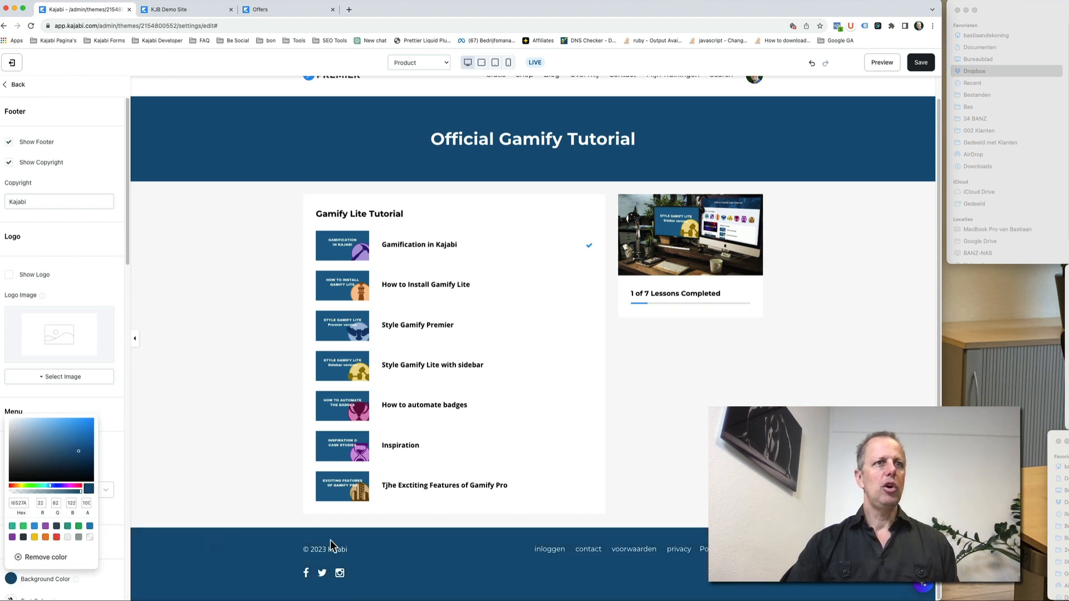
Step: Change the footer's copyright text to JiffyCoursesOnline
{"action": "left_click", "coordinate": [335, 551]}
{"action": "double_click", "coordinate": [50, 203]}
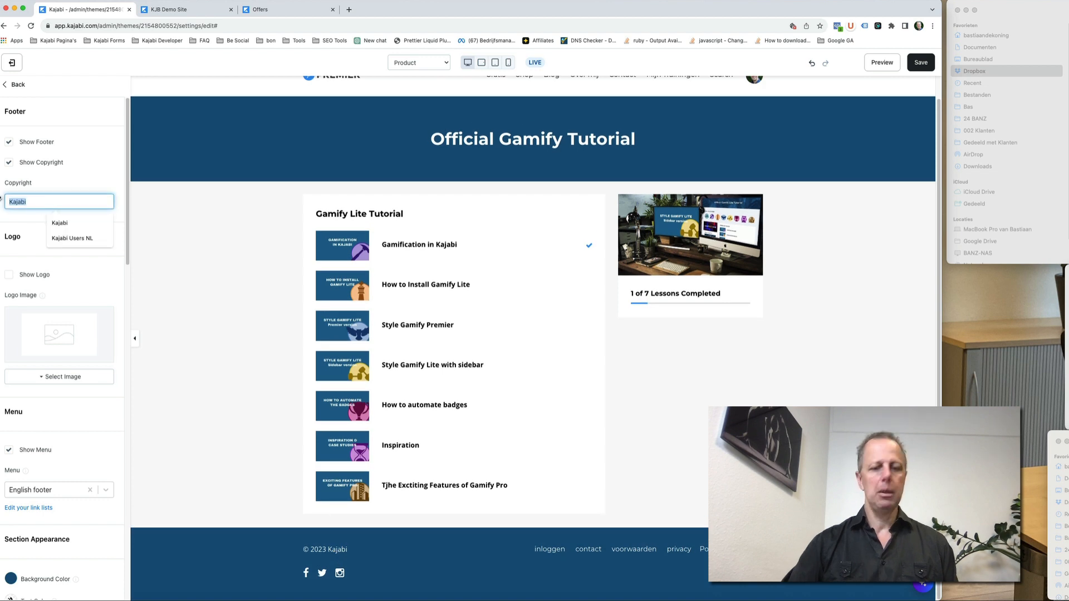
{"action": "type", "text": "J"}
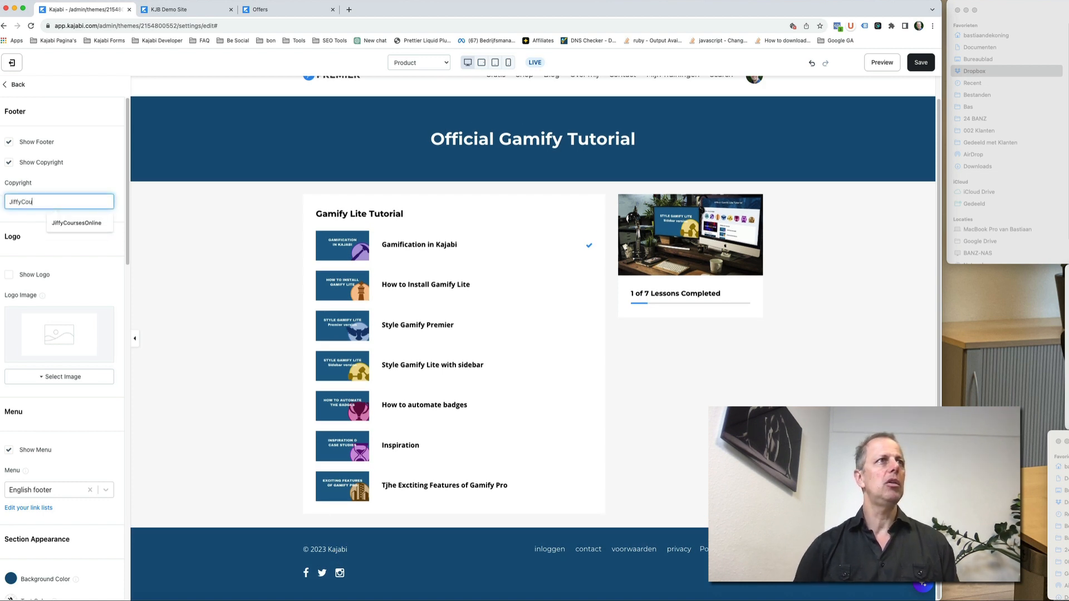
{"action": "type", "text": "iffyCou"}
{"action": "key", "text": "Down"}
{"action": "key", "text": "Return"}
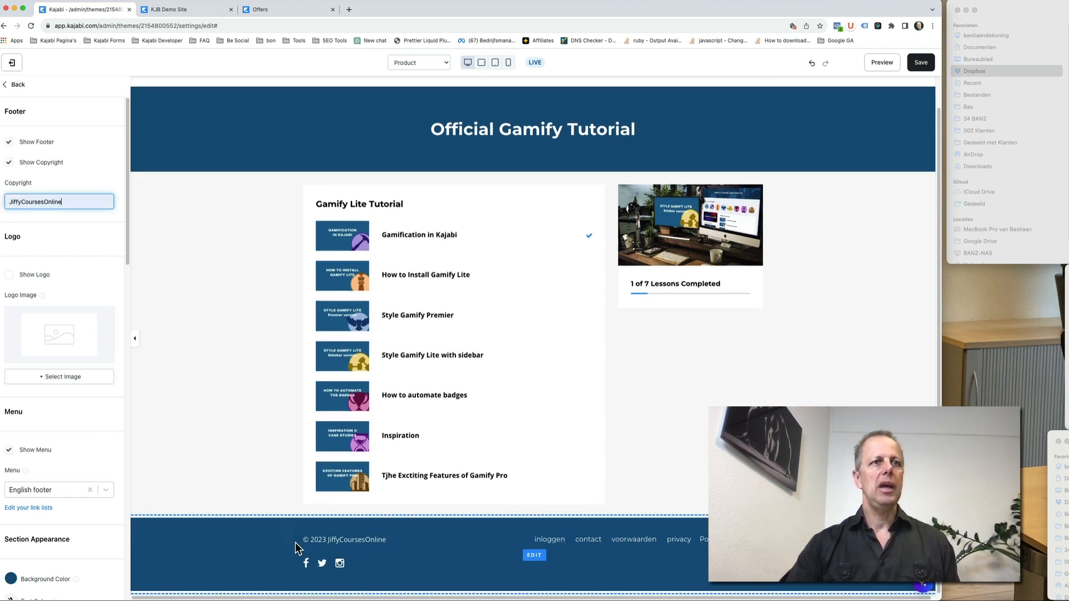
Step: Hide the footer's social icons and save the template
{"action": "scroll", "coordinate": [44, 451], "scroll_direction": "down", "scroll_amount": 10}
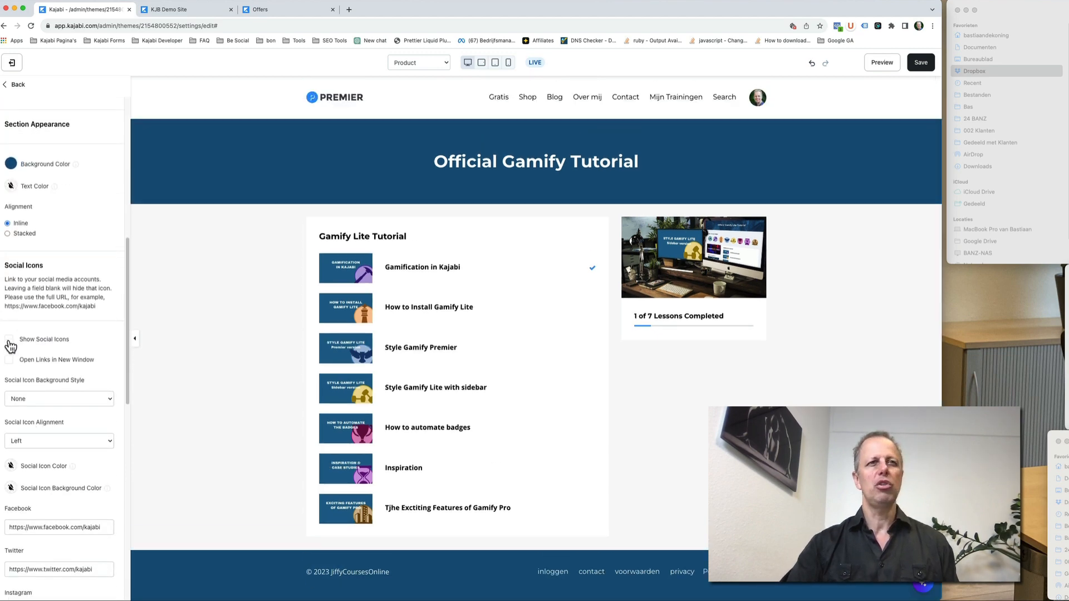
{"action": "left_click", "coordinate": [921, 63]}
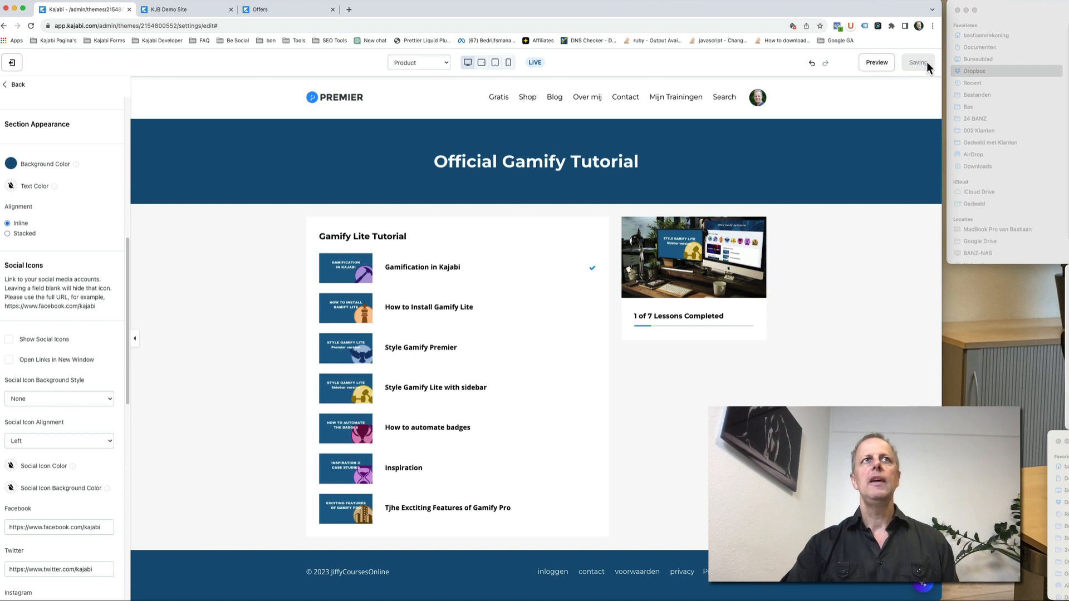
Step: Open the header's settings and start uploading a new file as its logo image
{"action": "left_click", "coordinate": [359, 103]}
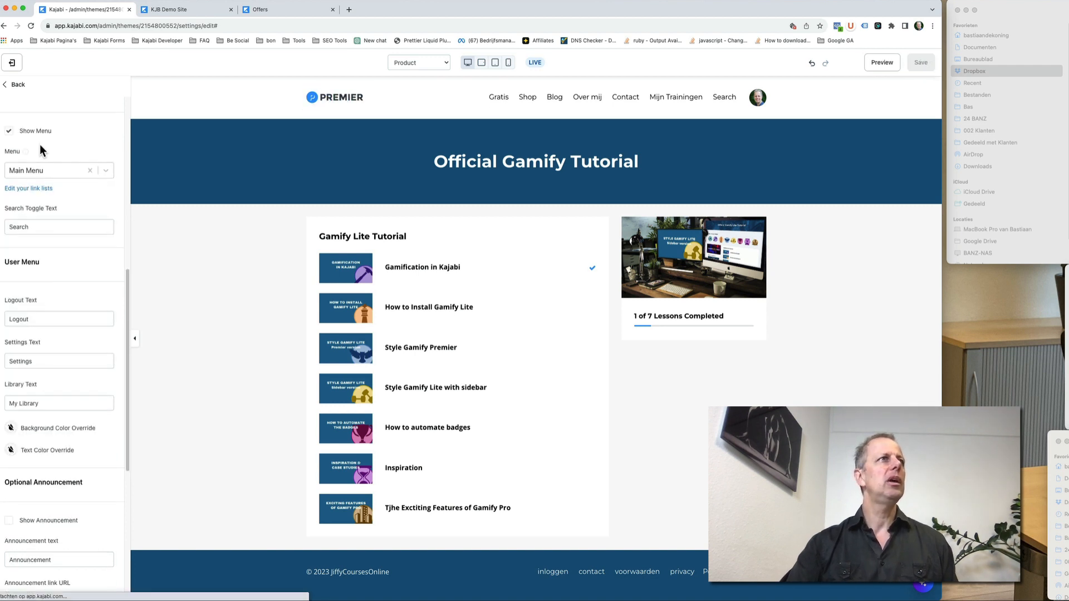
{"action": "scroll", "coordinate": [60, 334], "scroll_direction": "up", "scroll_amount": 8}
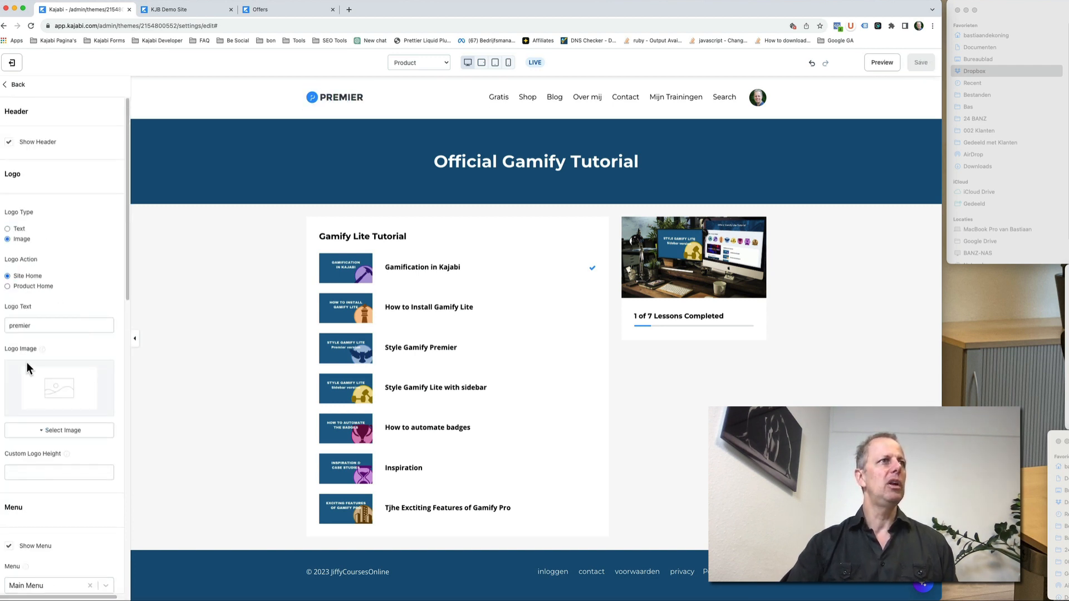
{"action": "left_click", "coordinate": [44, 435]}
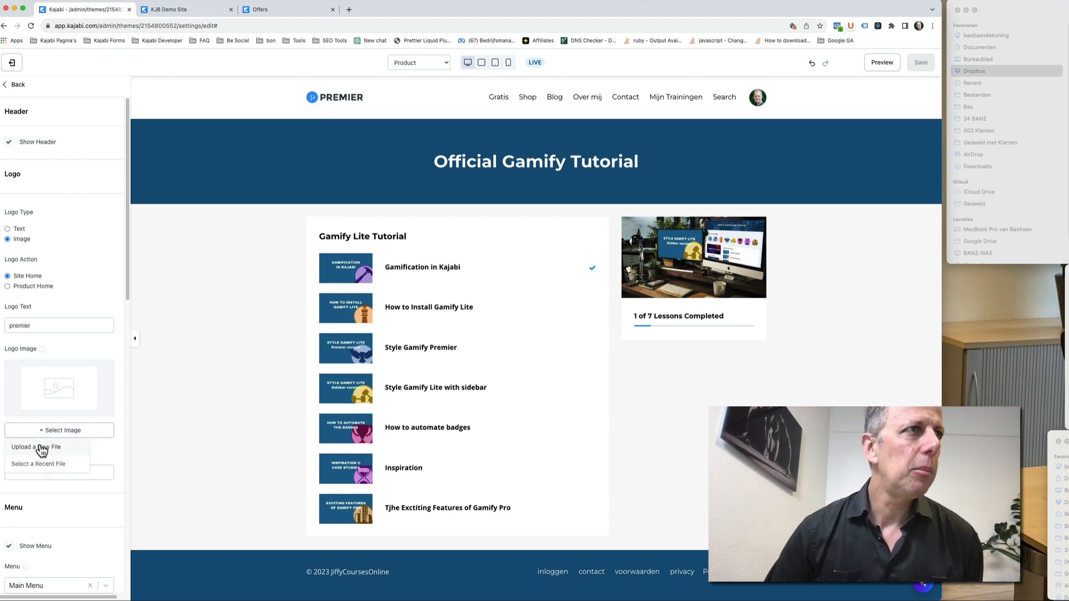
{"action": "left_click", "coordinate": [35, 448]}
Step: Try to add the jiffy courses online logo to the upload straight from the Finder window, and close the stray image page
{"action": "left_click_drag", "start_coordinate": [1068, 179], "coordinate": [1002, 279]}
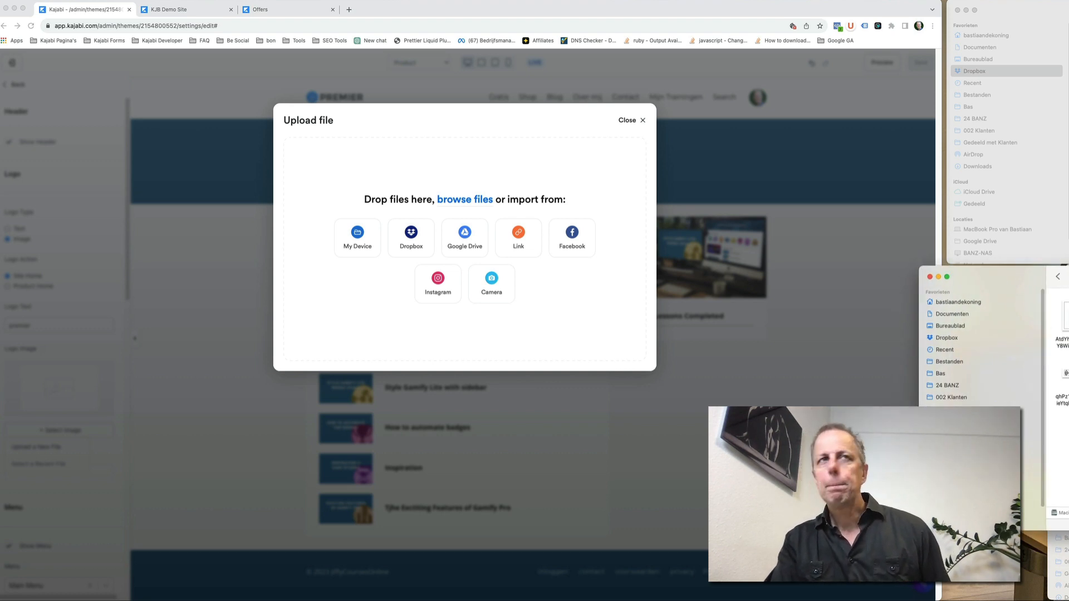
{"action": "left_click_drag", "start_coordinate": [1068, 345], "coordinate": [462, 283]}
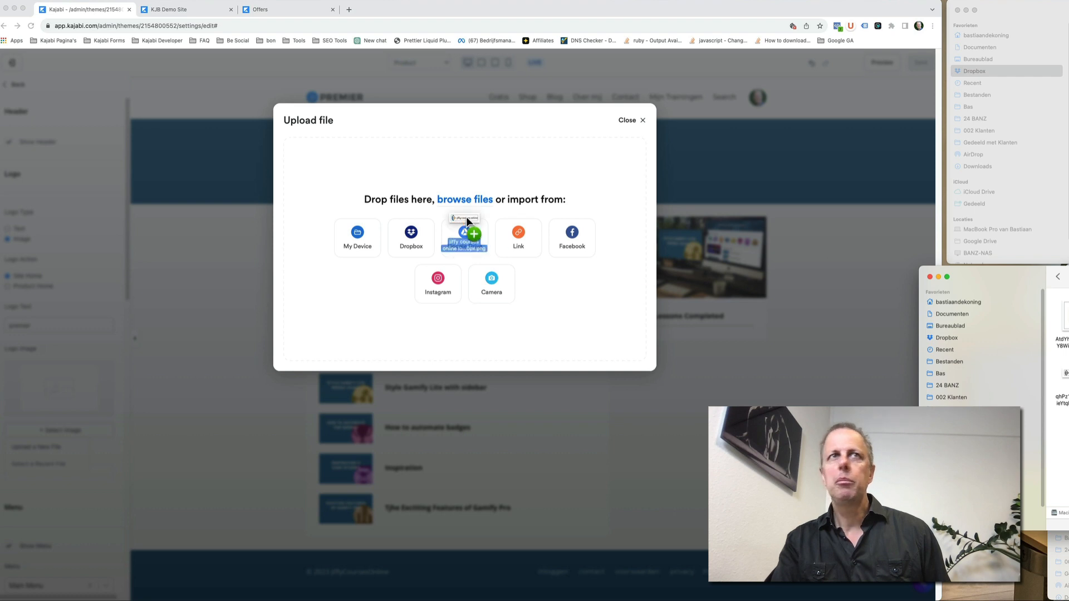
{"action": "left_click_drag", "start_coordinate": [466, 216], "coordinate": [453, 212]}
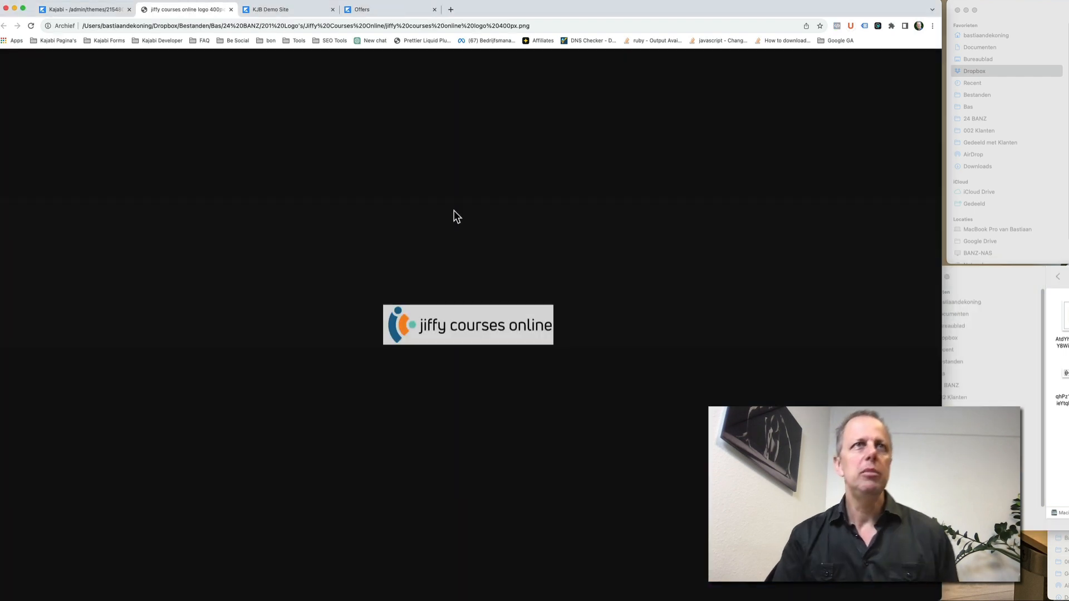
{"action": "left_click", "coordinate": [232, 9]}
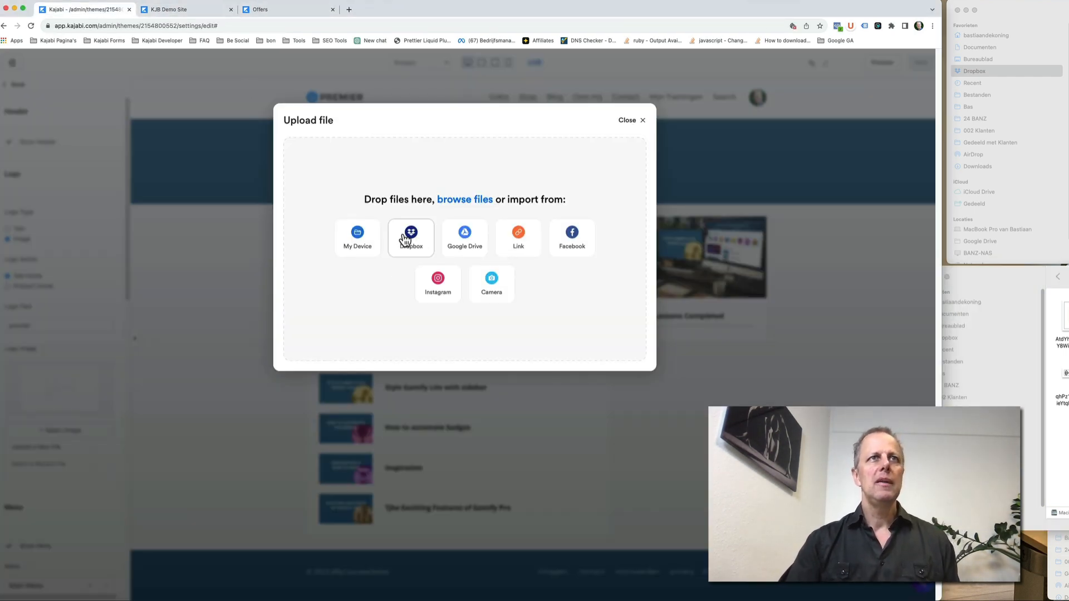
Step: Upload "jiffy courses online logo 400px.png" from the Jiffy Courses Online folder under 24 BANZ as the header logo, keeping the full image
{"action": "left_click", "coordinate": [357, 236]}
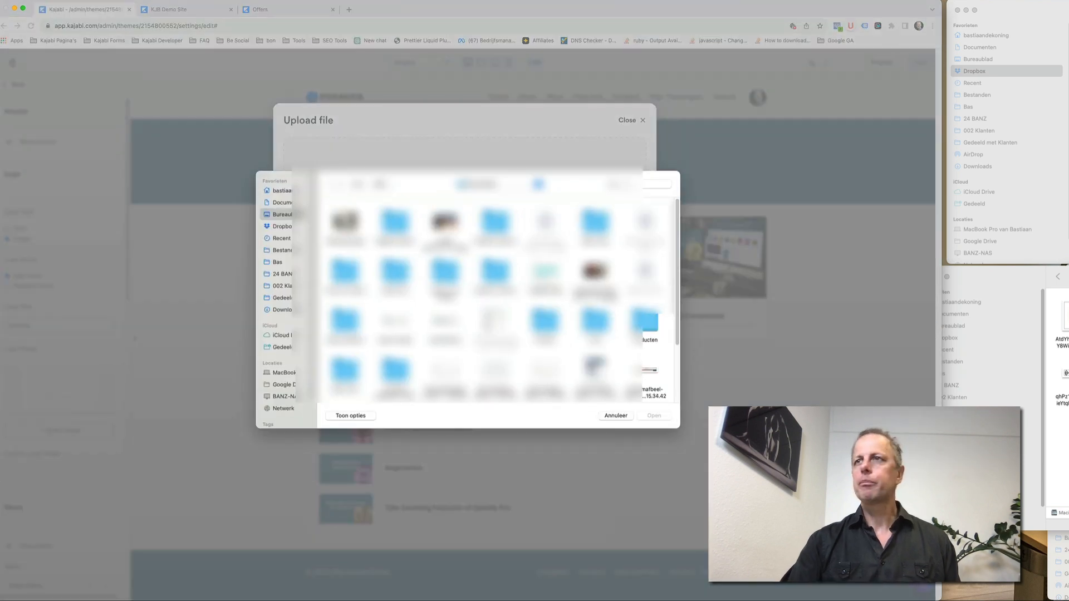
{"action": "left_click", "coordinate": [286, 275]}
{"action": "double_click", "coordinate": [497, 272]}
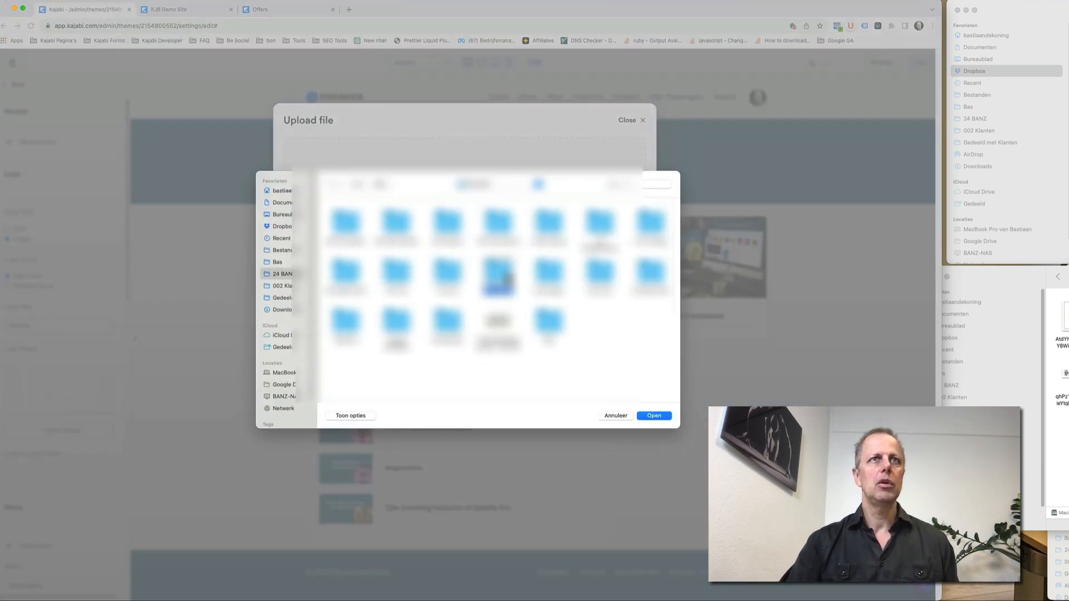
{"action": "left_click", "coordinate": [397, 225]}
{"action": "double_click", "coordinate": [396, 226]}
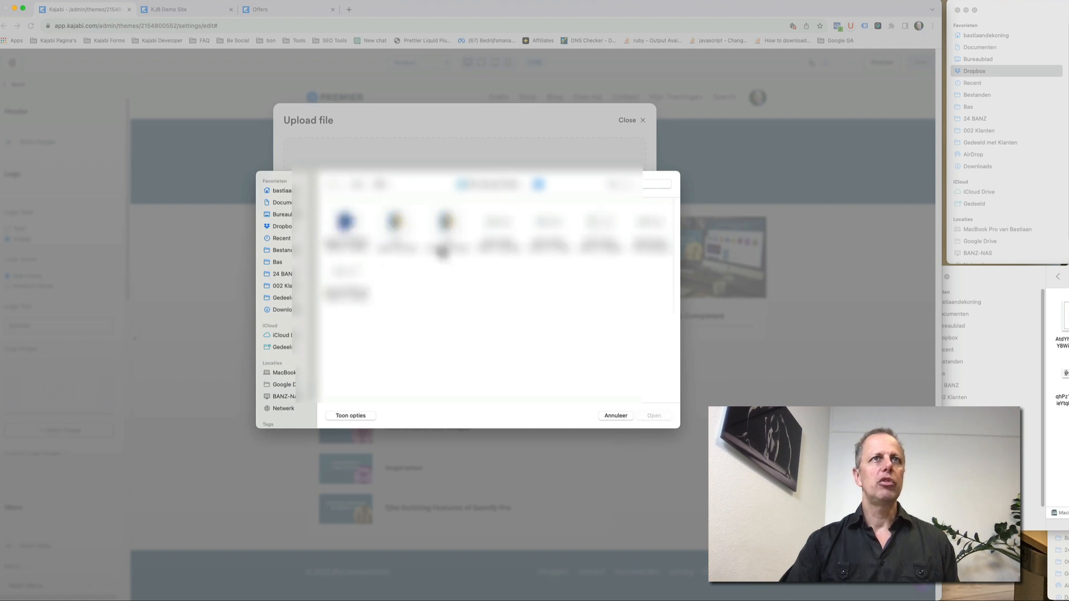
{"action": "double_click", "coordinate": [499, 228]}
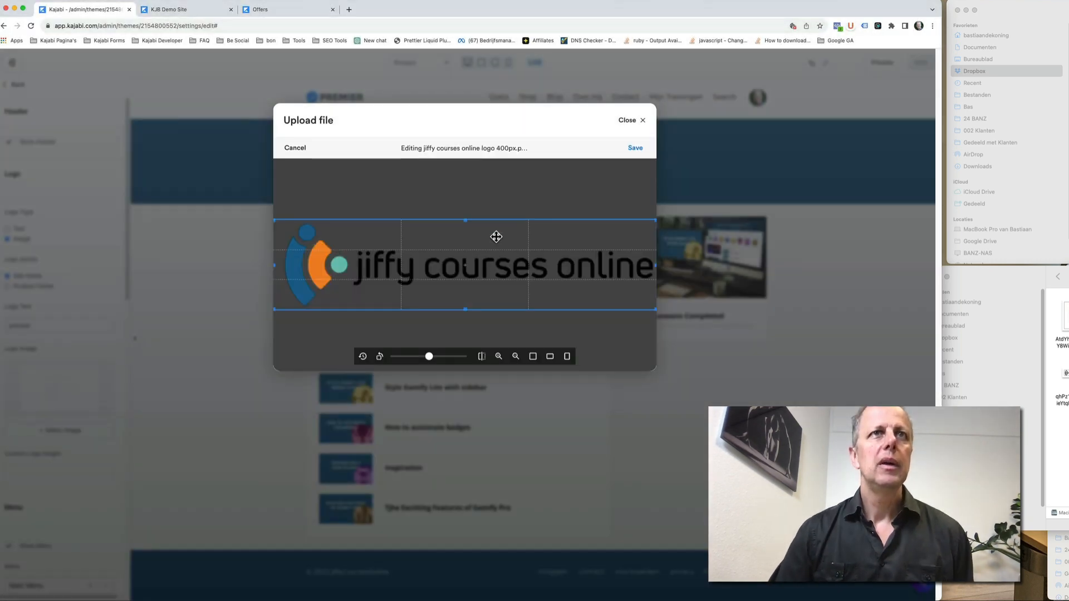
{"action": "left_click", "coordinate": [636, 148]}
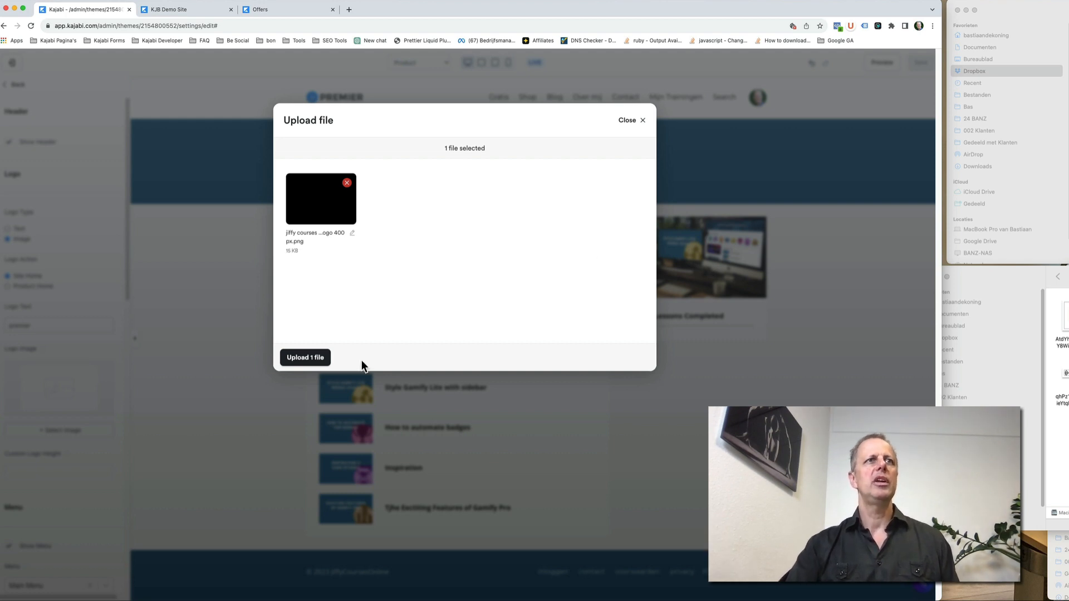
{"action": "left_click", "coordinate": [299, 359]}
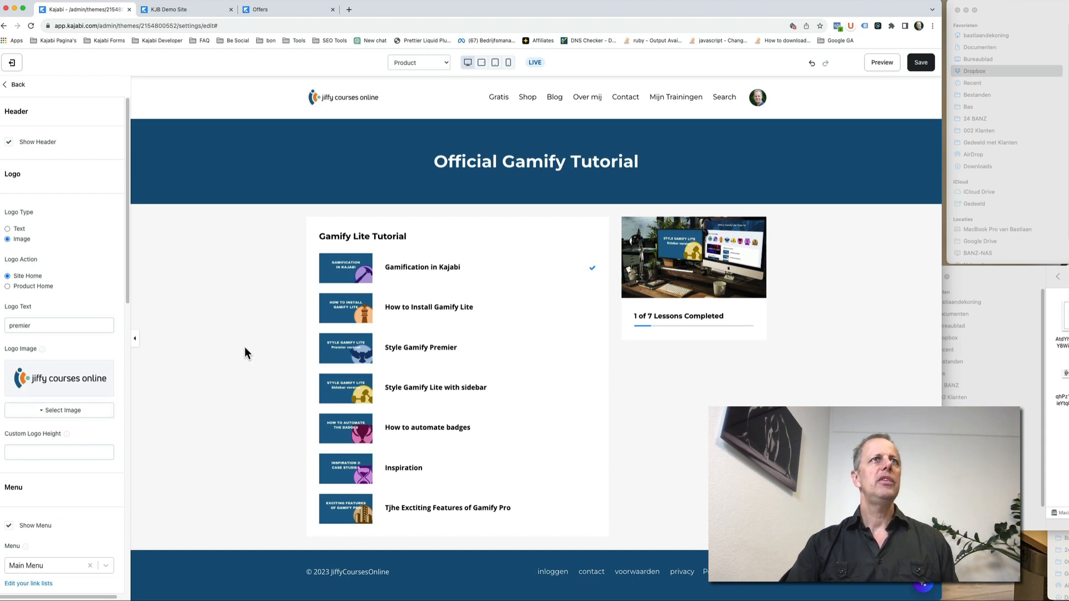
Step: Set the header's custom logo height to 60 and save the template
{"action": "left_click", "coordinate": [15, 456]}
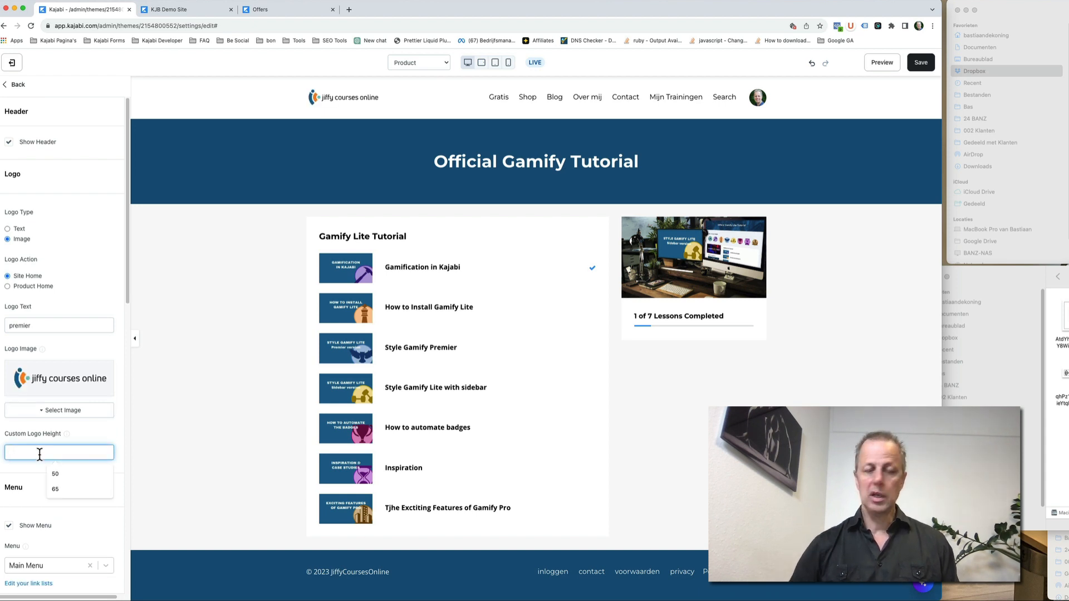
{"action": "type", "text": "60"}
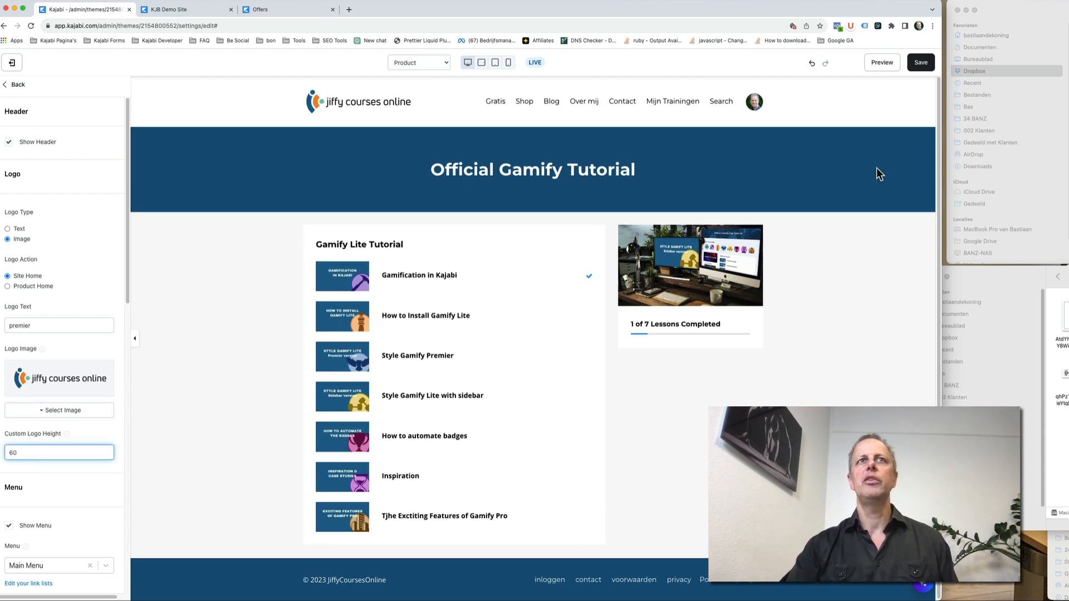
{"action": "left_click", "coordinate": [916, 63]}
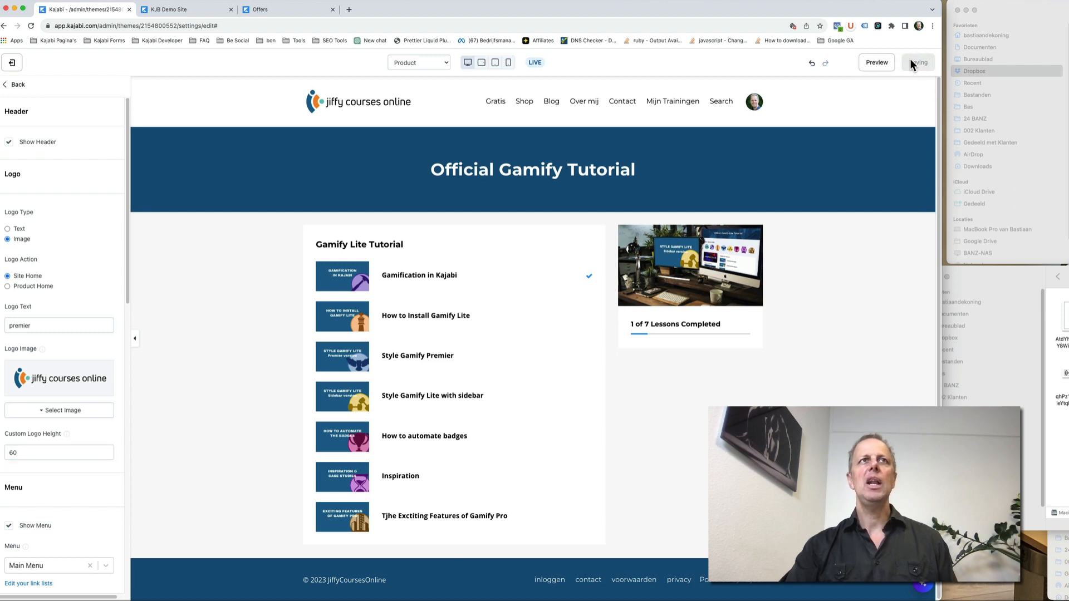
Step: On the template's Post page, hide the Mark as Complete button in the post body and save
{"action": "left_click", "coordinate": [412, 64]}
{"action": "left_click", "coordinate": [402, 53]}
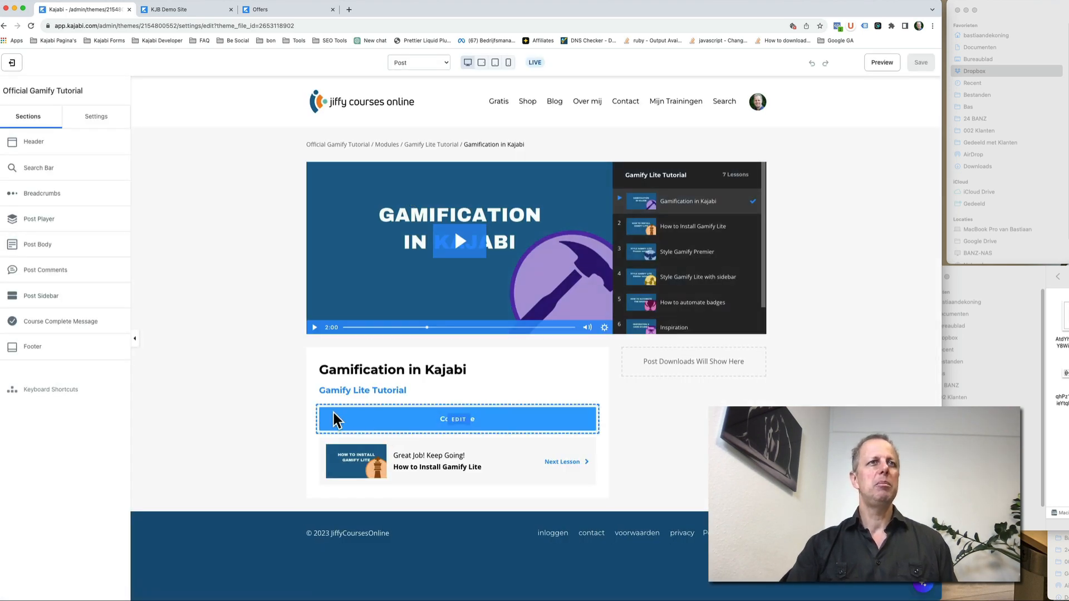
{"action": "left_click", "coordinate": [356, 419]}
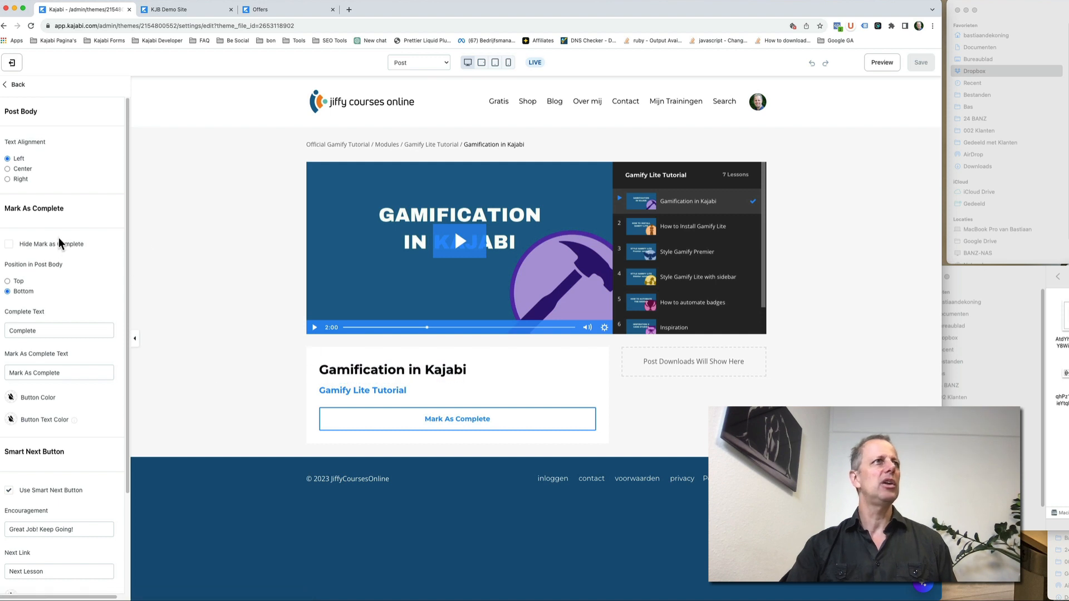
{"action": "left_click", "coordinate": [10, 246]}
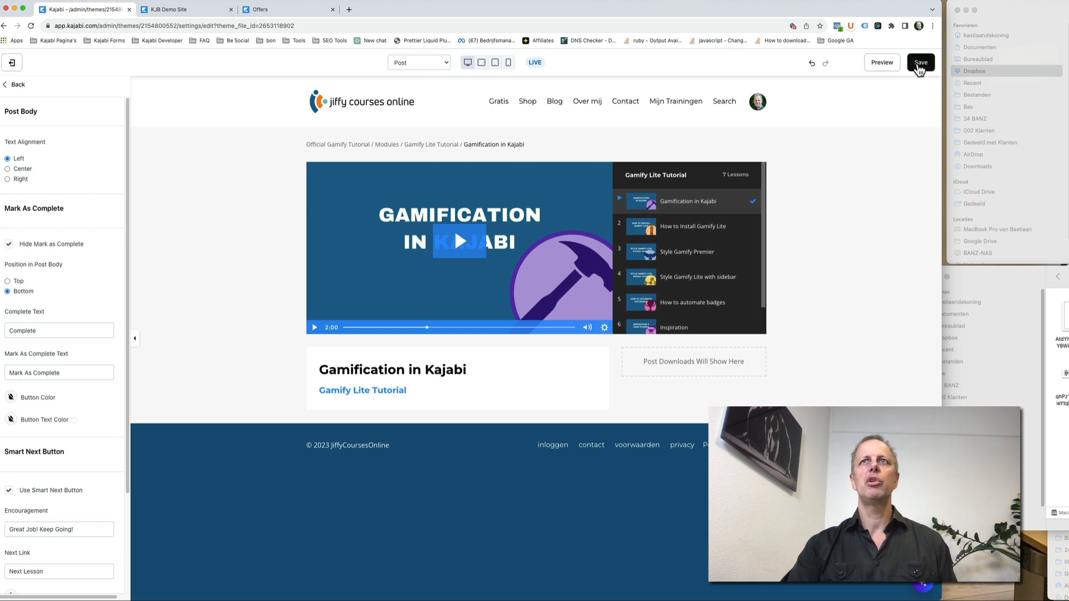
{"action": "left_click", "coordinate": [919, 64]}
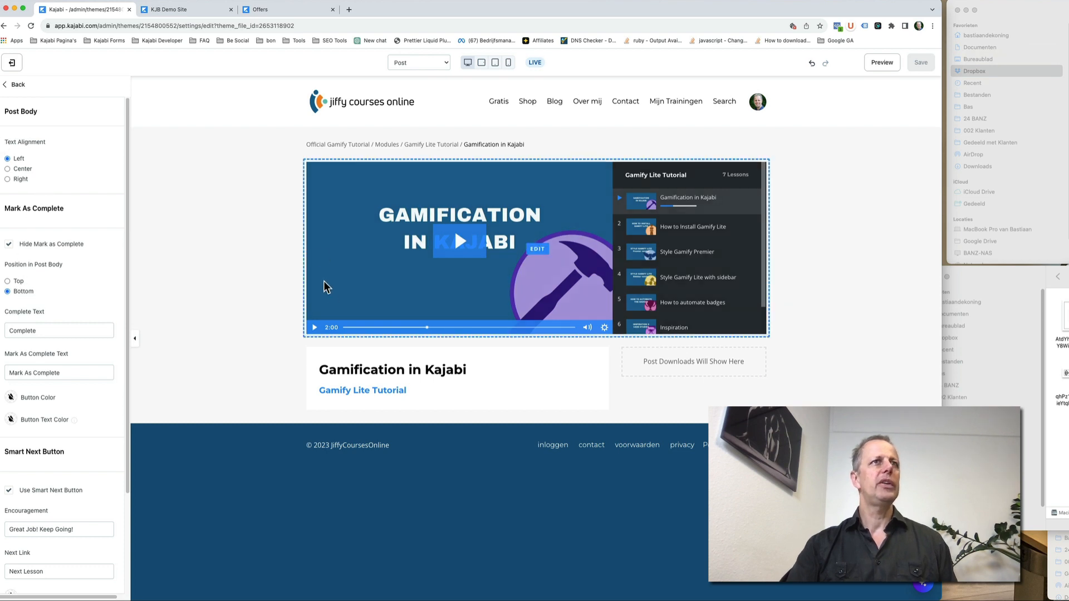
Step: Change the post player's type to Simple and save the template
{"action": "left_click", "coordinate": [333, 303]}
{"action": "left_click", "coordinate": [22, 171]}
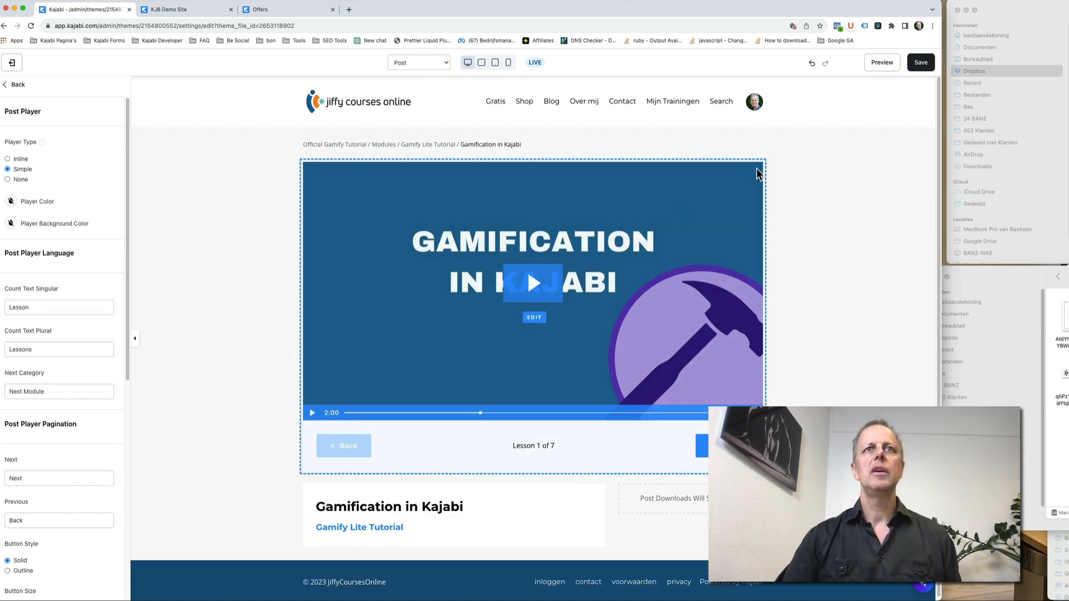
{"action": "scroll", "coordinate": [844, 316], "scroll_direction": "down", "scroll_amount": 1}
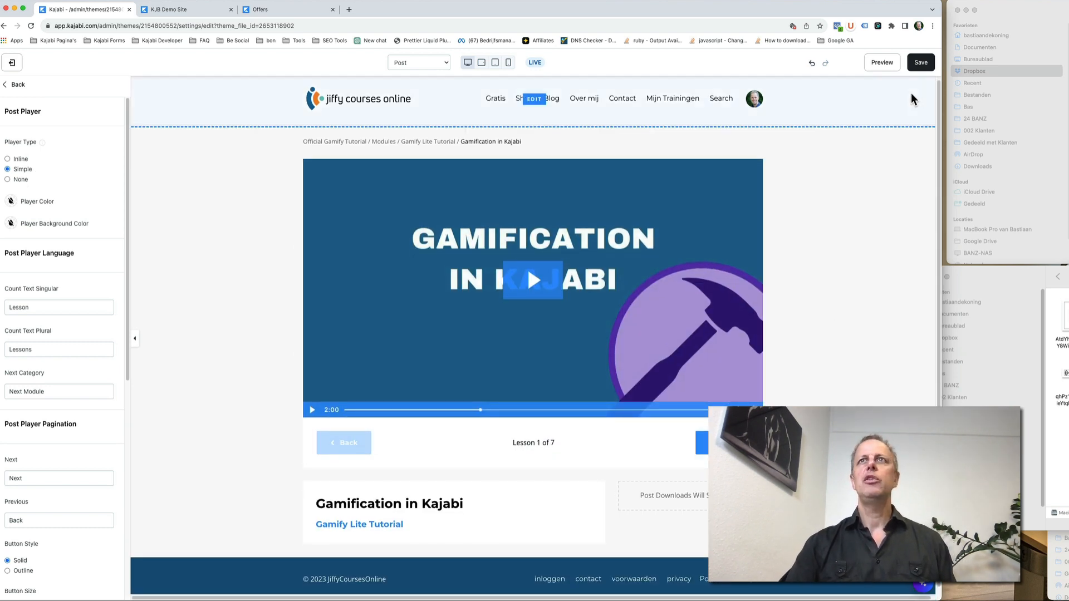
{"action": "left_click", "coordinate": [920, 63]}
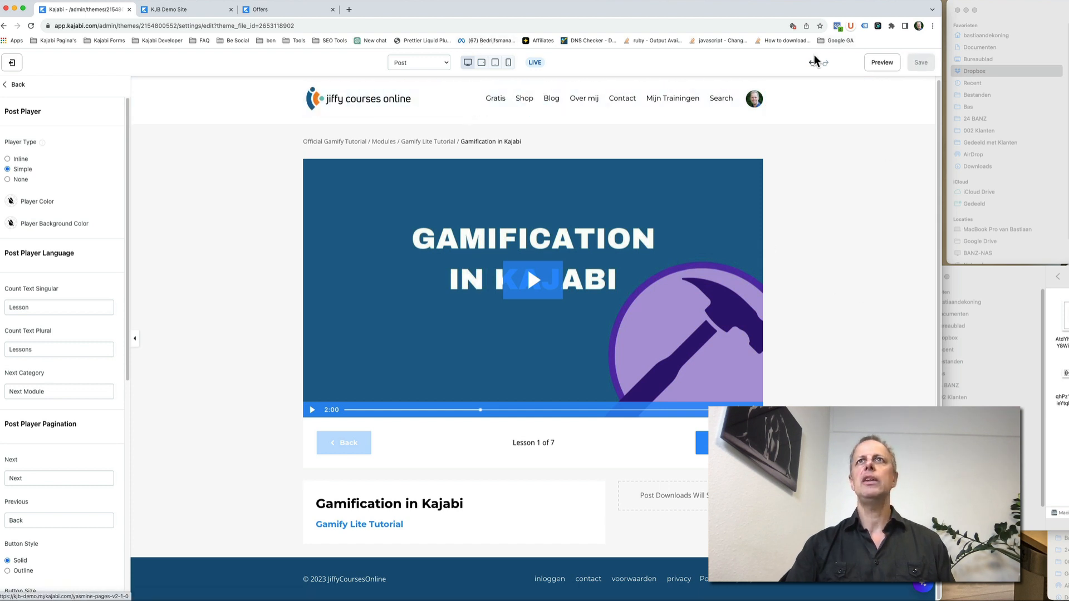
Step: Preview the course: check the product home page, play and skip through the Gamification in Kajabi video, and advance through the following lessons
{"action": "left_click", "coordinate": [884, 62]}
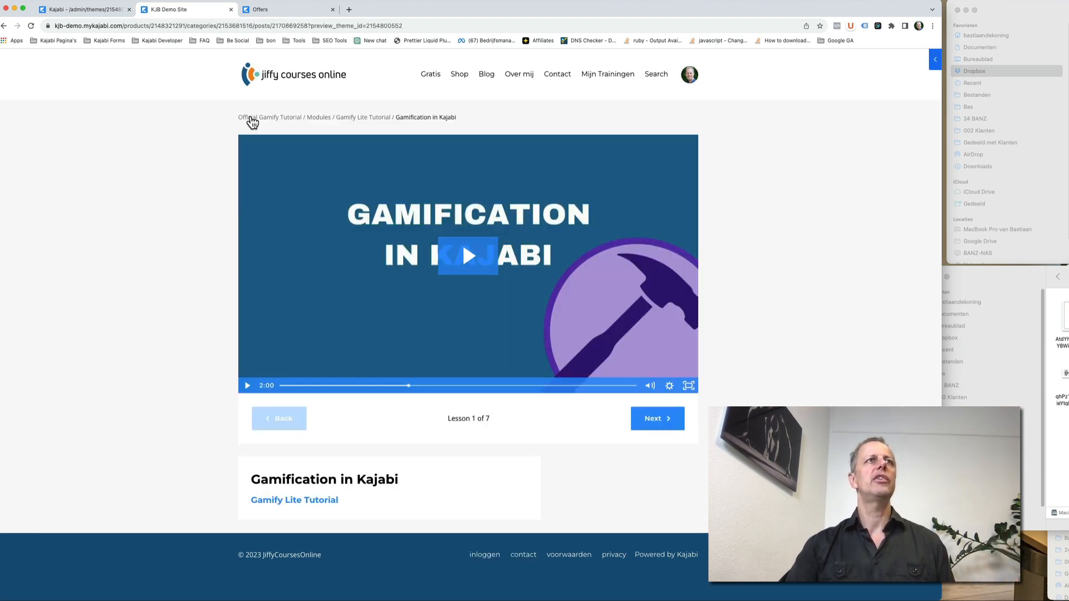
{"action": "left_click", "coordinate": [252, 118]}
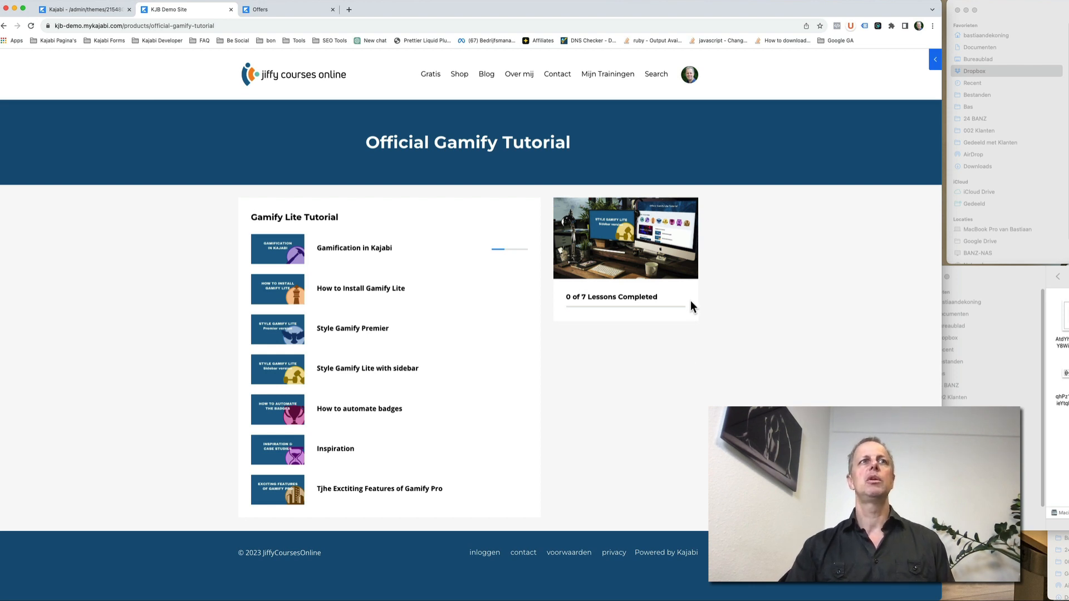
{"action": "left_click", "coordinate": [362, 255]}
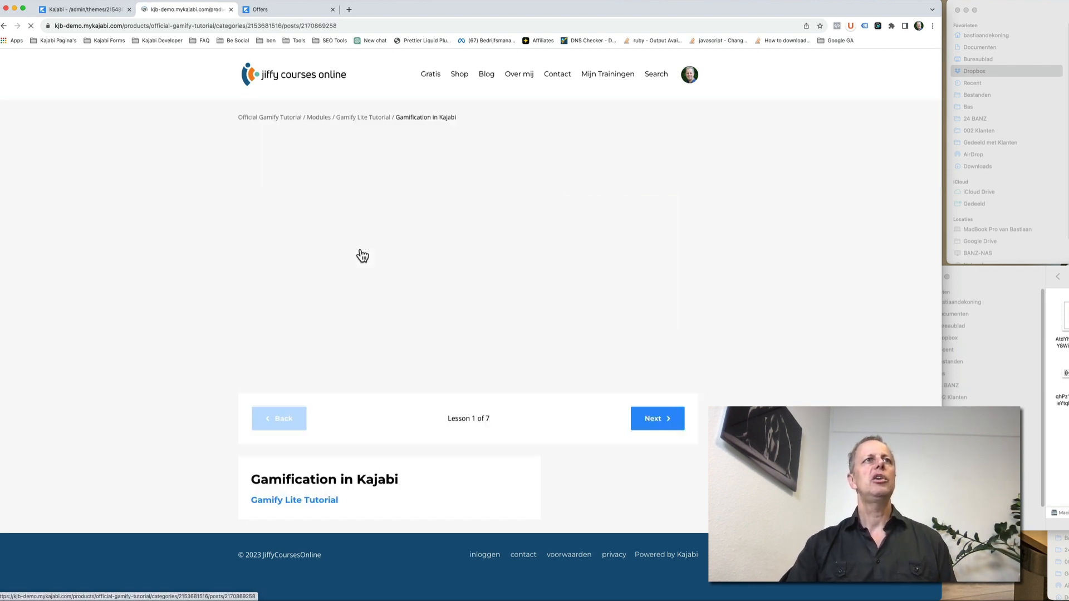
{"action": "left_click", "coordinate": [247, 385]}
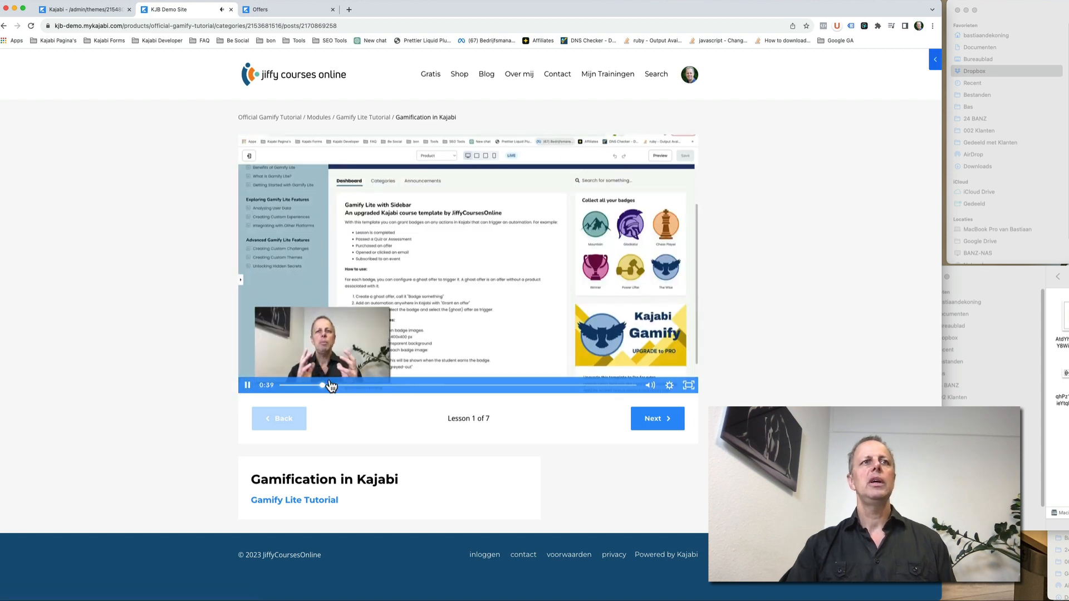
{"action": "left_click", "coordinate": [446, 385]}
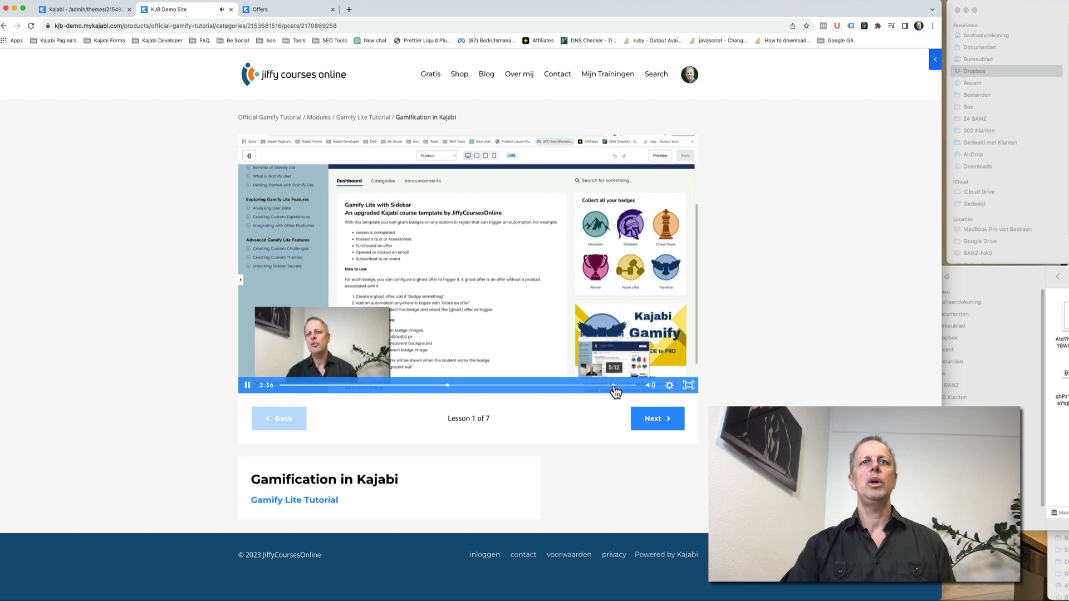
{"action": "left_click", "coordinate": [625, 386]}
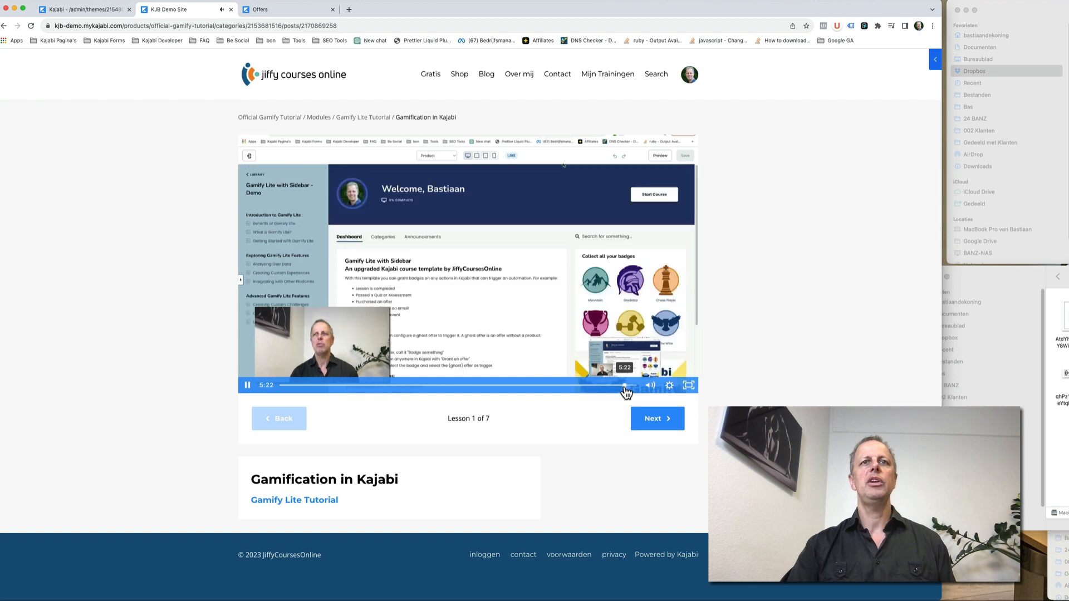
{"action": "left_click", "coordinate": [655, 423]}
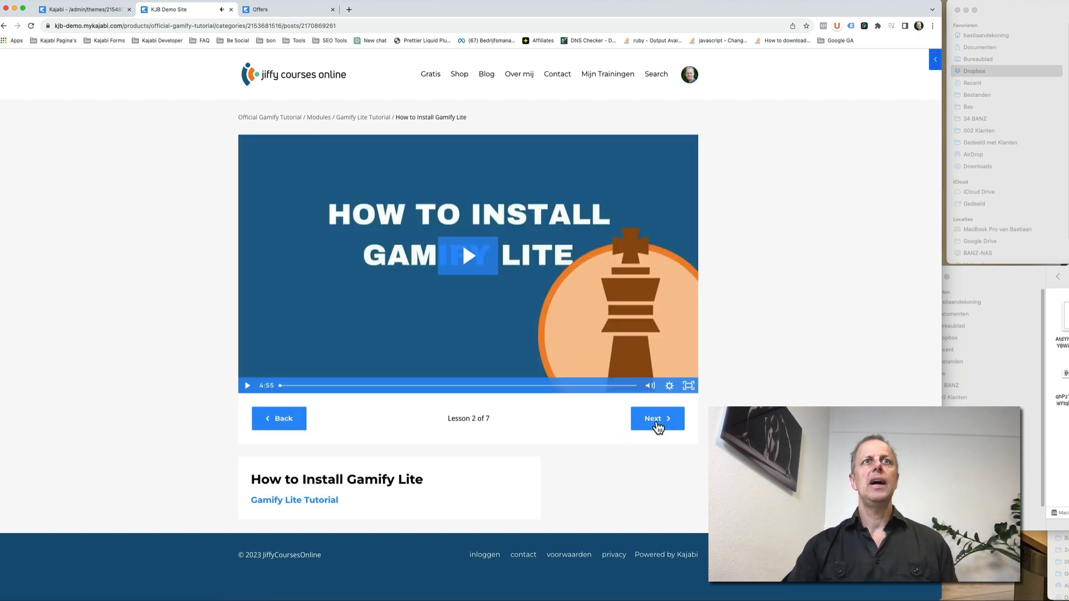
{"action": "left_click", "coordinate": [656, 424]}
Step: In the template's color scheme settings, replace the Primary color with the copied dark blue brand color
{"action": "left_click", "coordinate": [87, 9]}
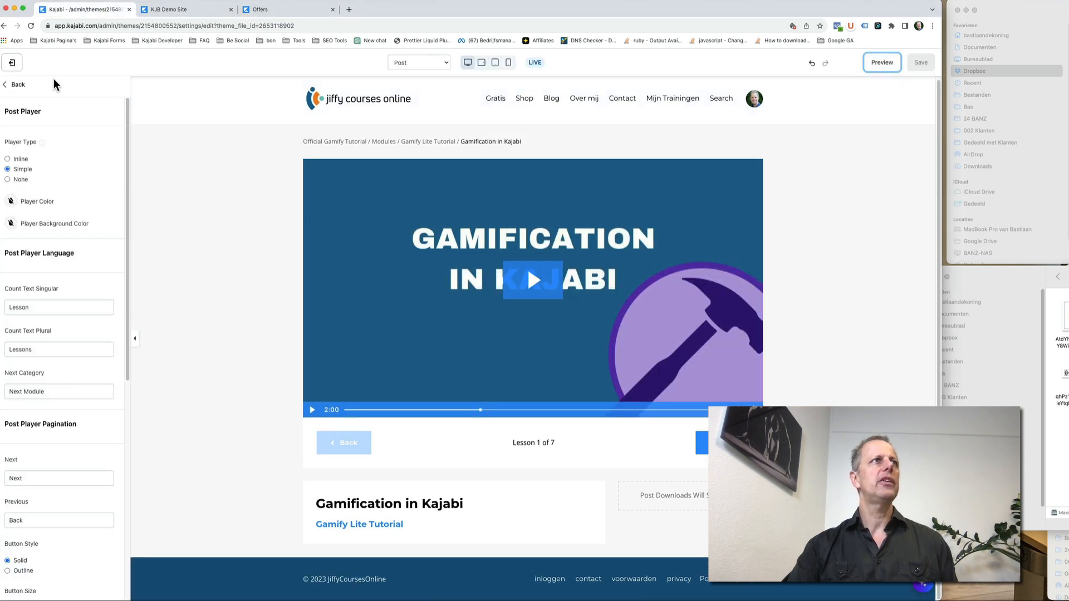
{"action": "left_click", "coordinate": [13, 84]}
{"action": "left_click", "coordinate": [93, 118]}
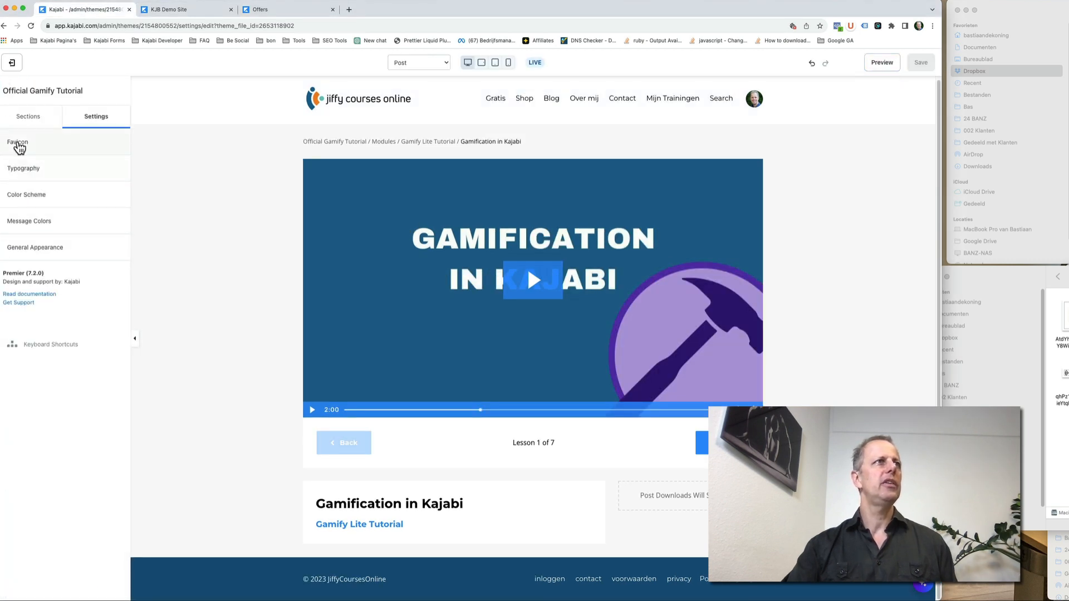
{"action": "left_click", "coordinate": [26, 196]}
{"action": "left_click", "coordinate": [11, 148]}
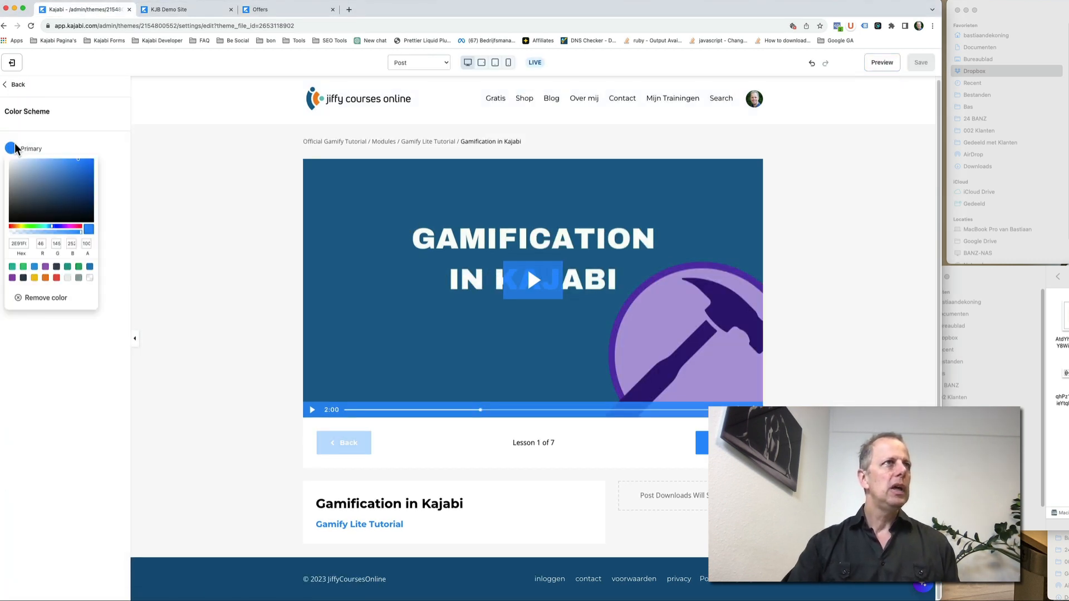
{"action": "double_click", "coordinate": [14, 244]}
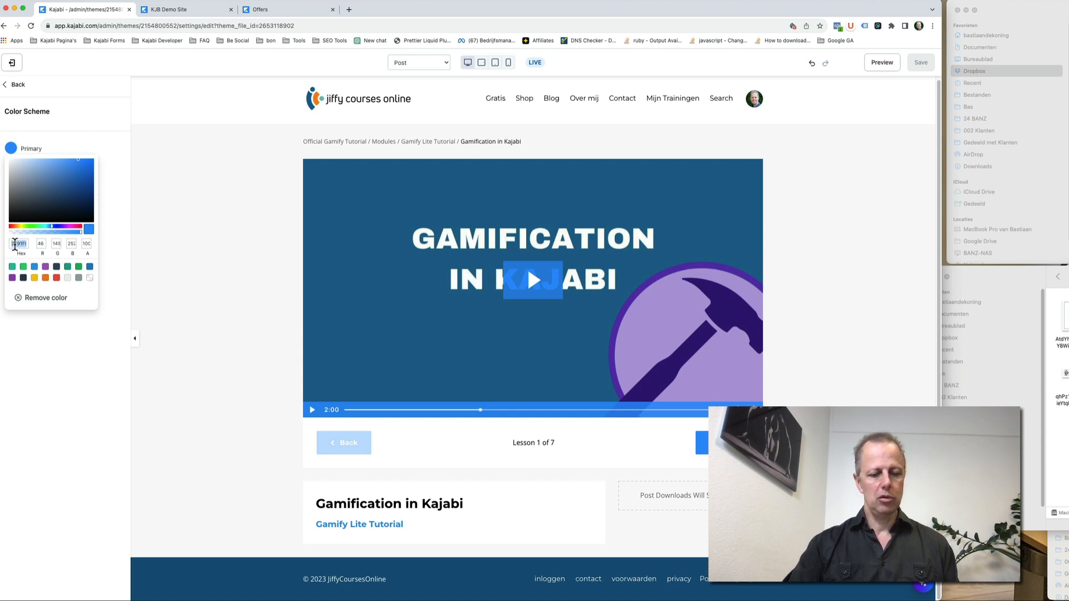
{"action": "key", "text": "super+v"}
{"action": "left_click", "coordinate": [37, 356]}
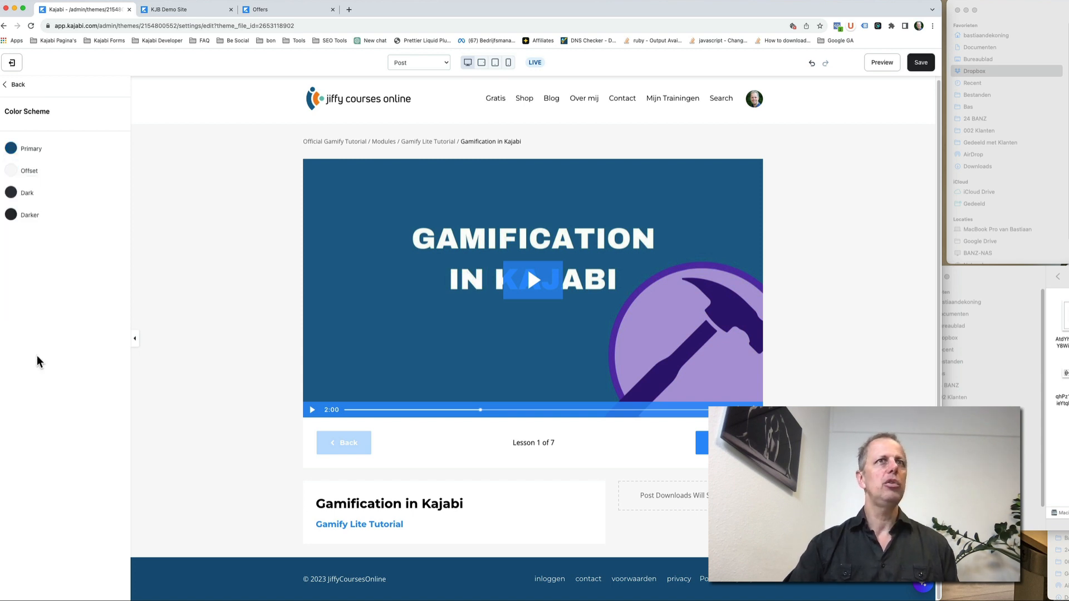
Step: Set both the post player's Player Background Color and Player Color to the preset orange swatch, and save the template
{"action": "left_click", "coordinate": [472, 305]}
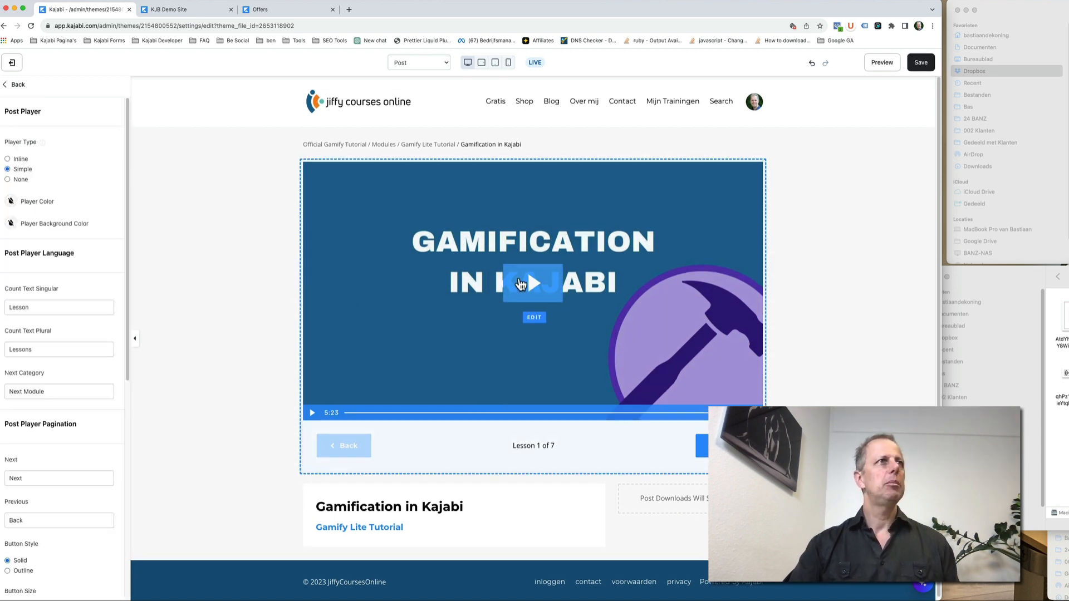
{"action": "left_click", "coordinate": [414, 281]}
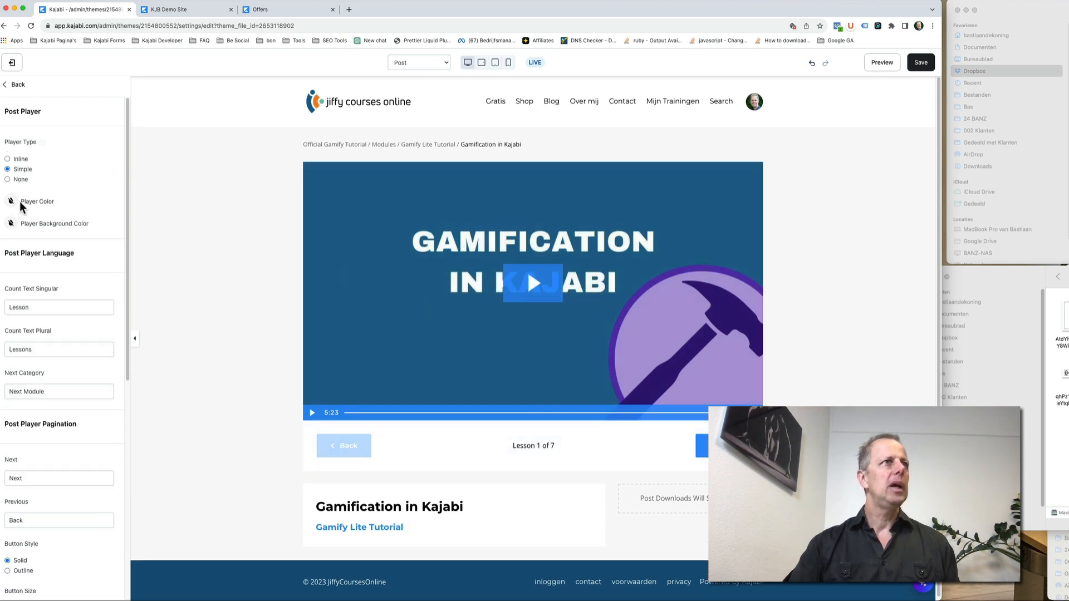
{"action": "left_click", "coordinate": [11, 223]}
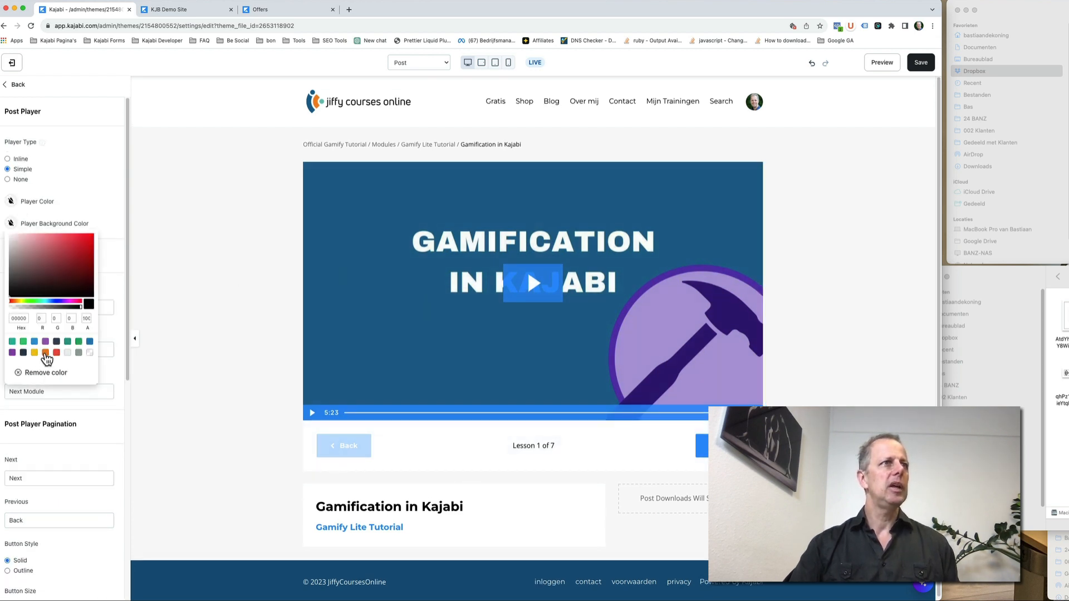
{"action": "left_click", "coordinate": [45, 353]}
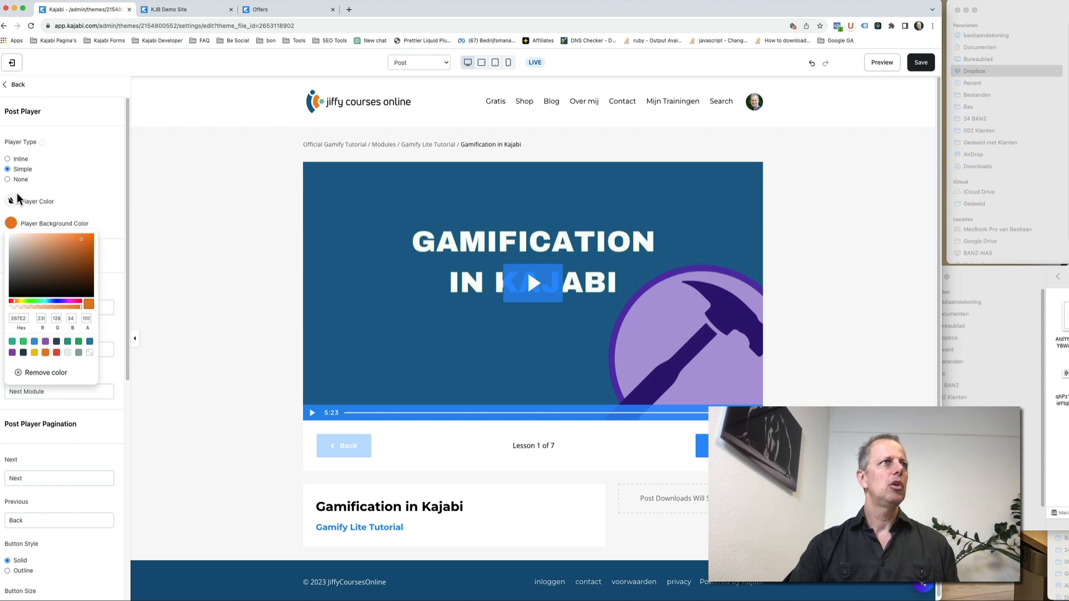
{"action": "left_click", "coordinate": [11, 201]}
{"action": "left_click", "coordinate": [11, 201]}
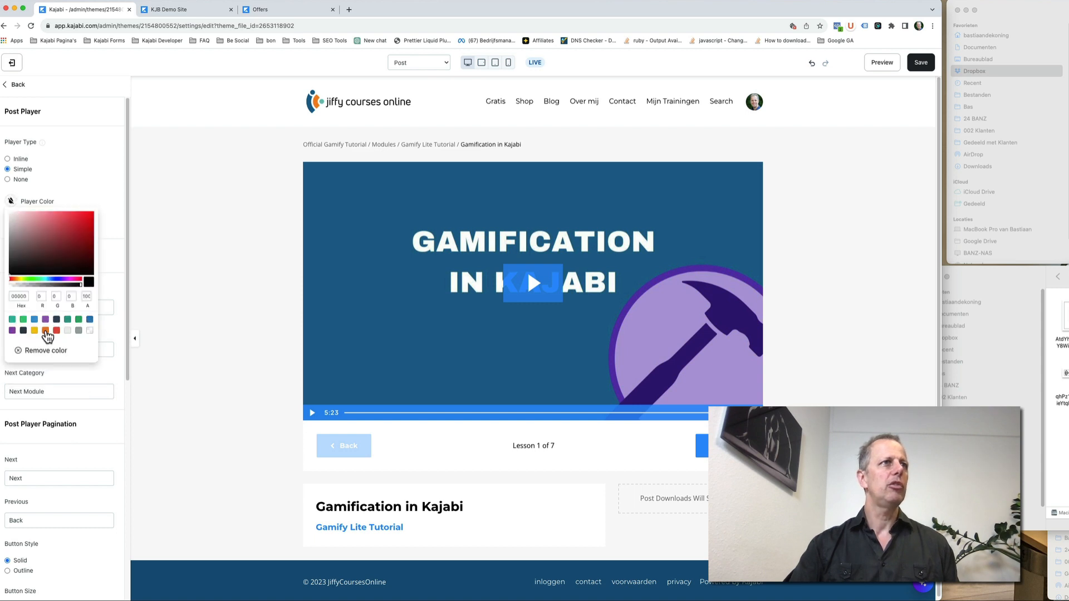
{"action": "left_click", "coordinate": [45, 332]}
{"action": "left_click", "coordinate": [919, 64]}
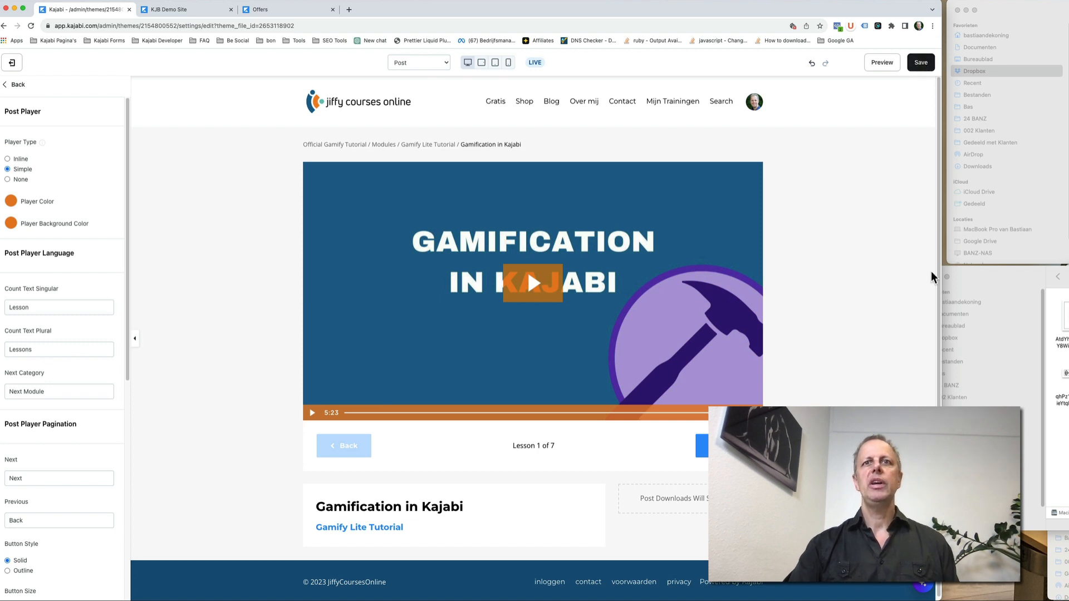
Step: Check the new colors on the live course's How to Install Gamify Lite lesson, and return to the Official Gamify Tutorial home page
{"action": "left_click", "coordinate": [212, 9]}
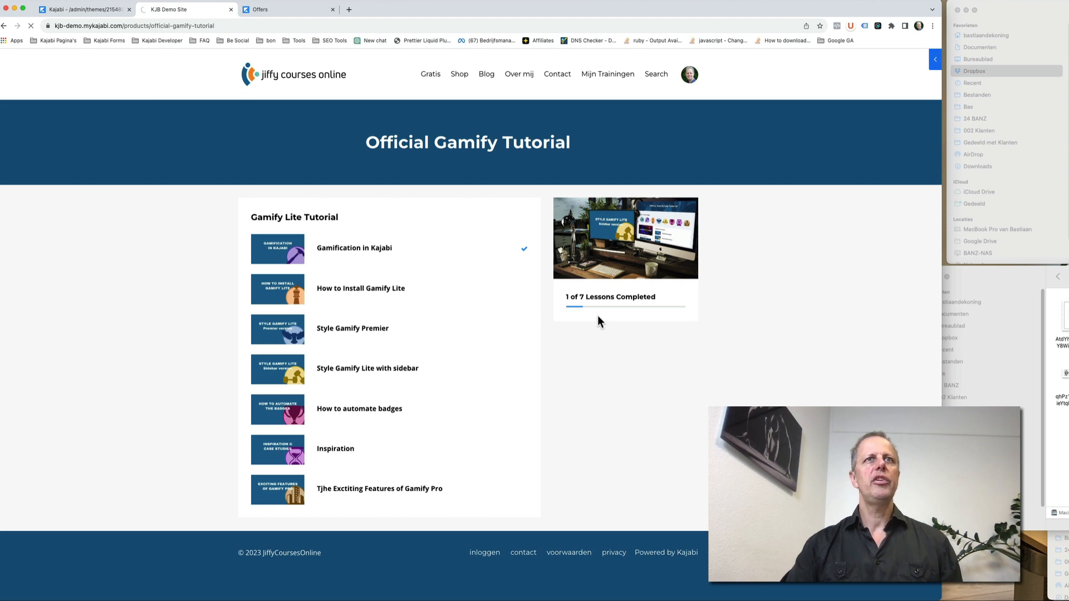
{"action": "left_click", "coordinate": [350, 295]}
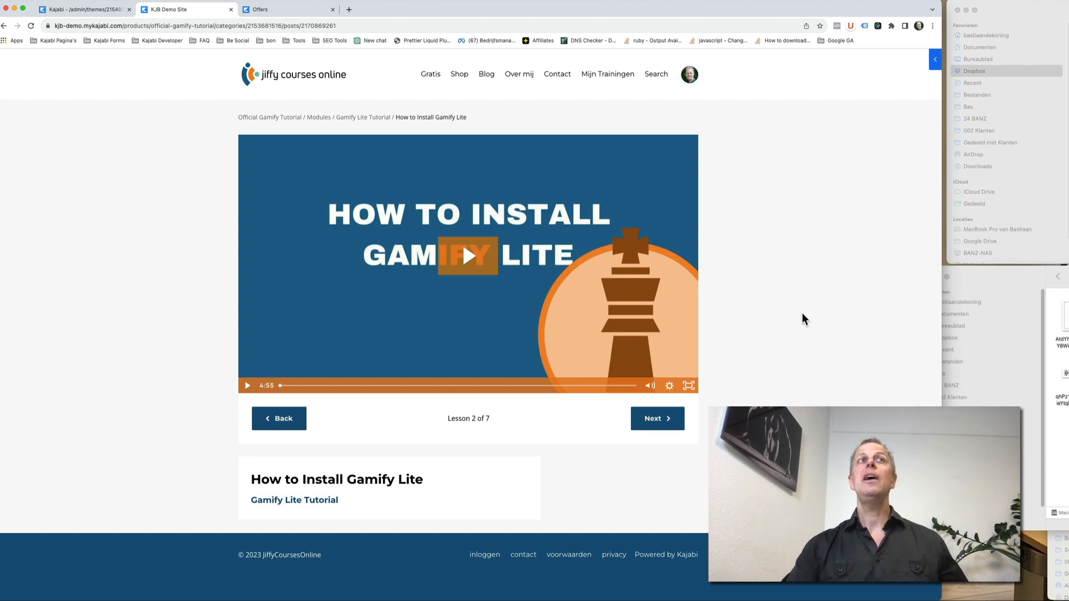
{"action": "left_click", "coordinate": [274, 122]}
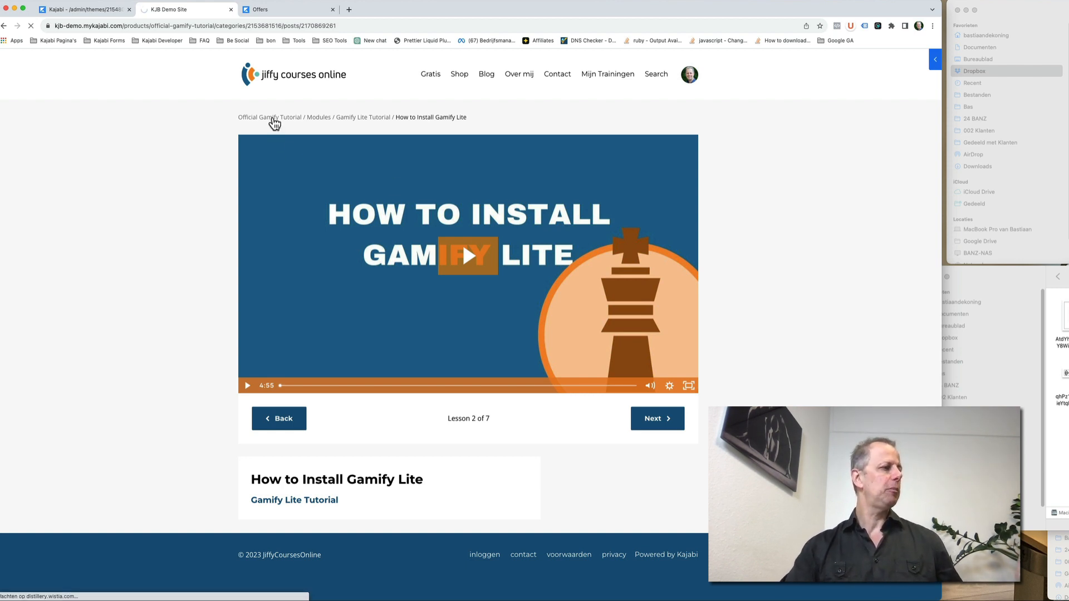